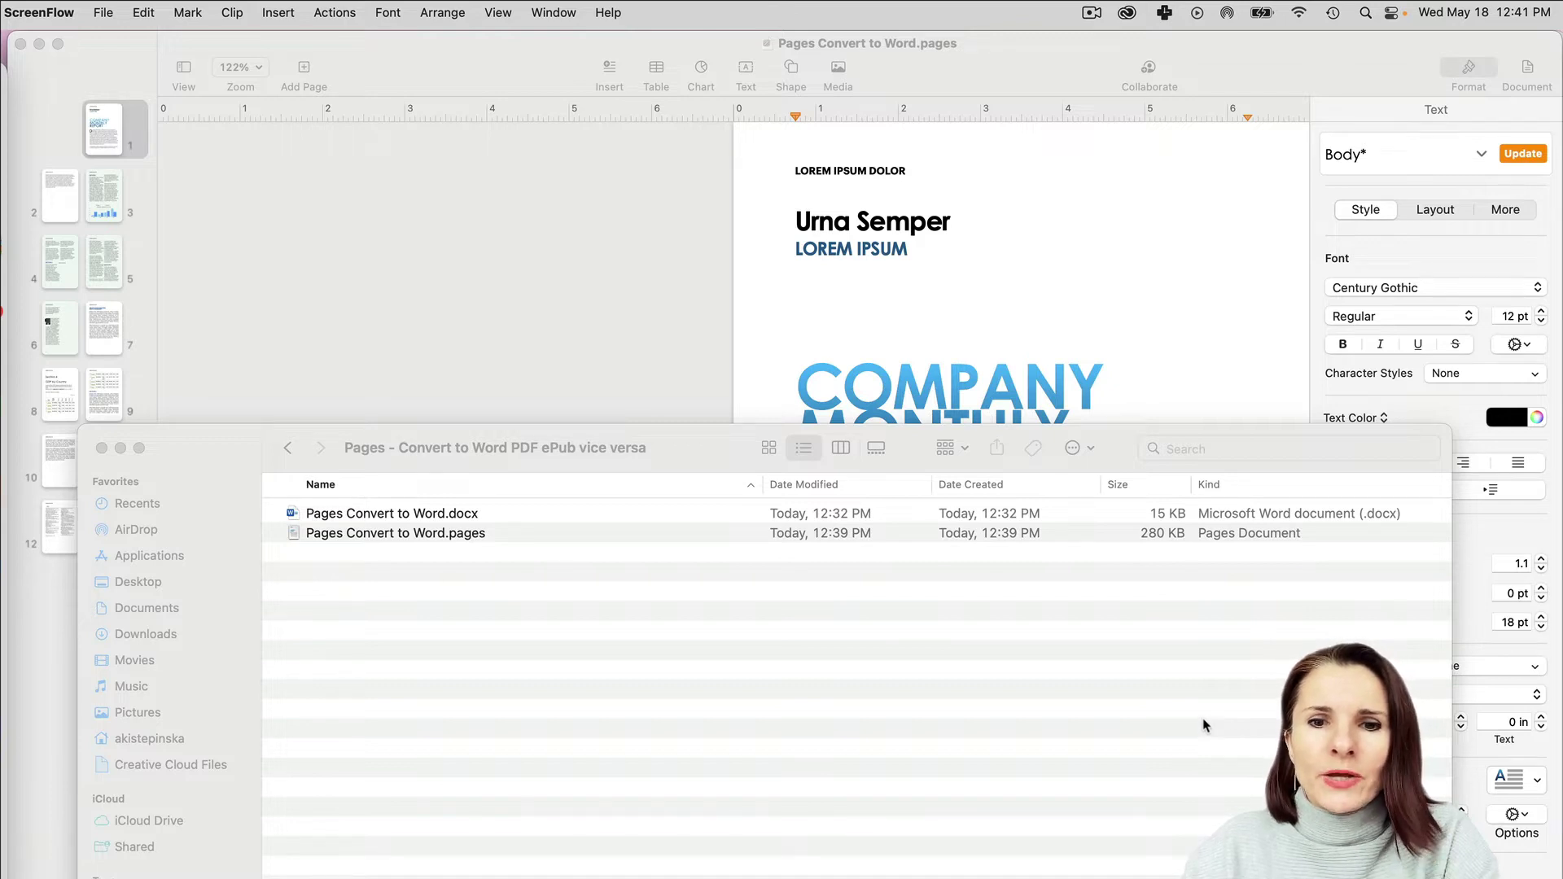
Bring the Finder window forward and shift it slightly to the left
{"action": "left_click", "coordinate": [692, 439]}
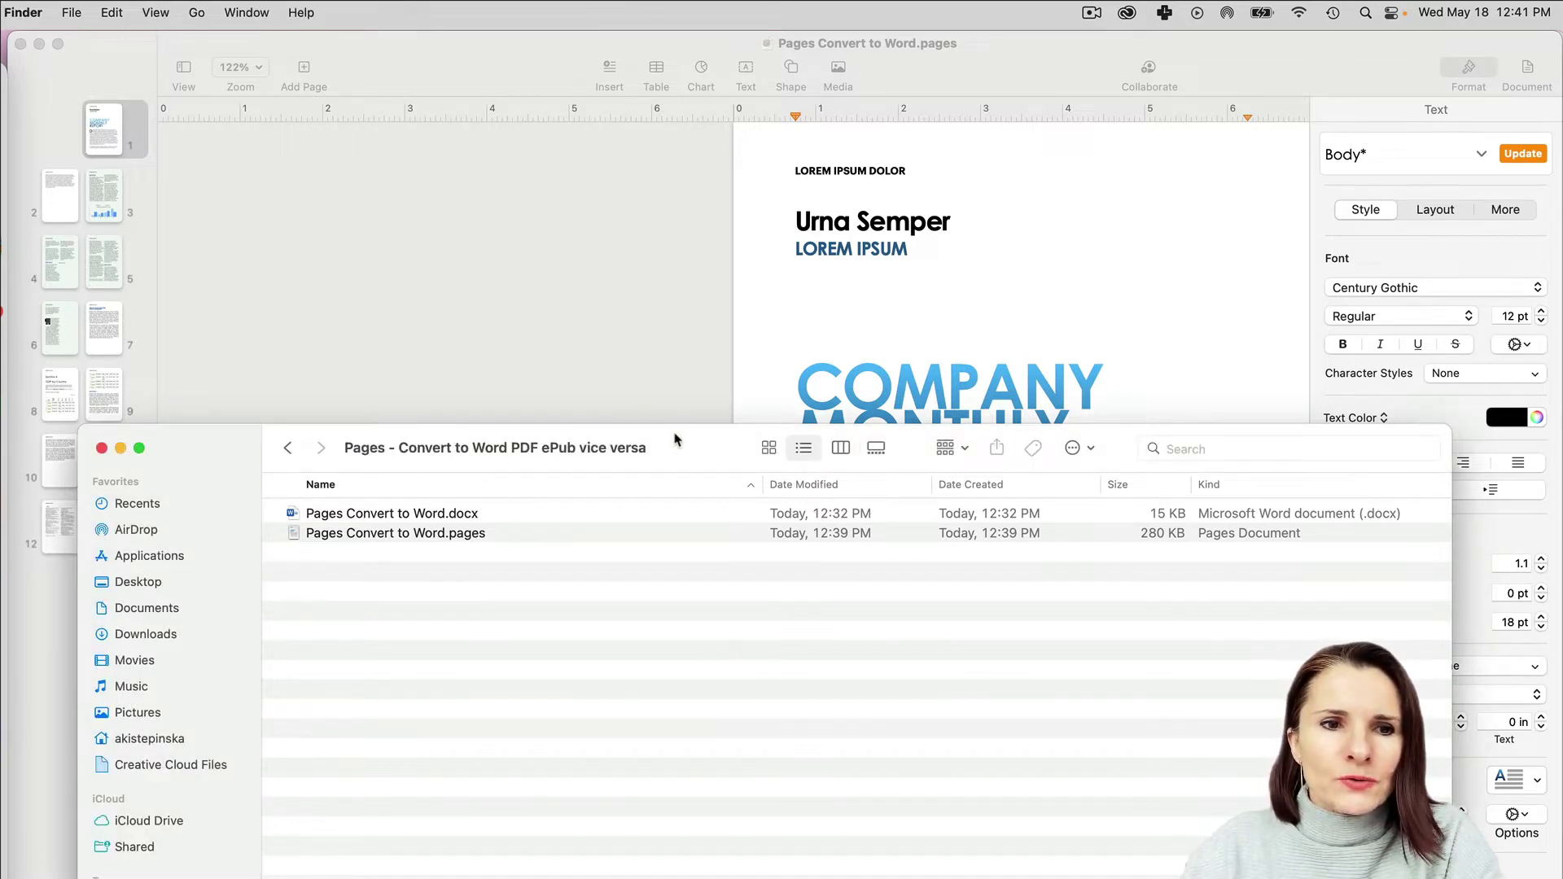
{"action": "left_click_drag", "start_coordinate": [674, 439], "coordinate": [663, 440]}
{"action": "left_click_drag", "start_coordinate": [442, 486], "coordinate": [491, 518]}
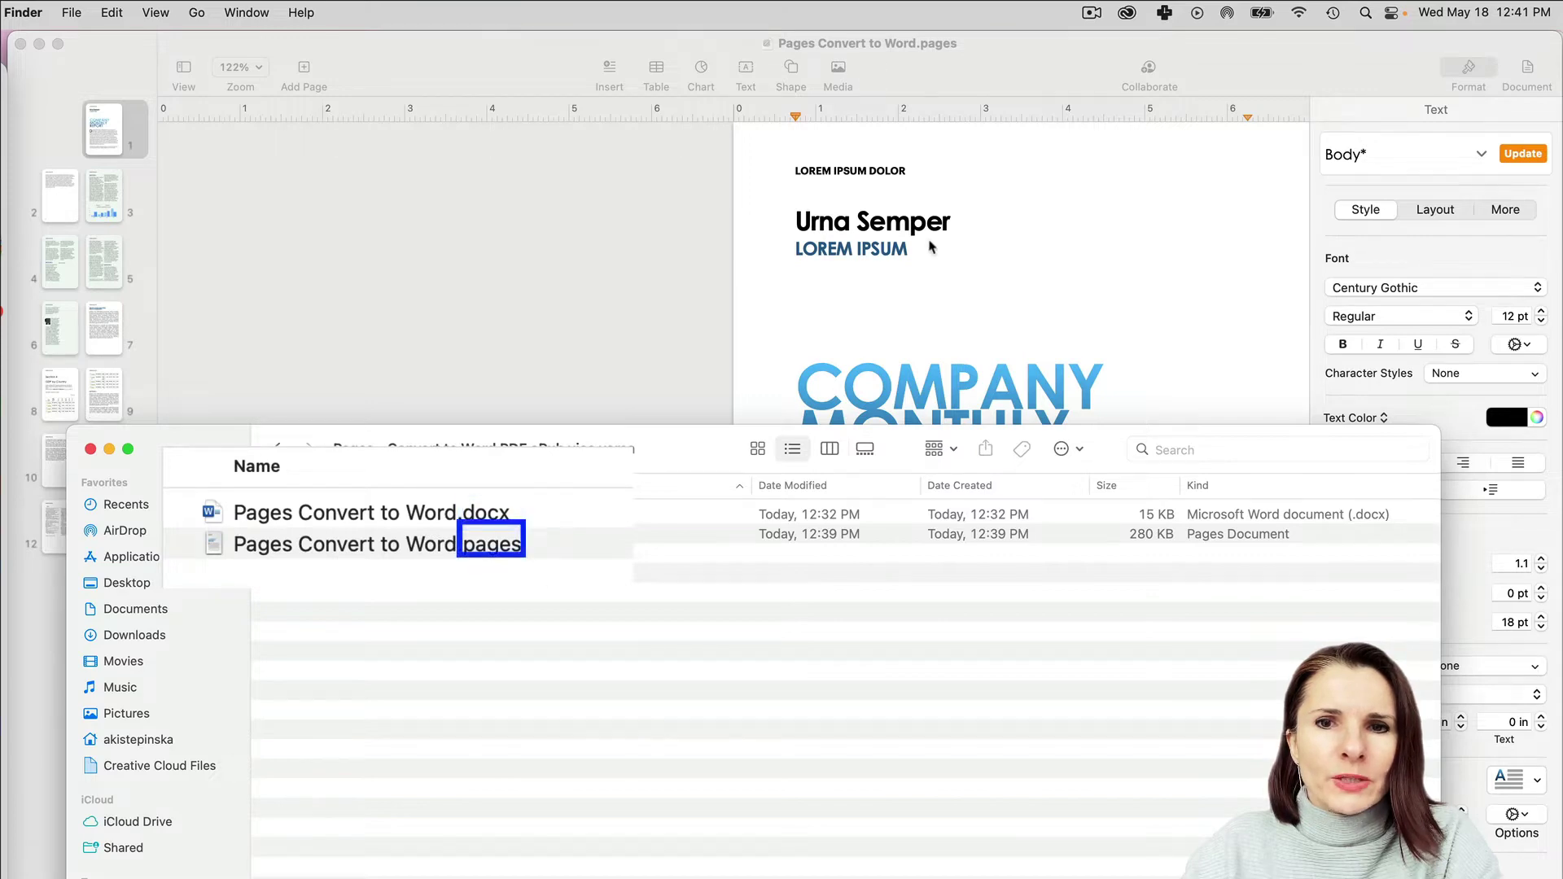
Bring the Pages Convert to Word document forward and scroll through its report pages
{"action": "left_click", "coordinate": [941, 272]}
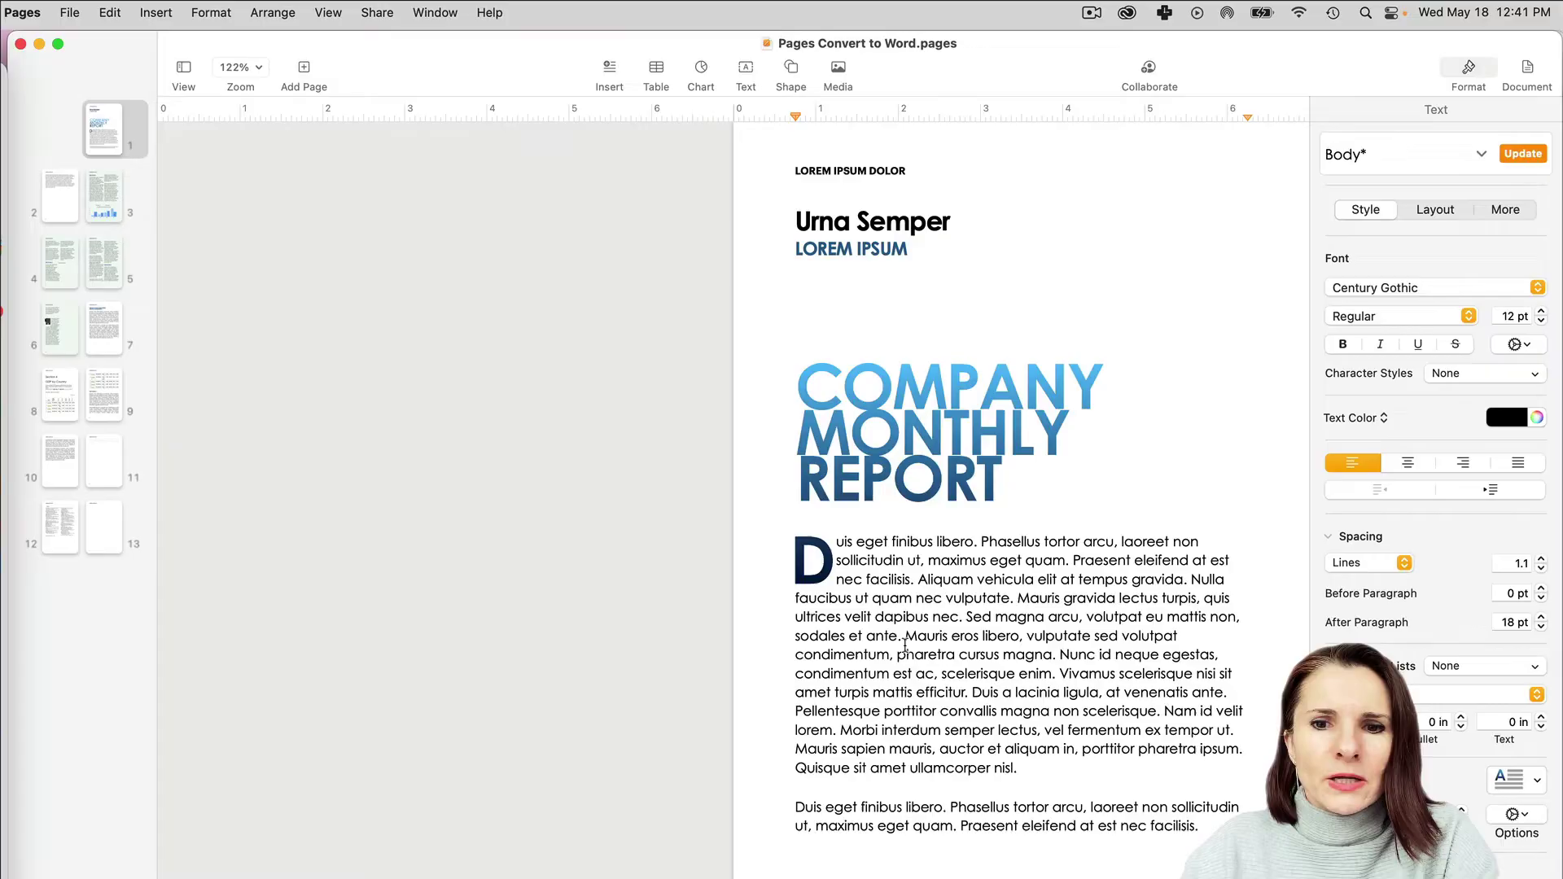
{"action": "scroll", "coordinate": [906, 645], "scroll_direction": "down", "scroll_amount": 12}
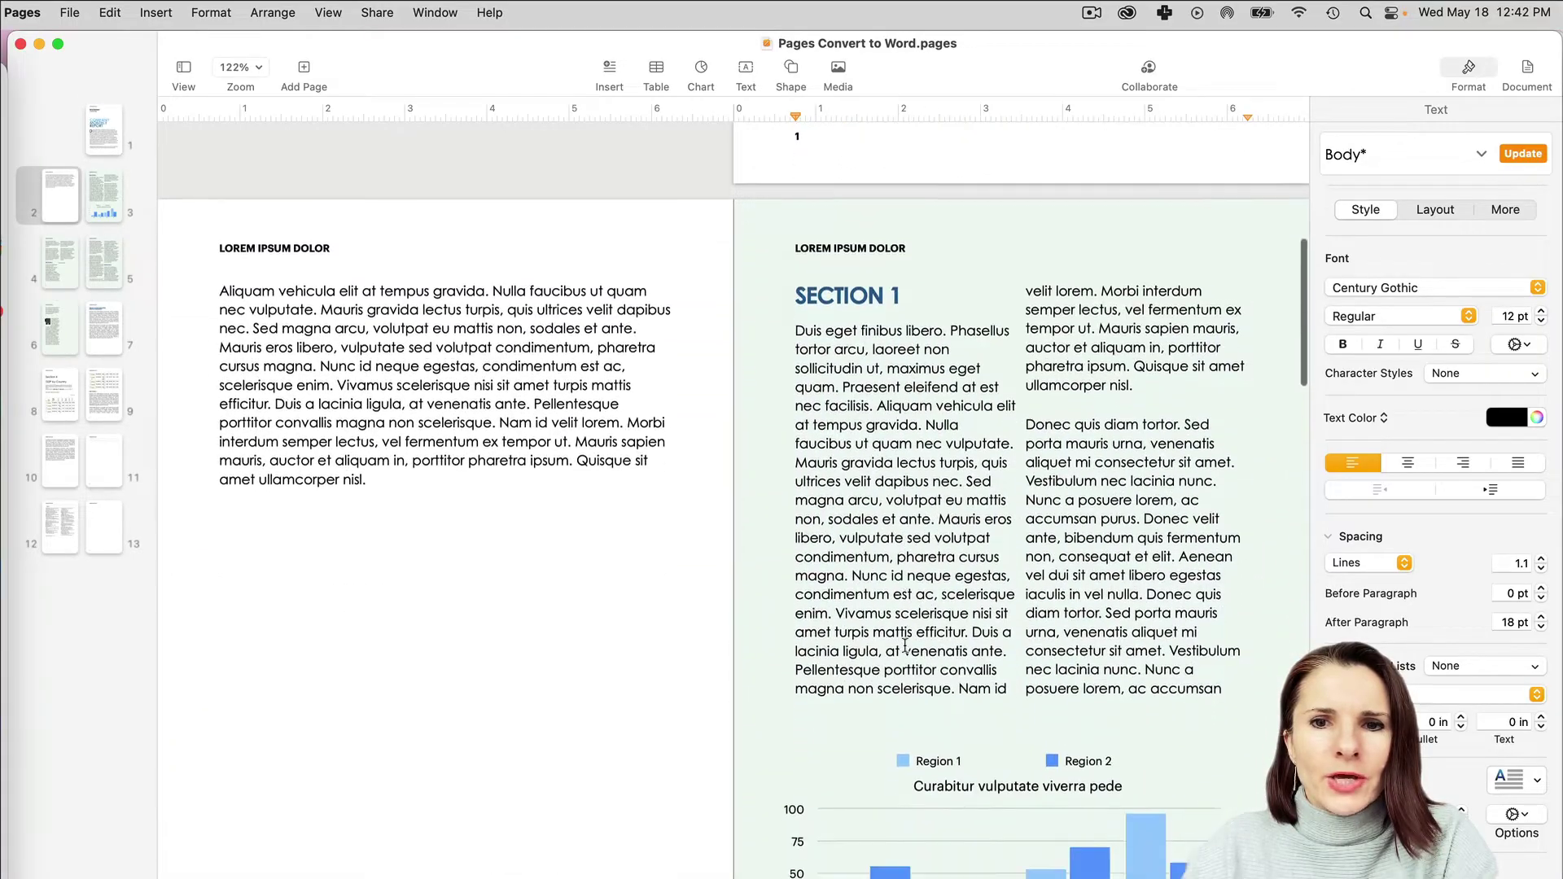
{"action": "scroll", "coordinate": [905, 646], "scroll_direction": "down", "scroll_amount": 20}
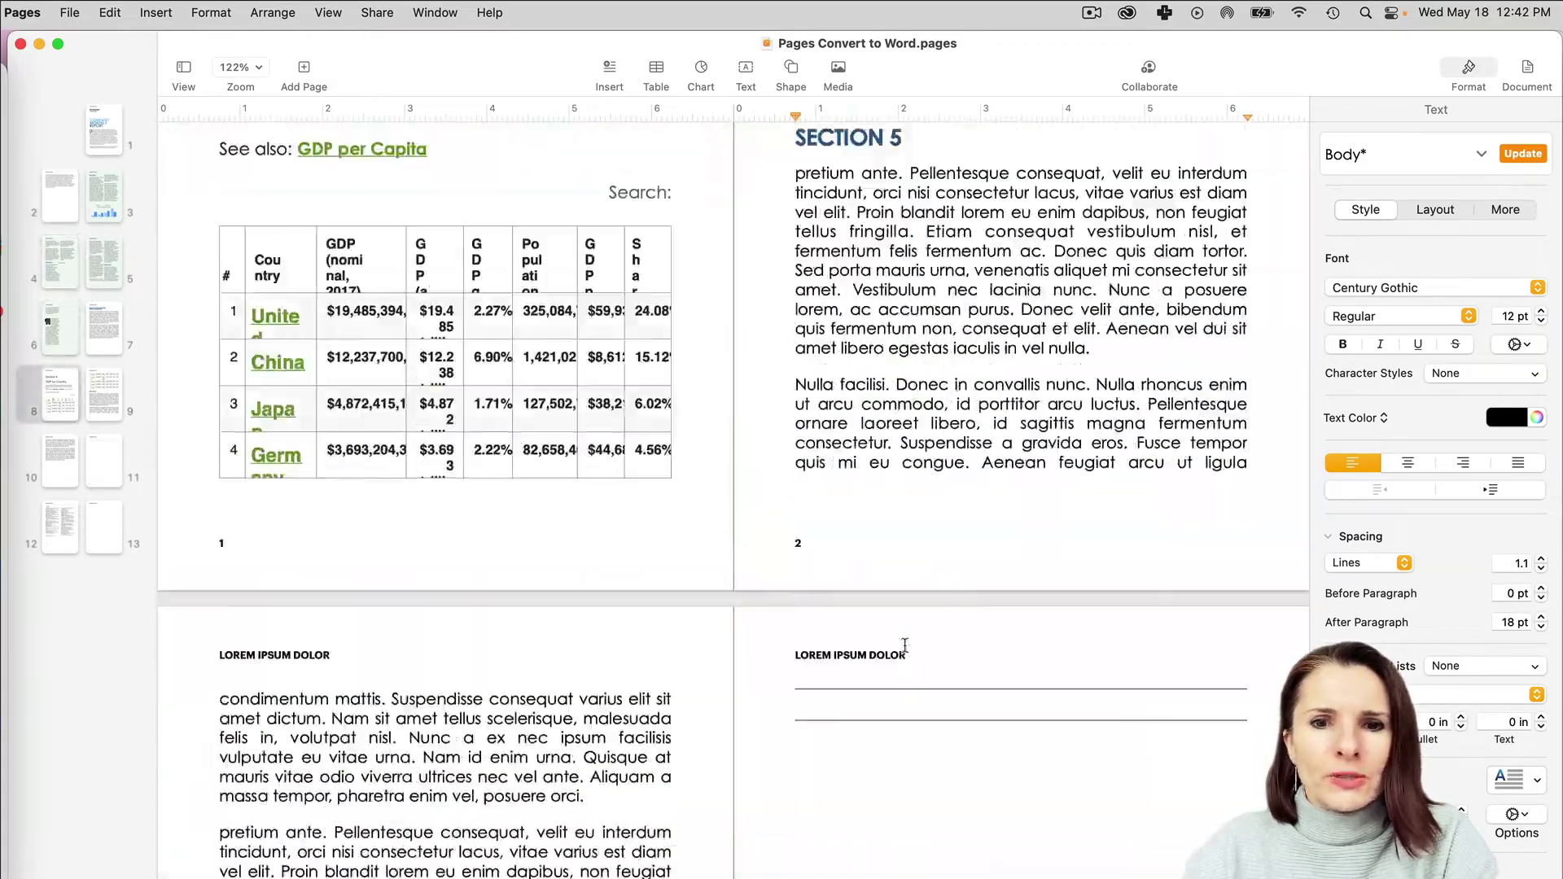
{"action": "scroll", "coordinate": [905, 645], "scroll_direction": "up", "scroll_amount": 20}
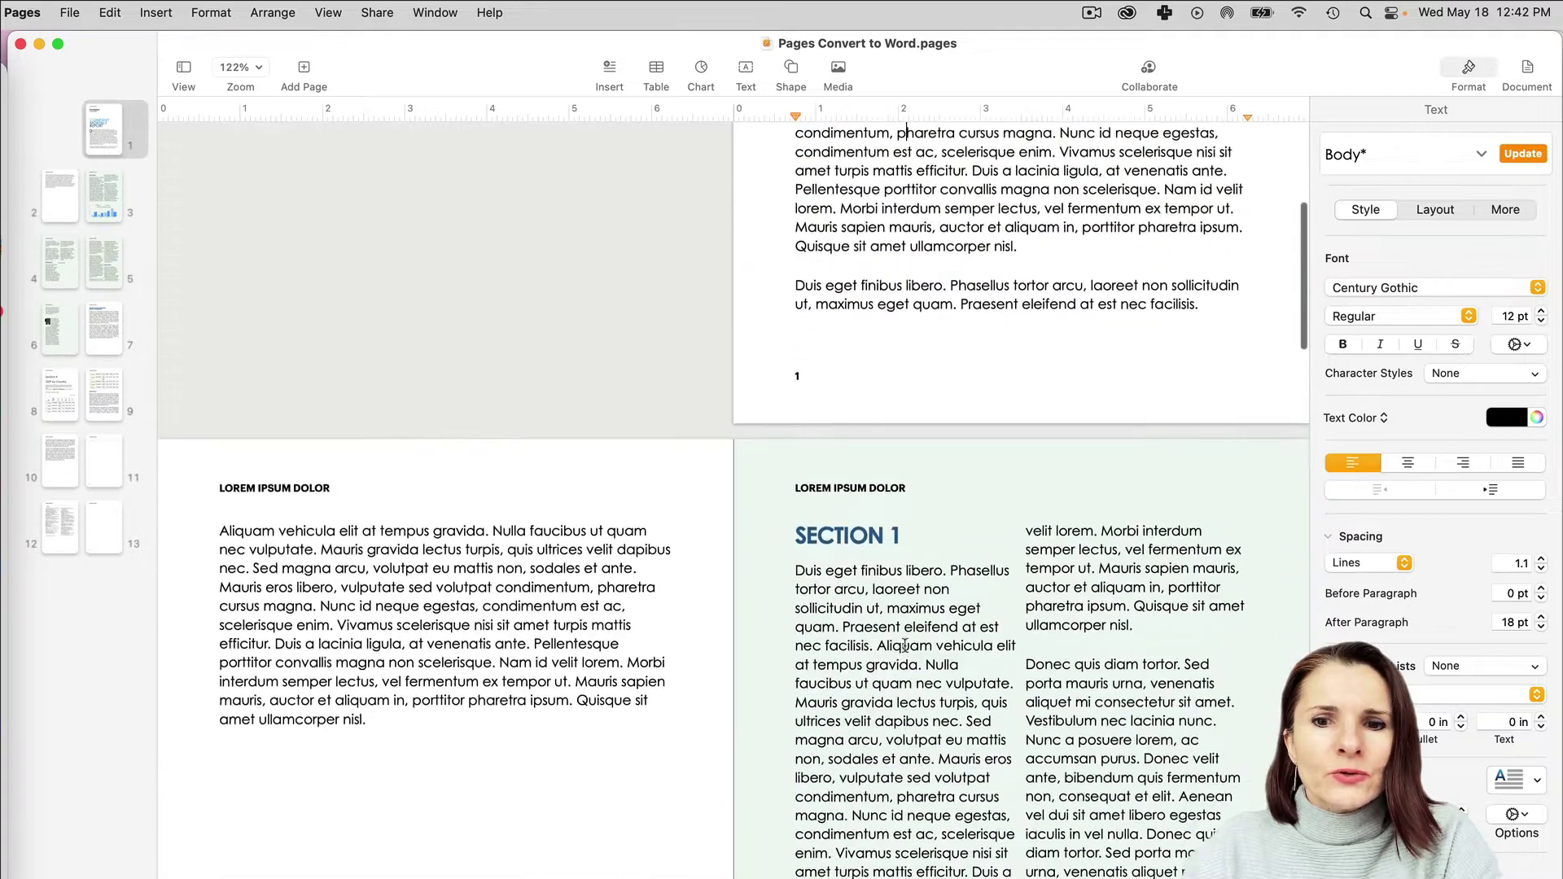
{"action": "scroll", "coordinate": [905, 645], "scroll_direction": "down", "scroll_amount": 3}
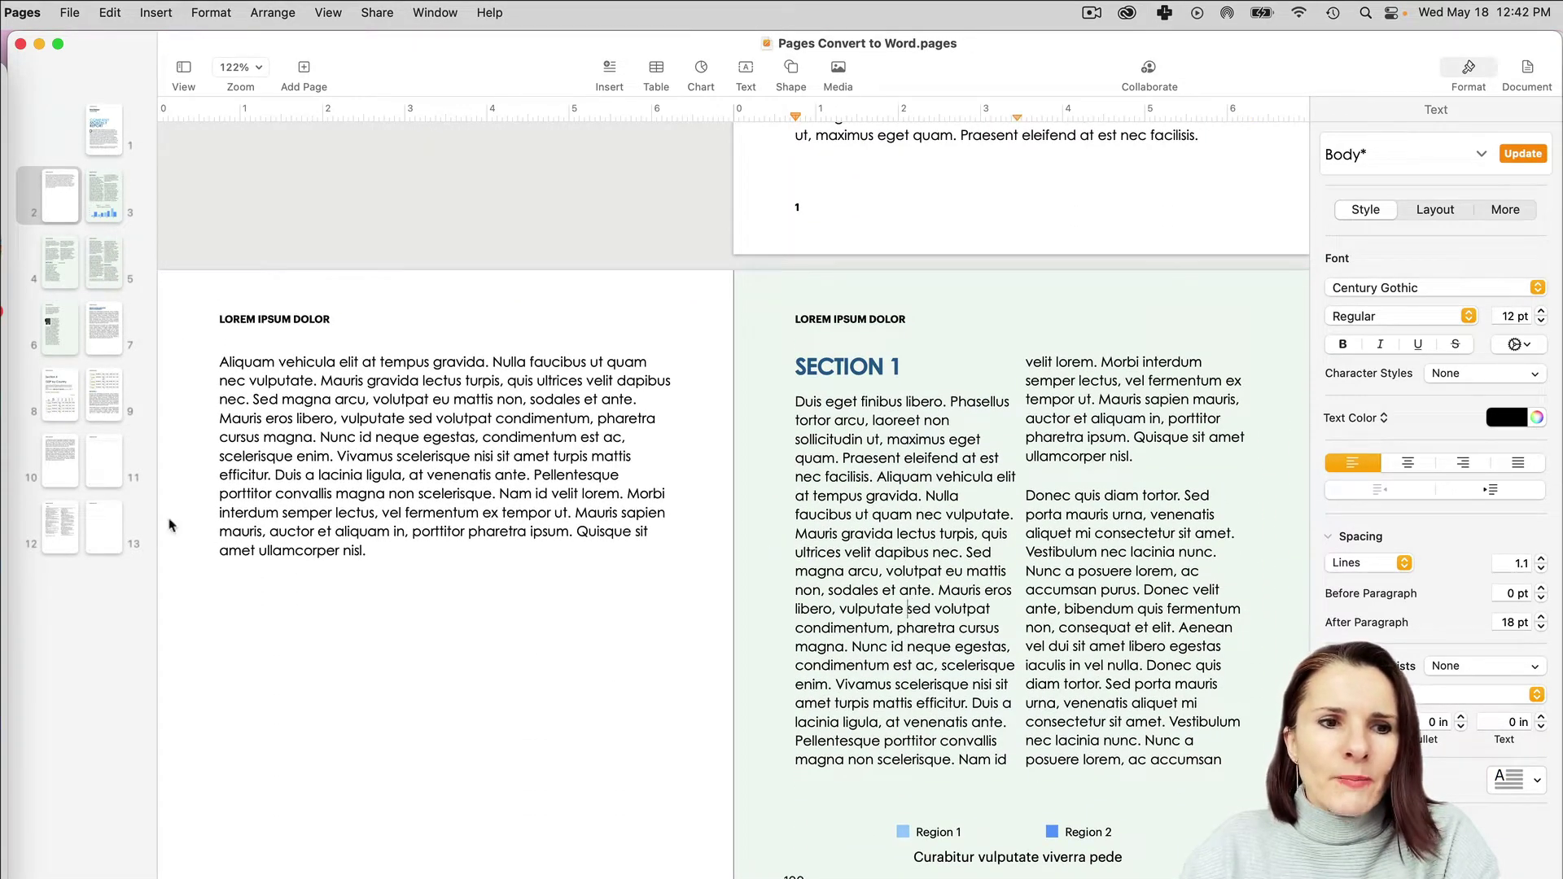
{"action": "left_click", "coordinate": [14, 810]}
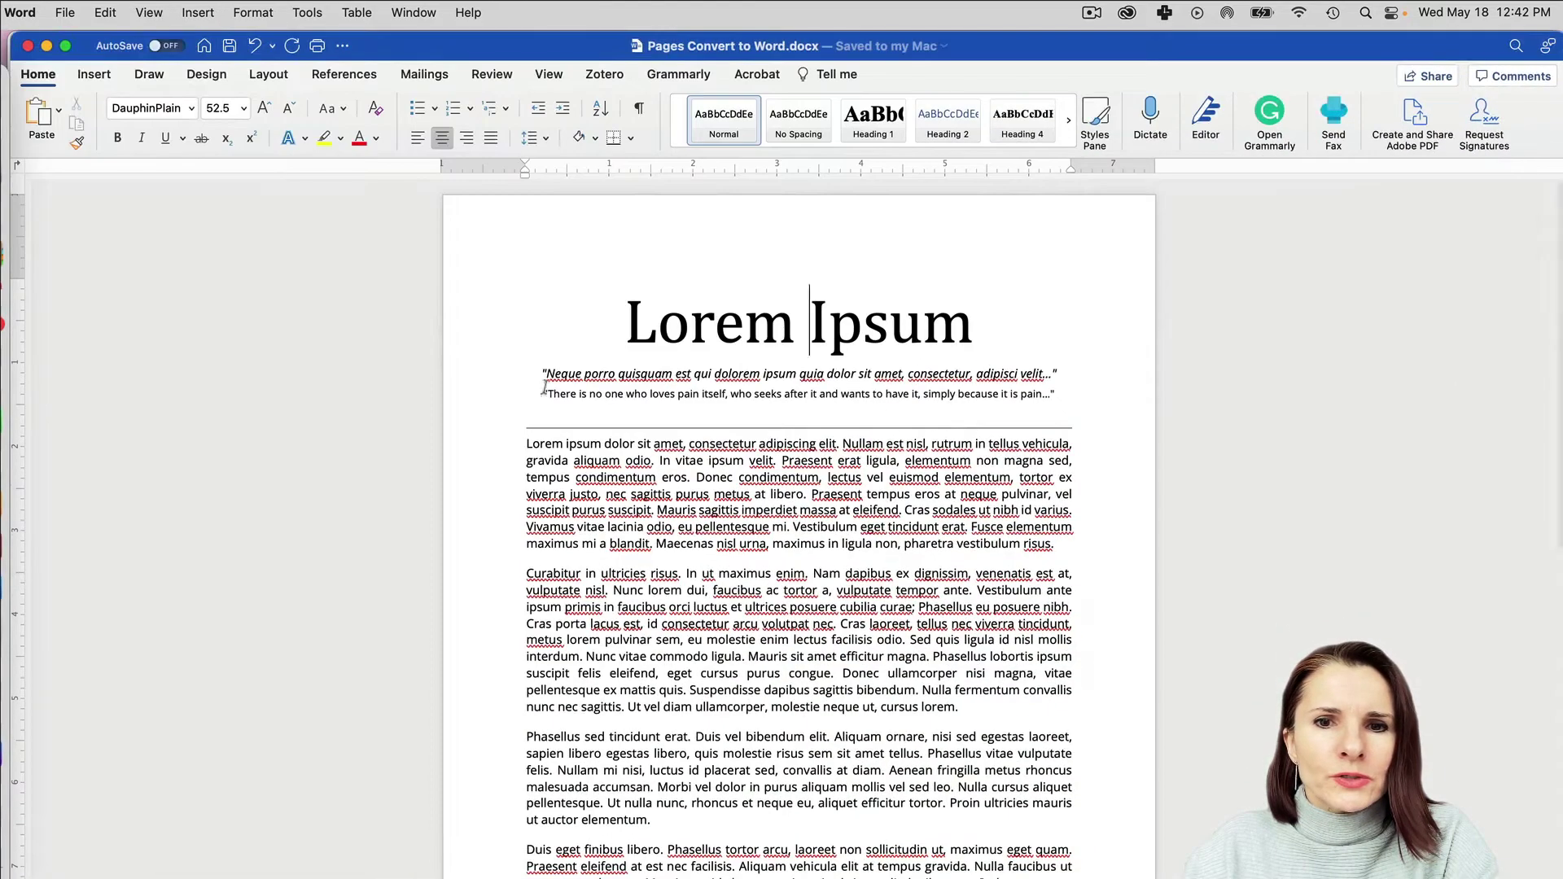
{"action": "left_click", "coordinate": [609, 299]}
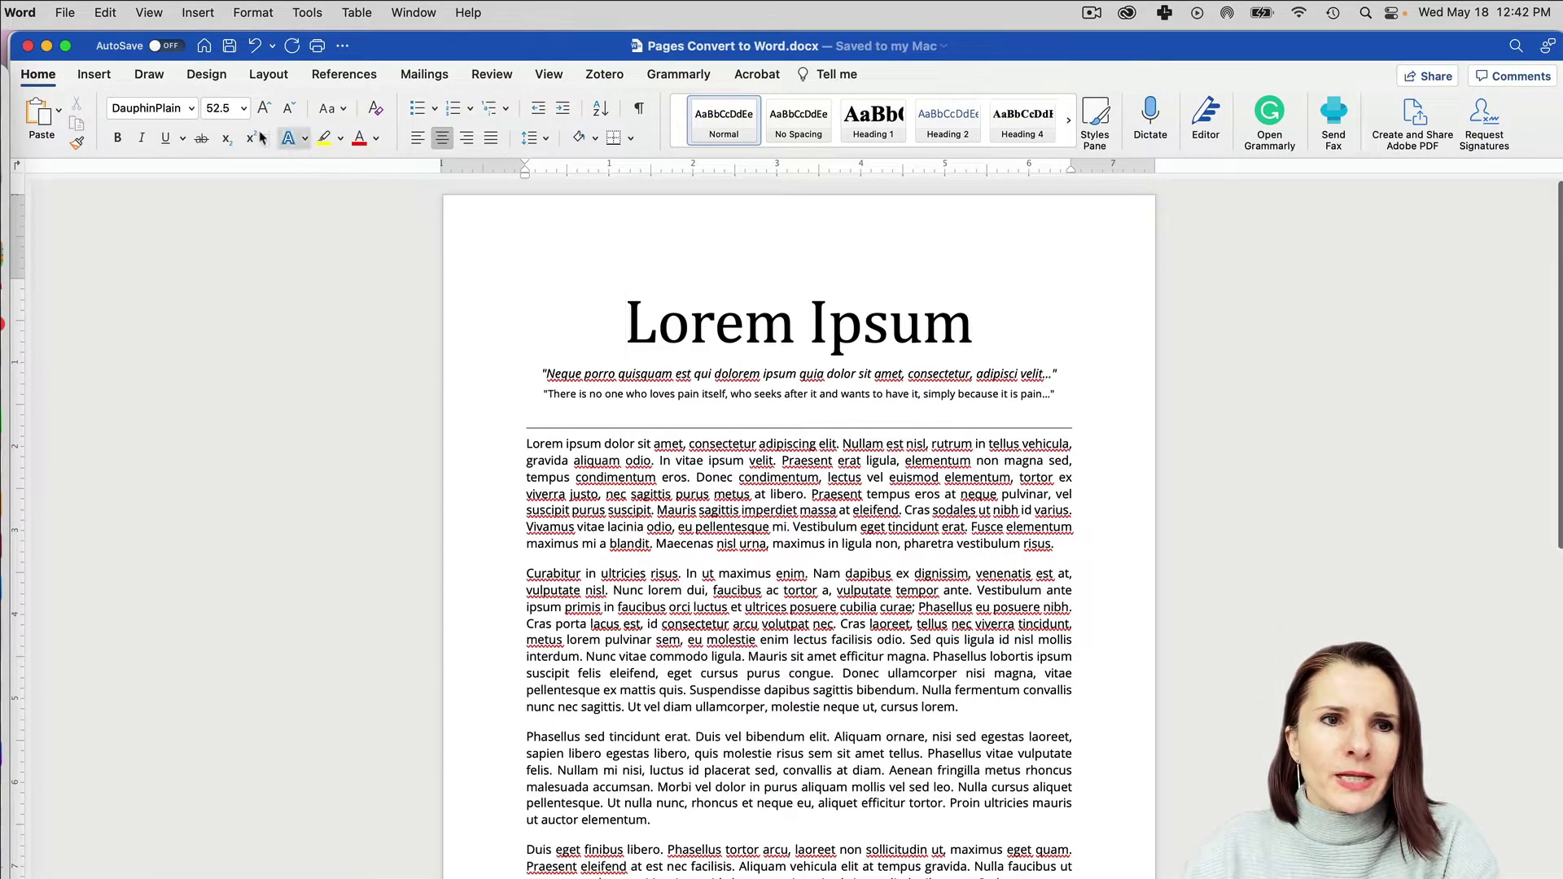
{"action": "left_click", "coordinate": [64, 13]}
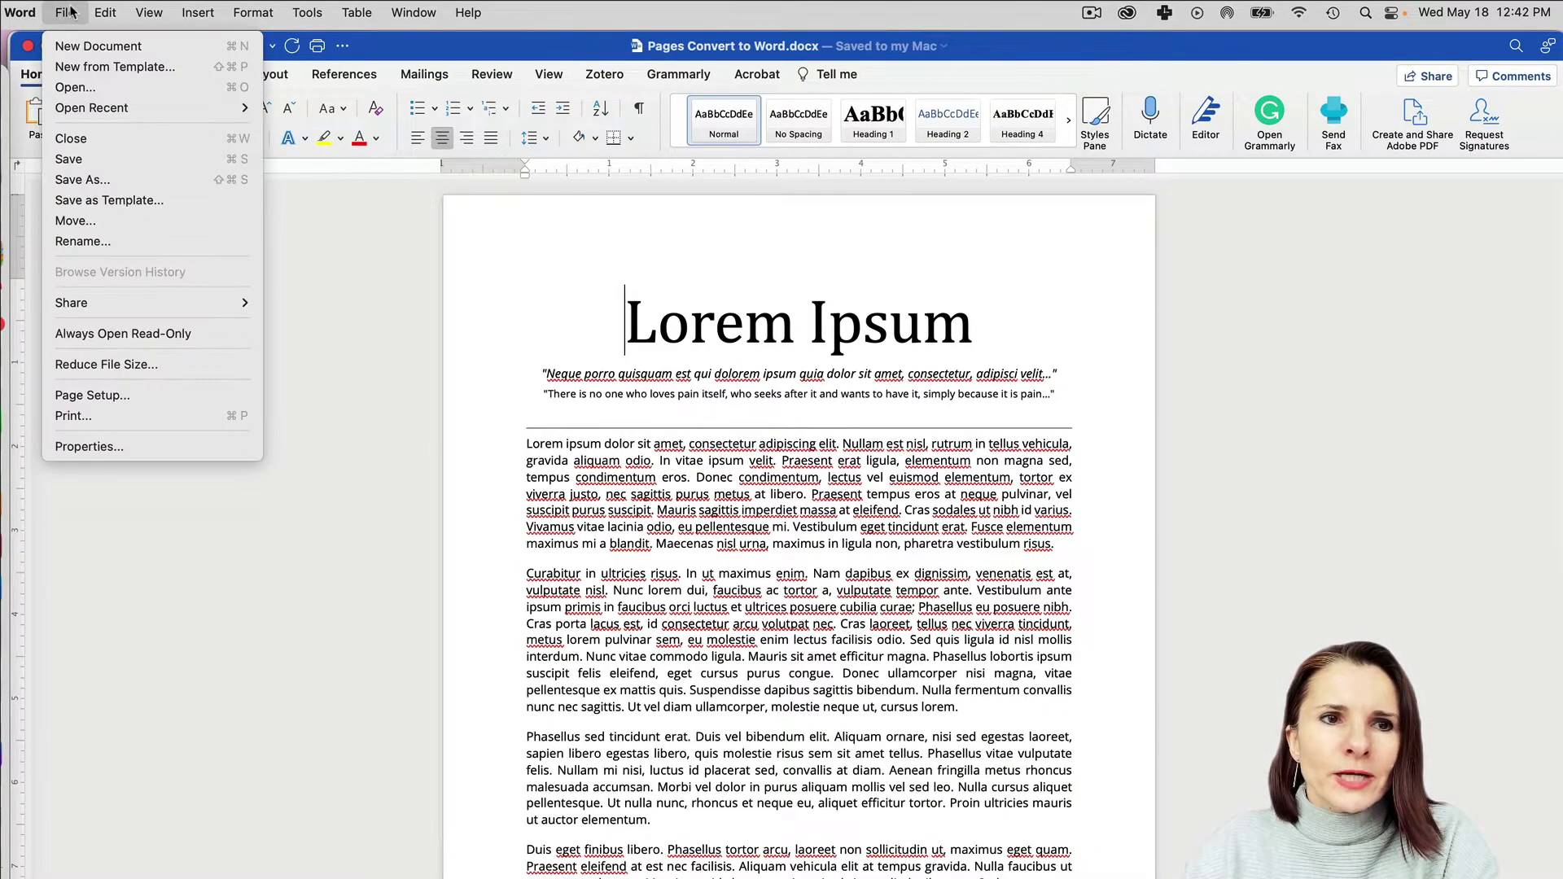
{"action": "left_click", "coordinate": [74, 88]}
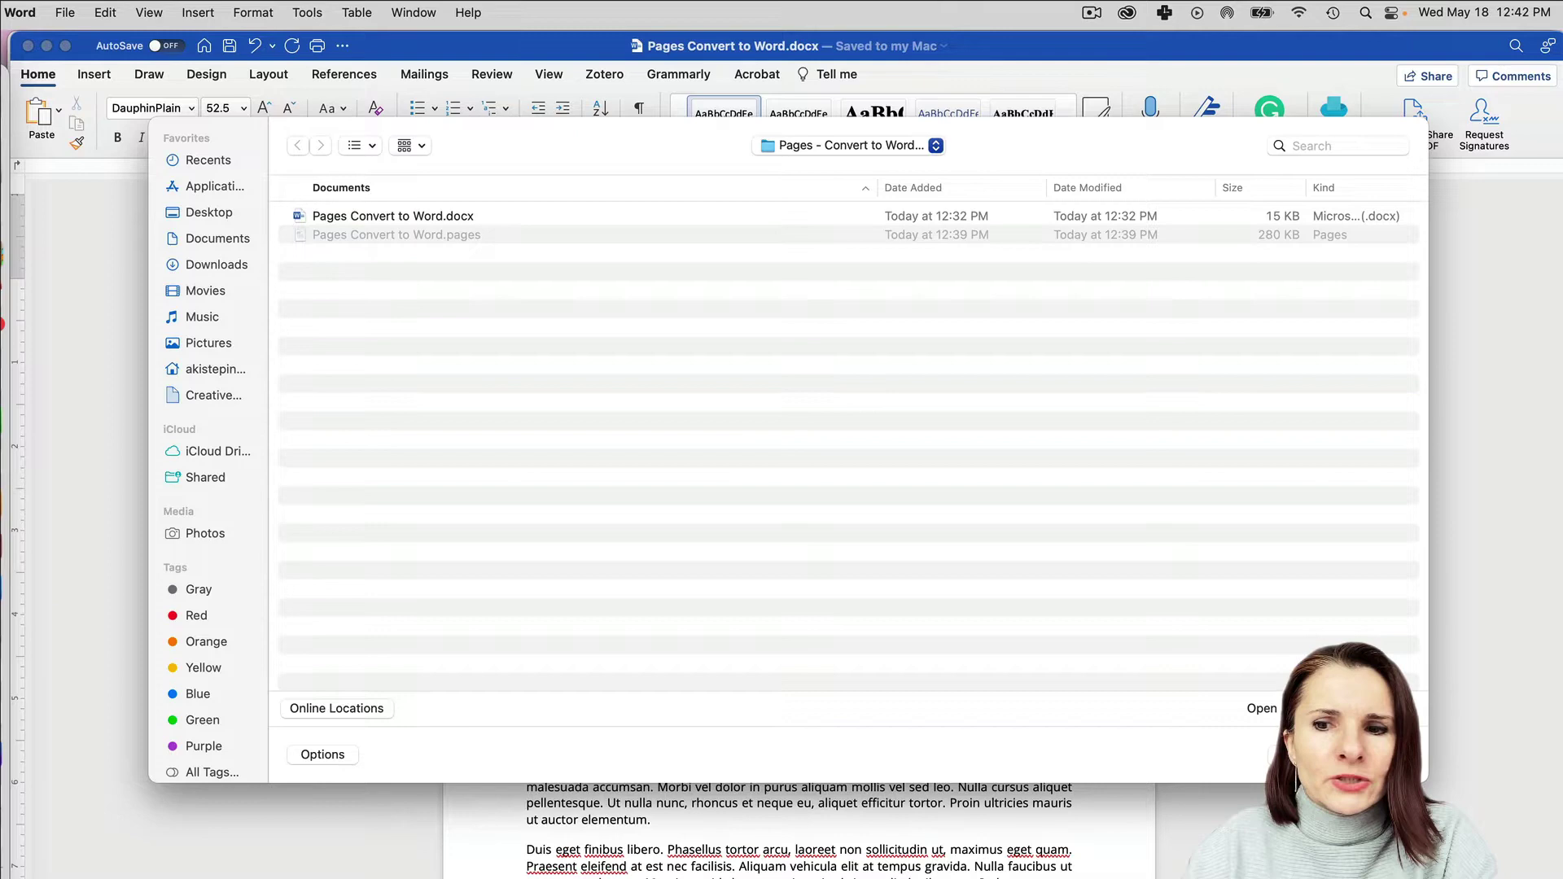
{"action": "key", "text": "Escape"}
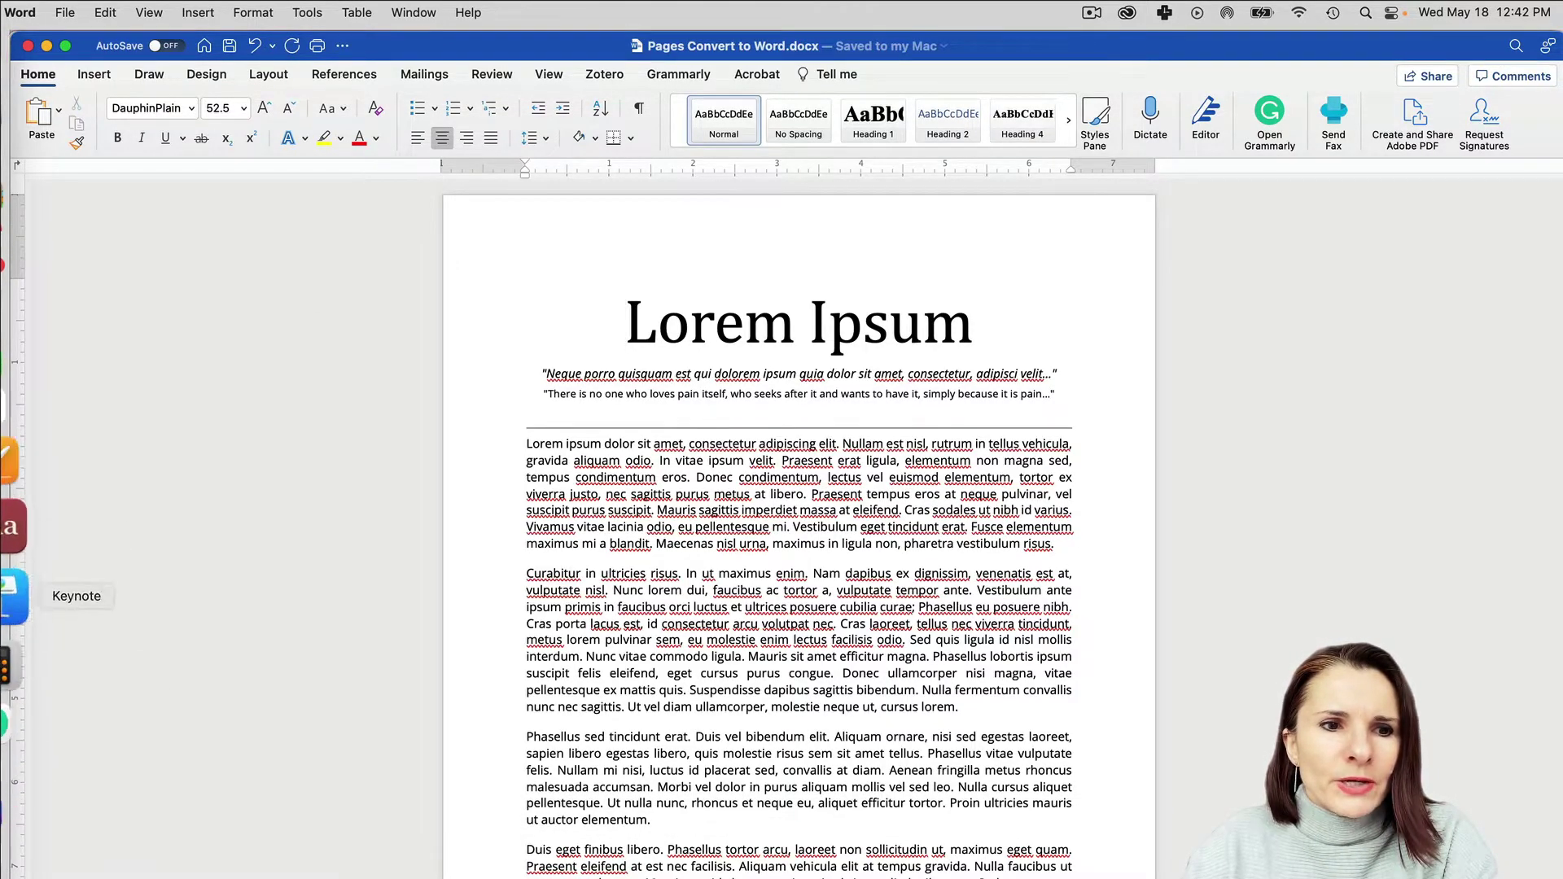
{"action": "left_click", "coordinate": [14, 594]}
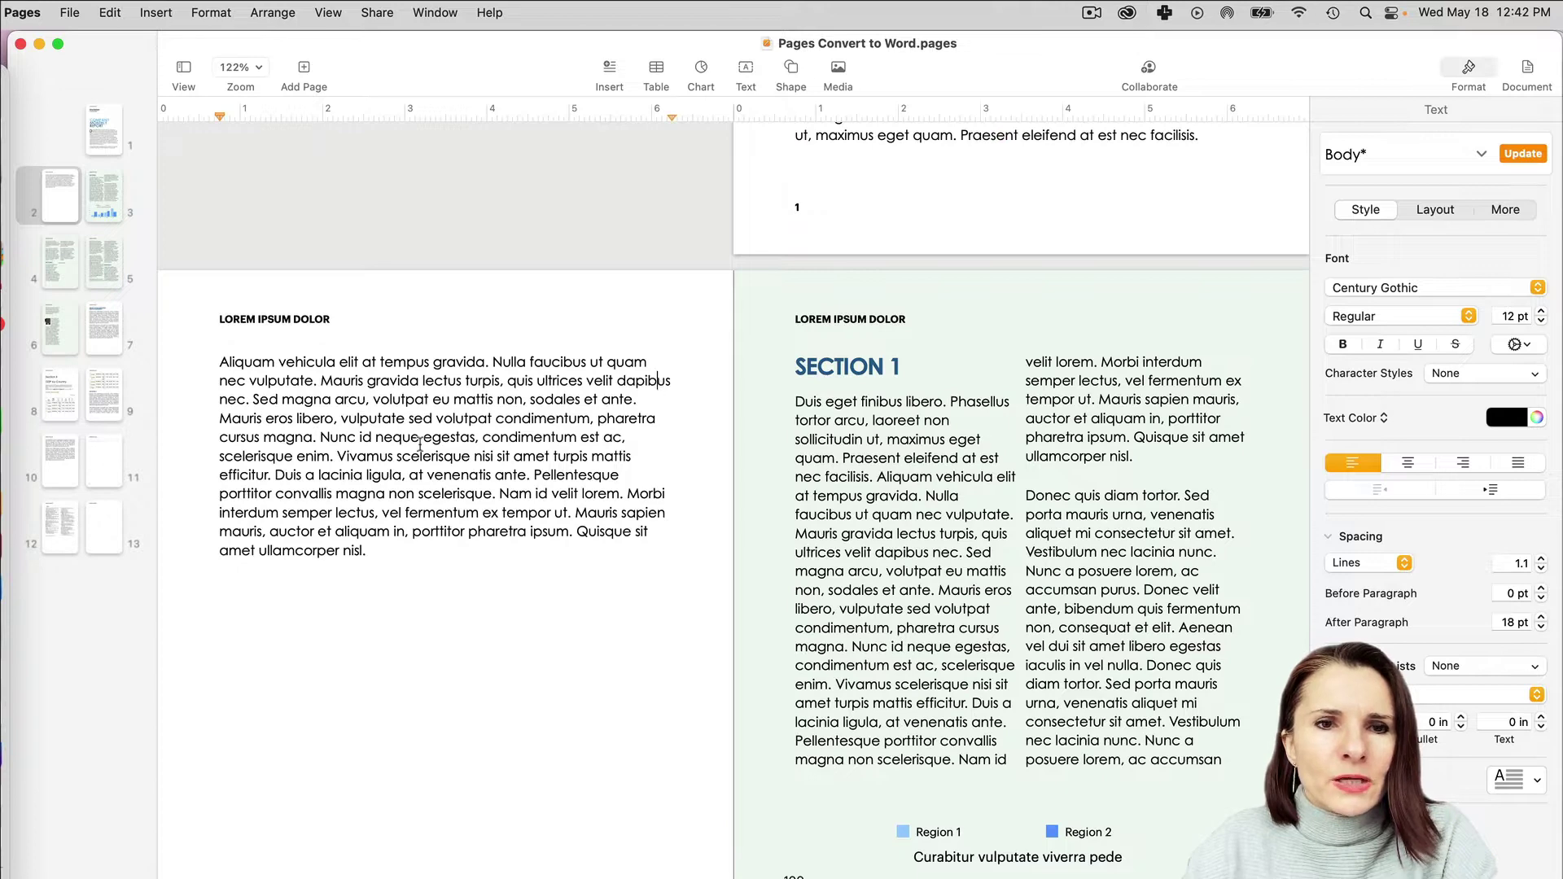
Start a Word export with Advanced Options shown and .docx format kept, advancing to saving
{"action": "left_click", "coordinate": [69, 13]}
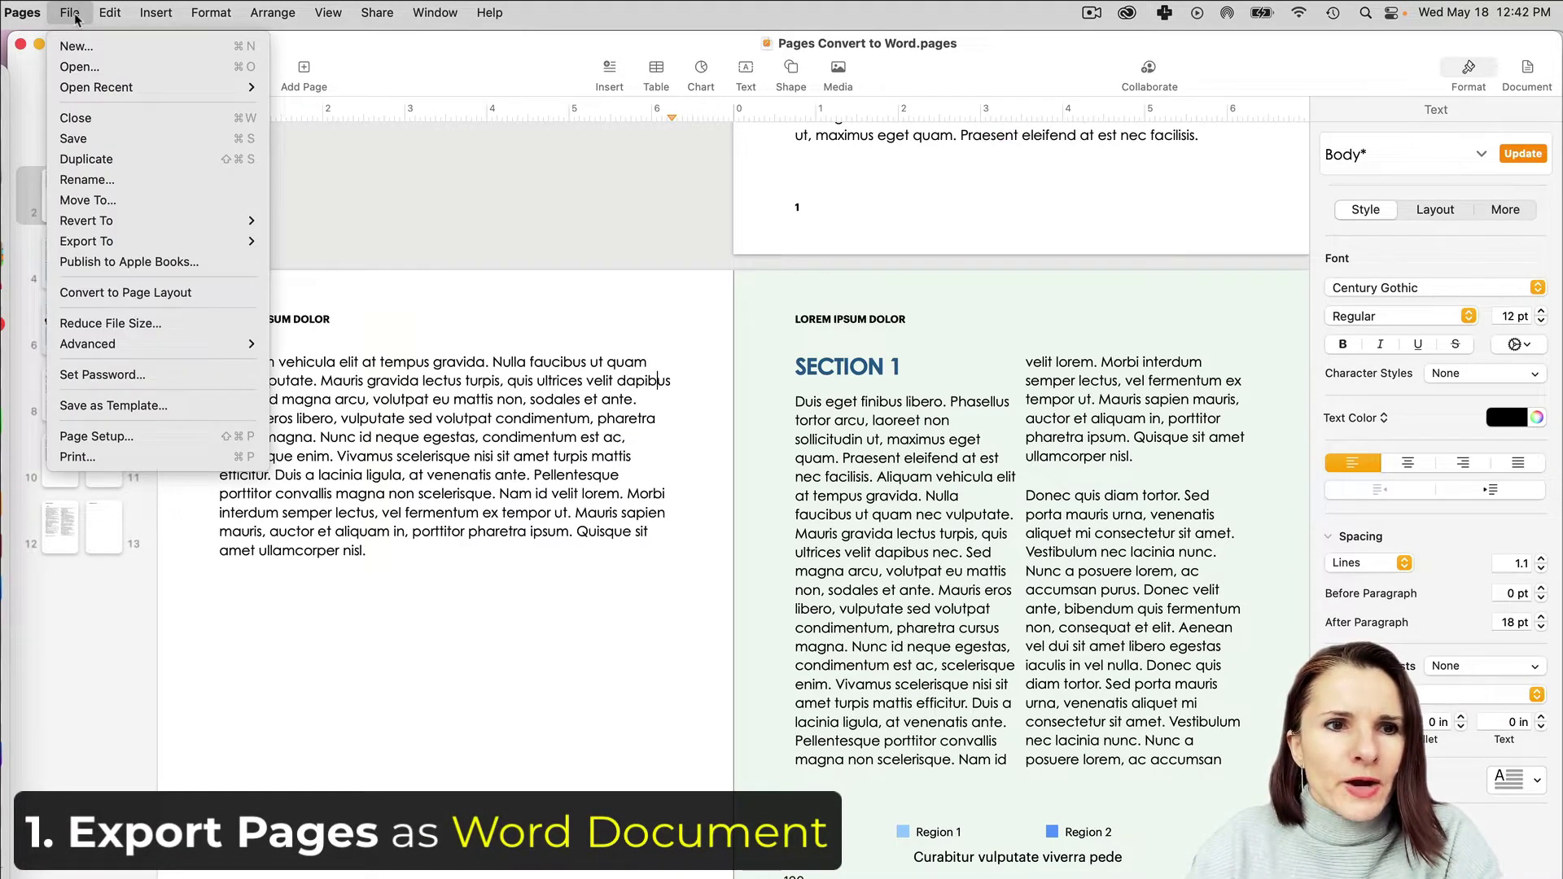
{"action": "mouse_move", "coordinate": [130, 244]}
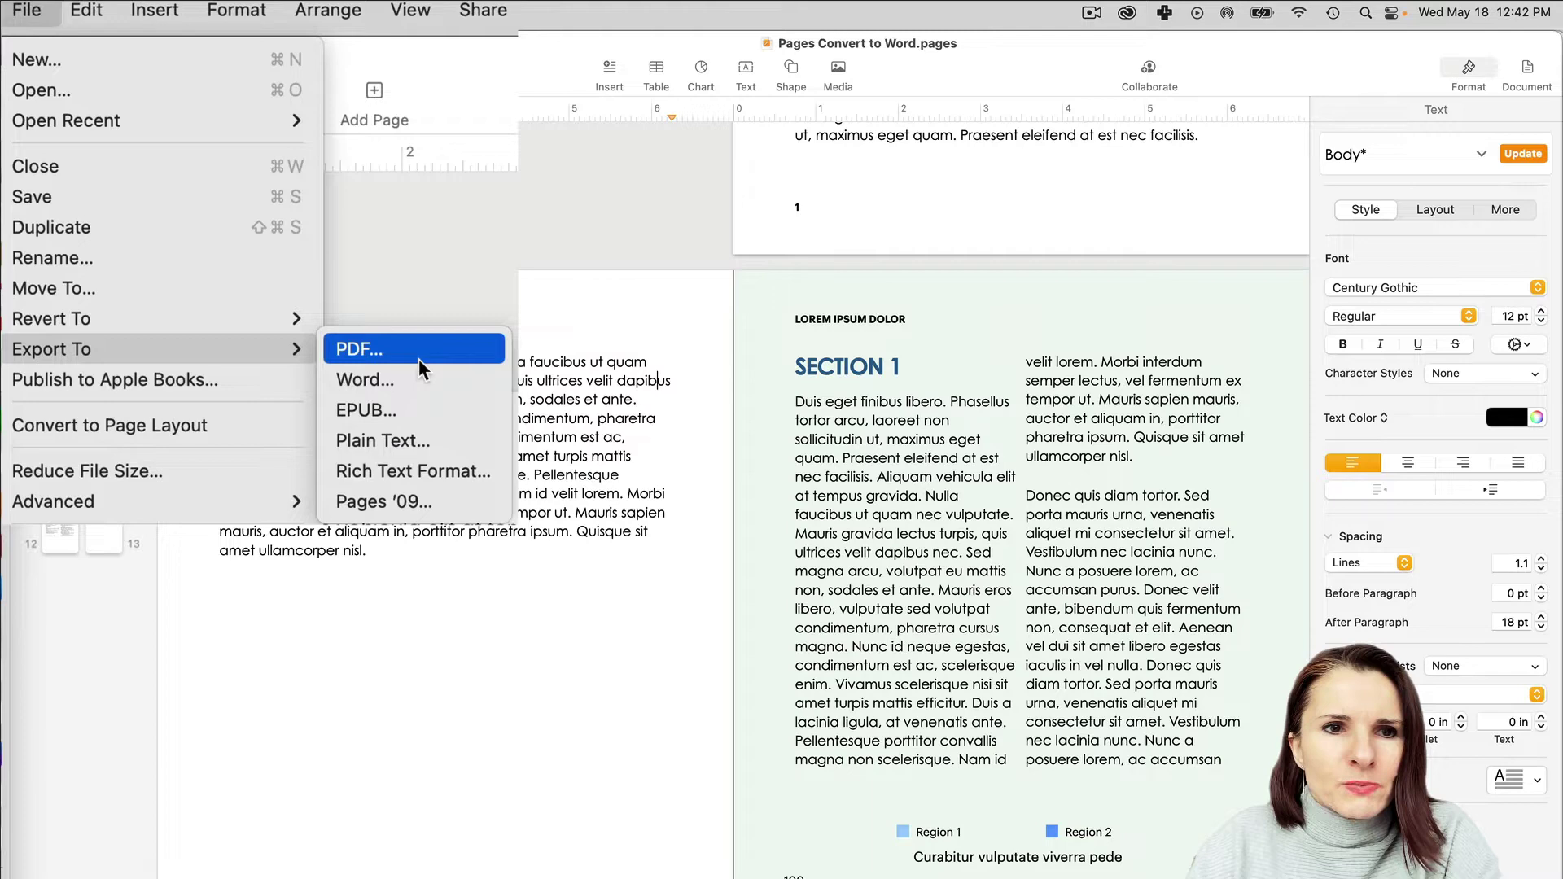
{"action": "left_click", "coordinate": [365, 377]}
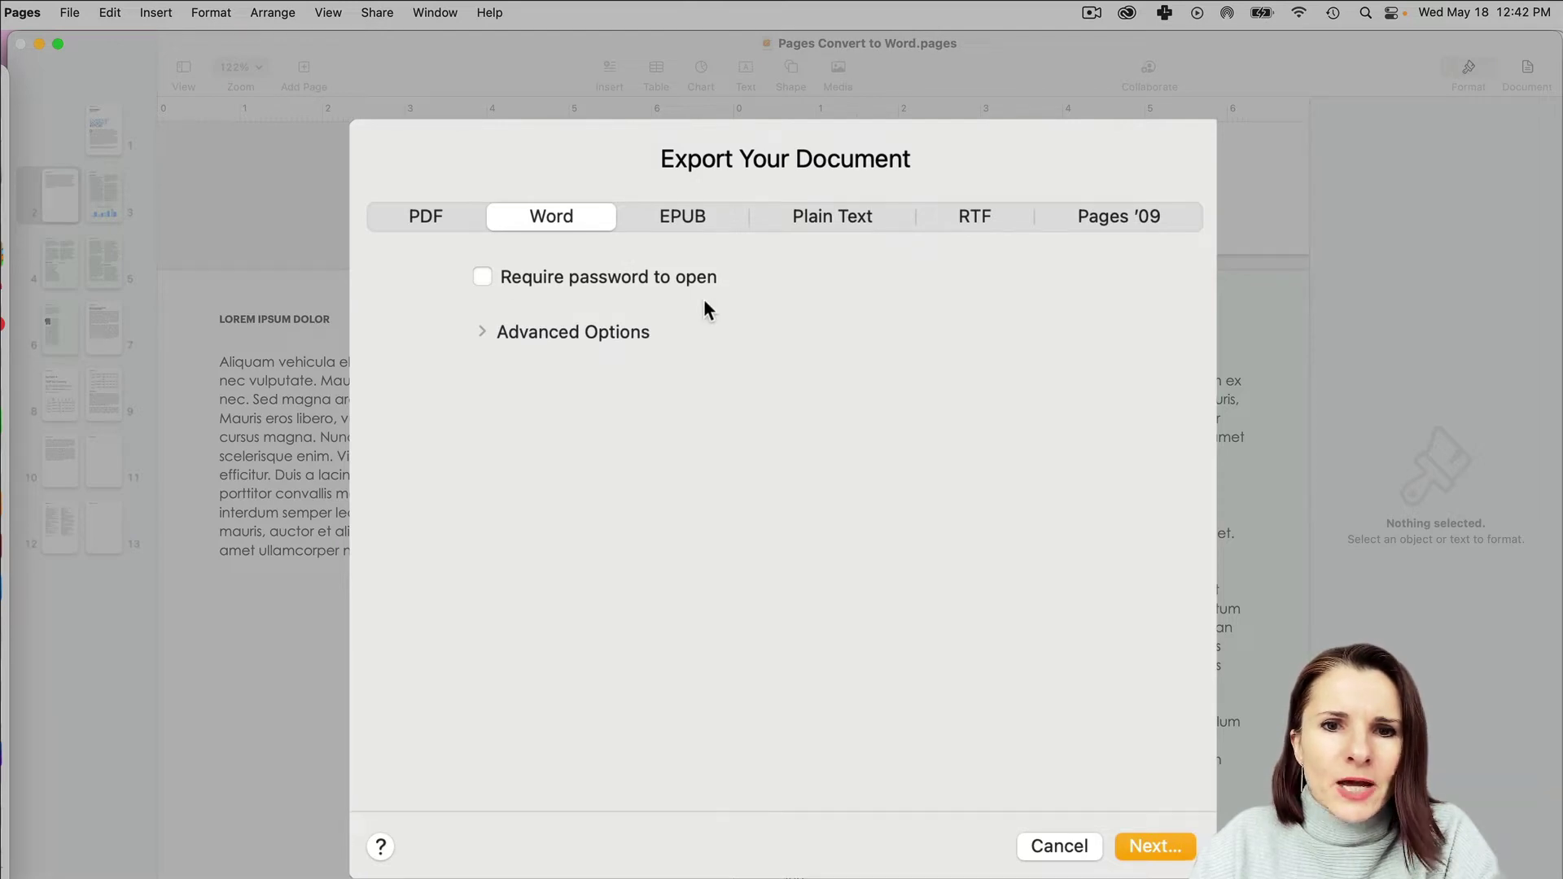
{"action": "left_click", "coordinate": [485, 332]}
{"action": "left_click", "coordinate": [875, 382]}
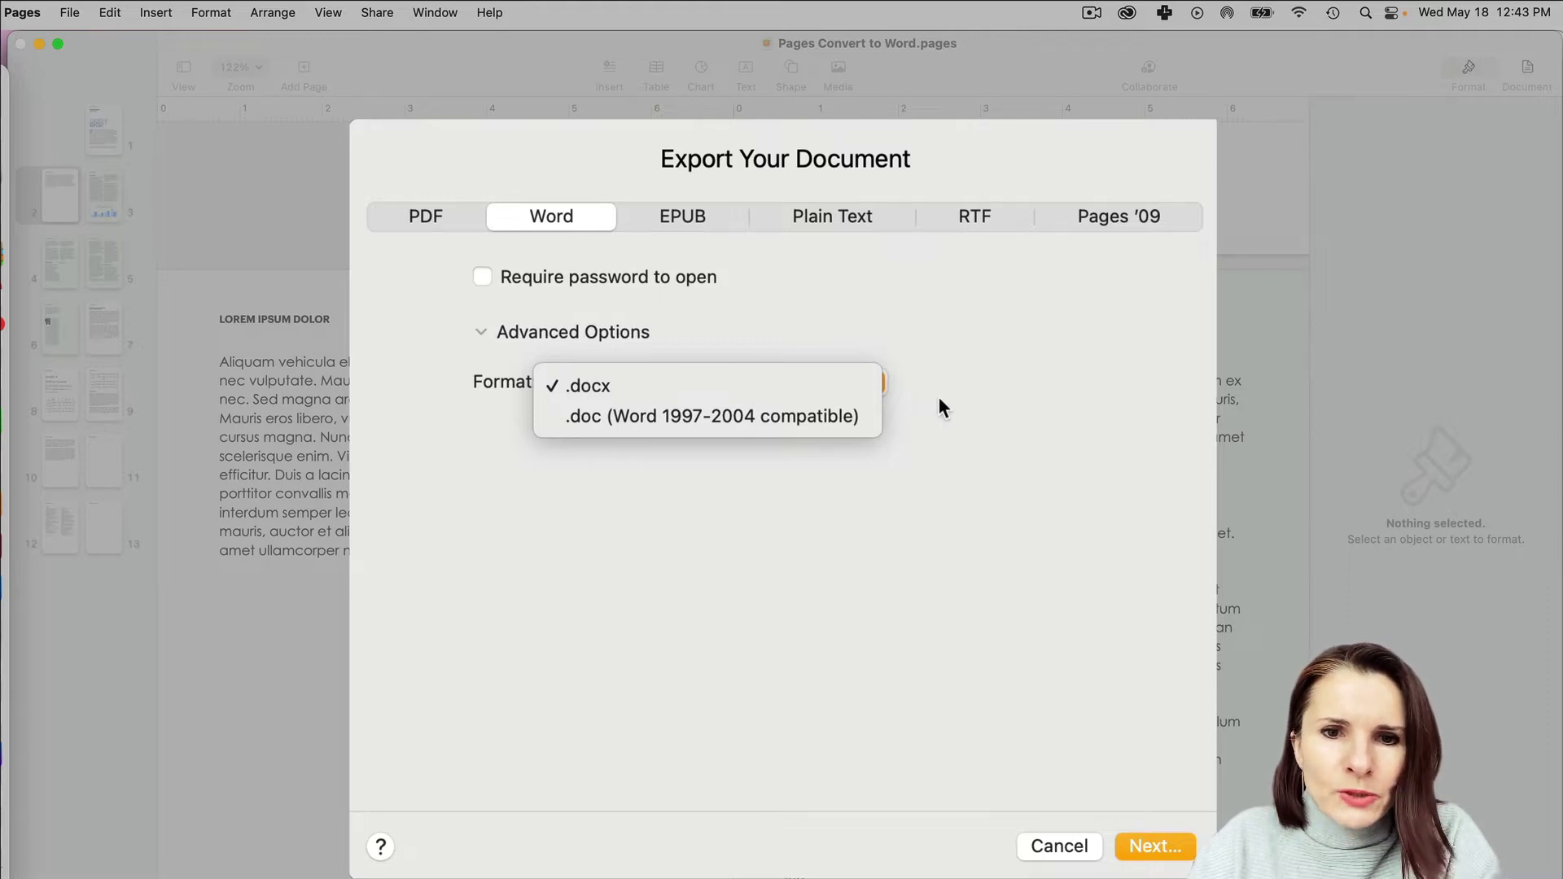
{"action": "left_click", "coordinate": [988, 376]}
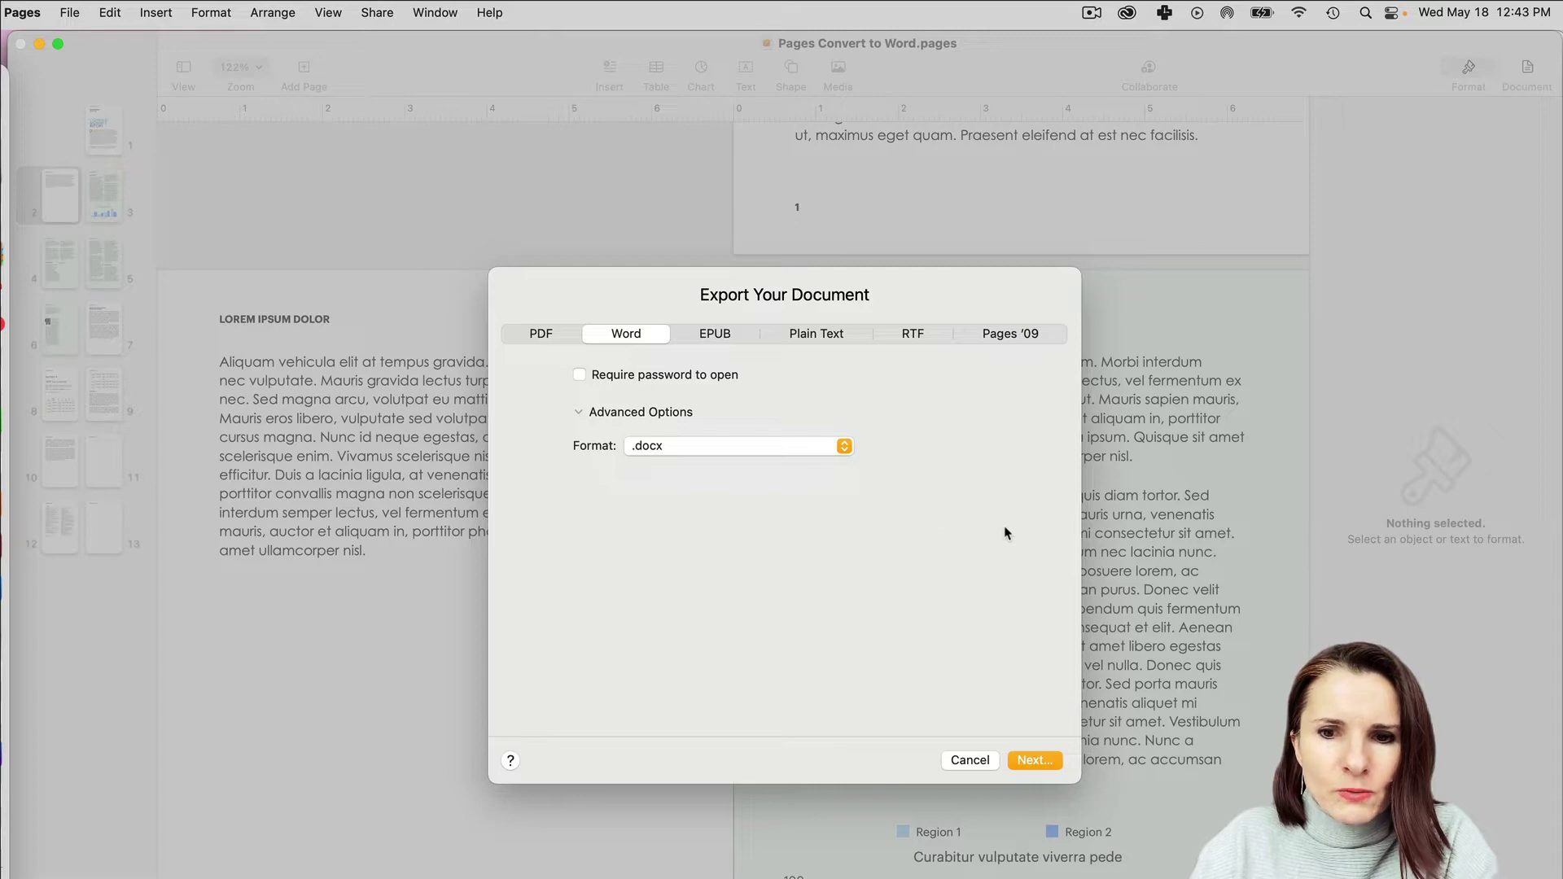
{"action": "left_click", "coordinate": [1030, 765]}
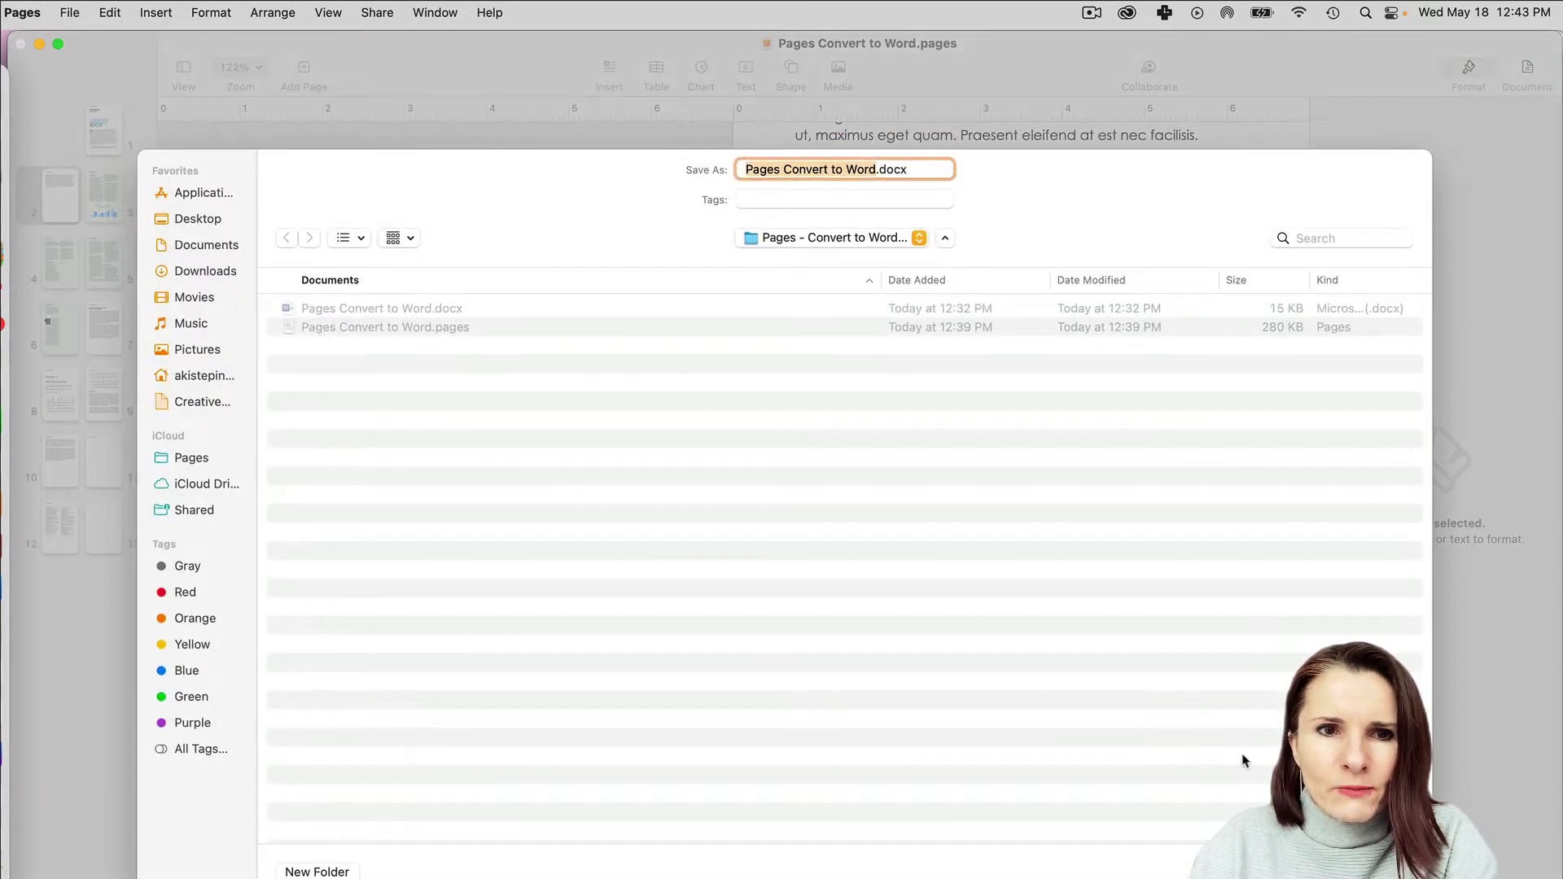
Save the export as Pages Convert to Word 2.docx, dismiss the alert, and select it in Finder
{"action": "left_click", "coordinate": [876, 168]}
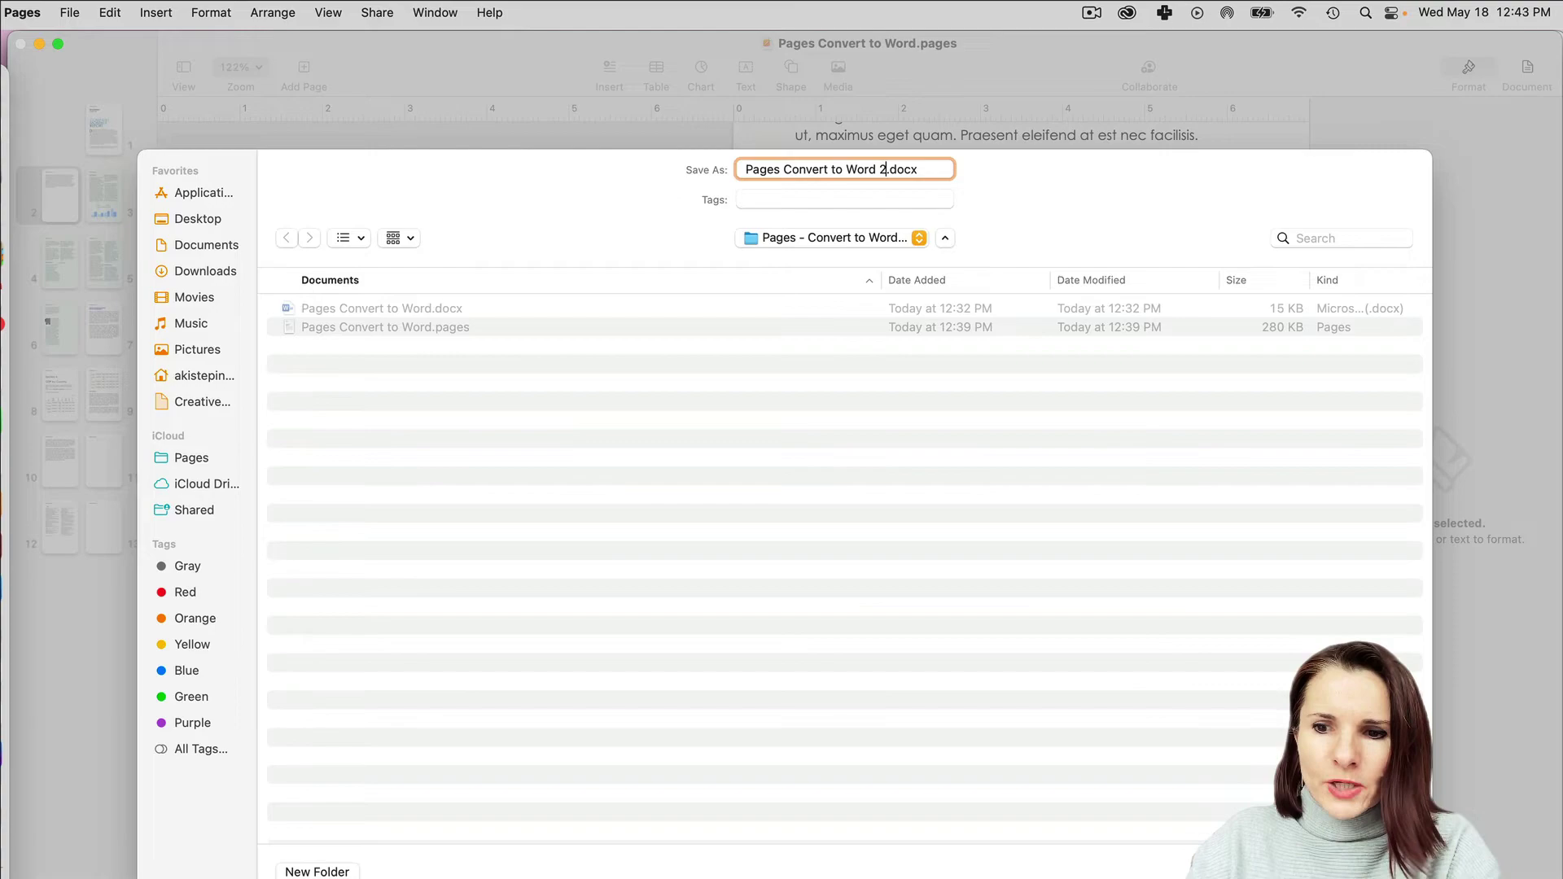
{"action": "key", "text": "Return"}
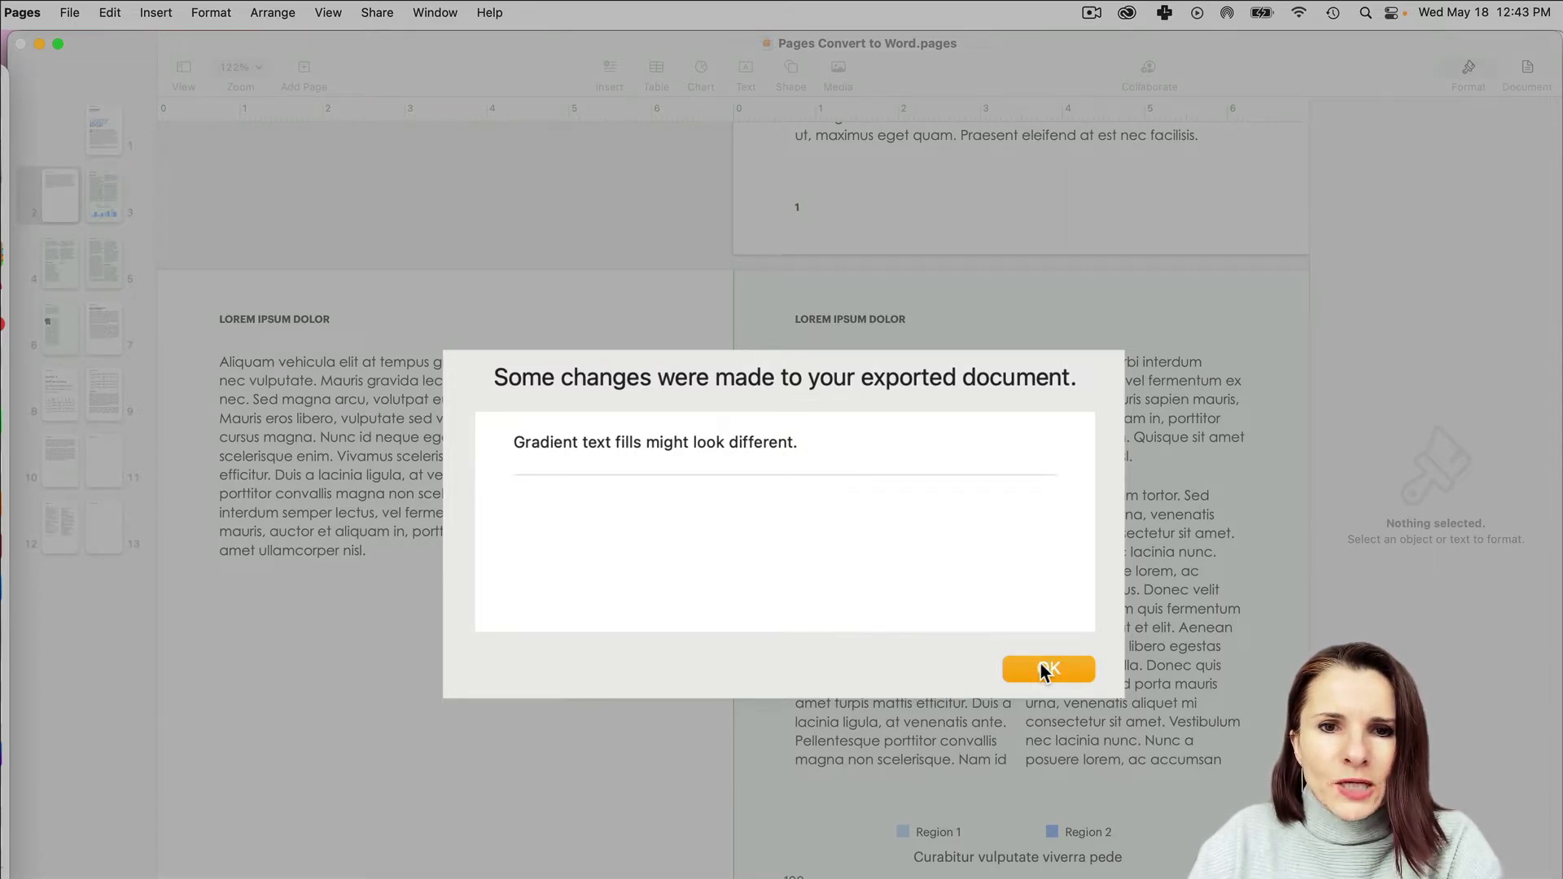
{"action": "left_click", "coordinate": [1040, 663]}
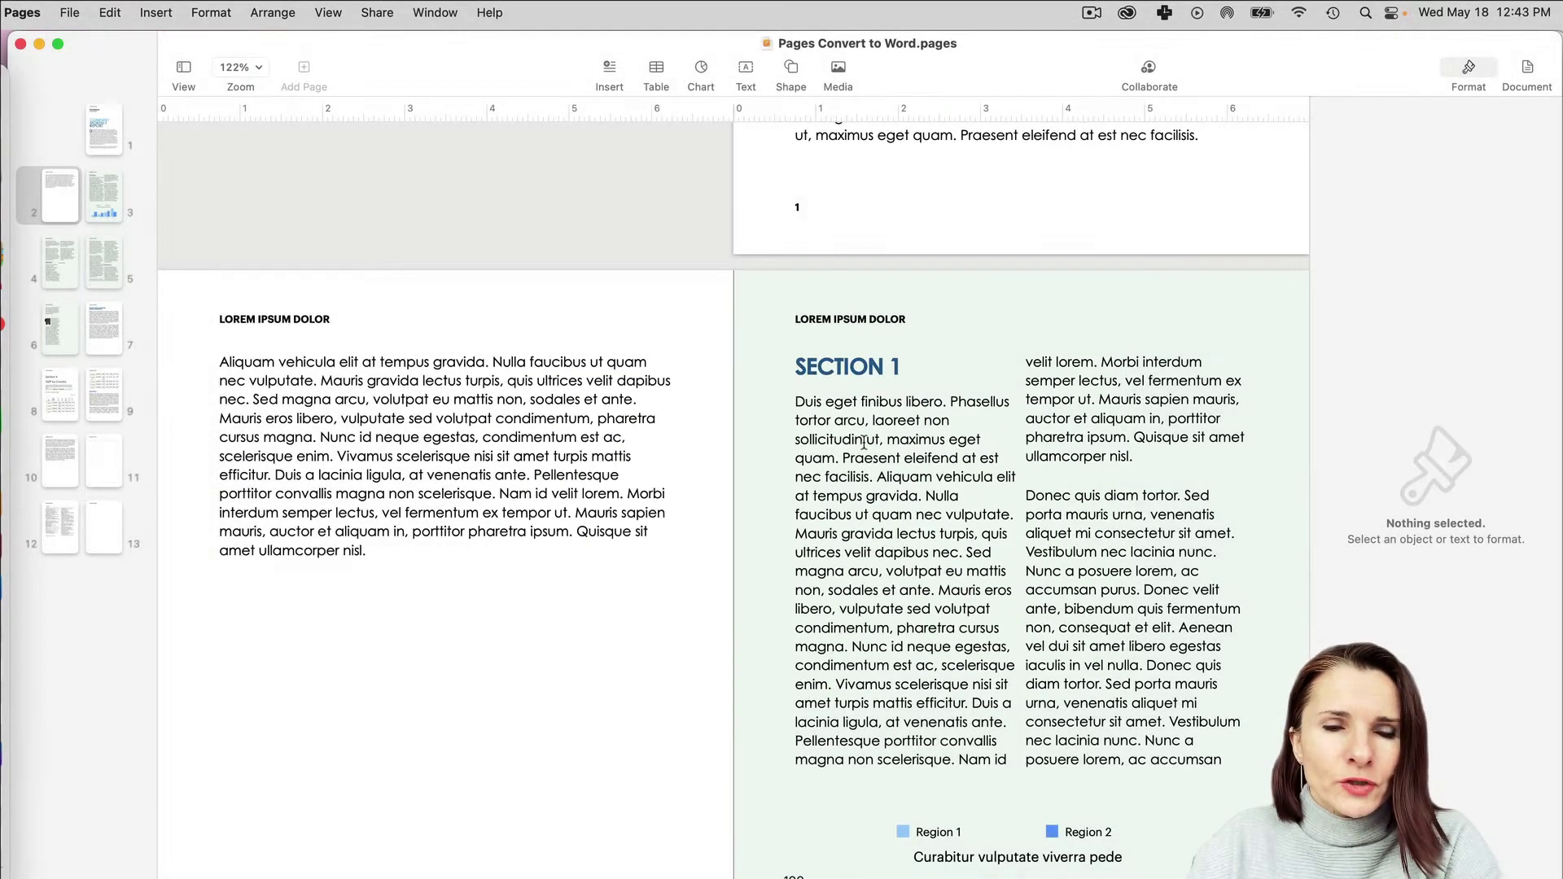
{"action": "left_click", "coordinate": [11, 87]}
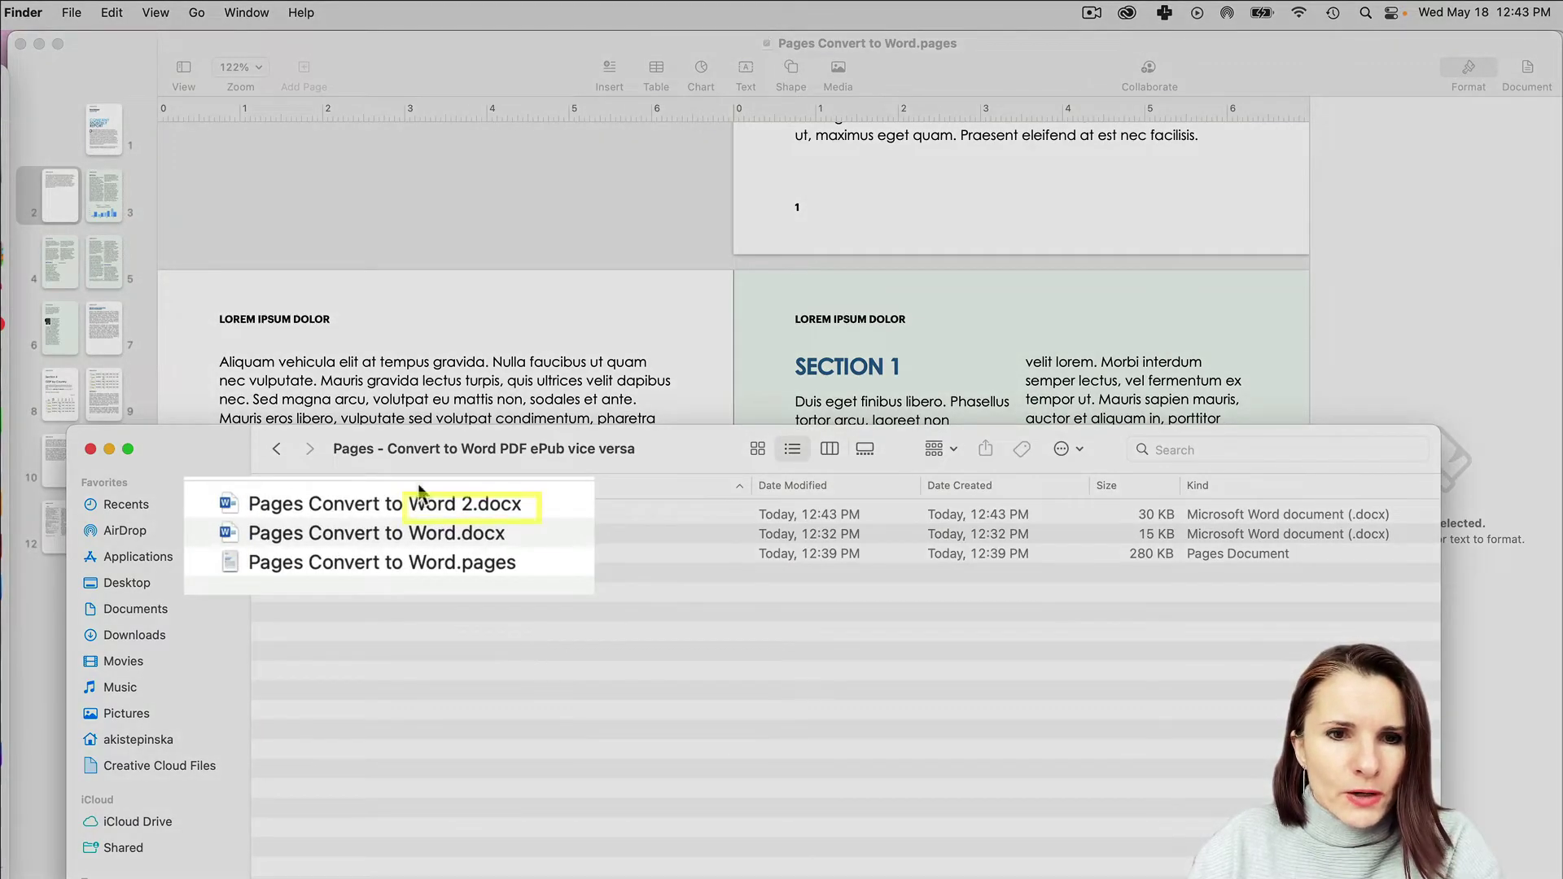
{"action": "left_click", "coordinate": [415, 507]}
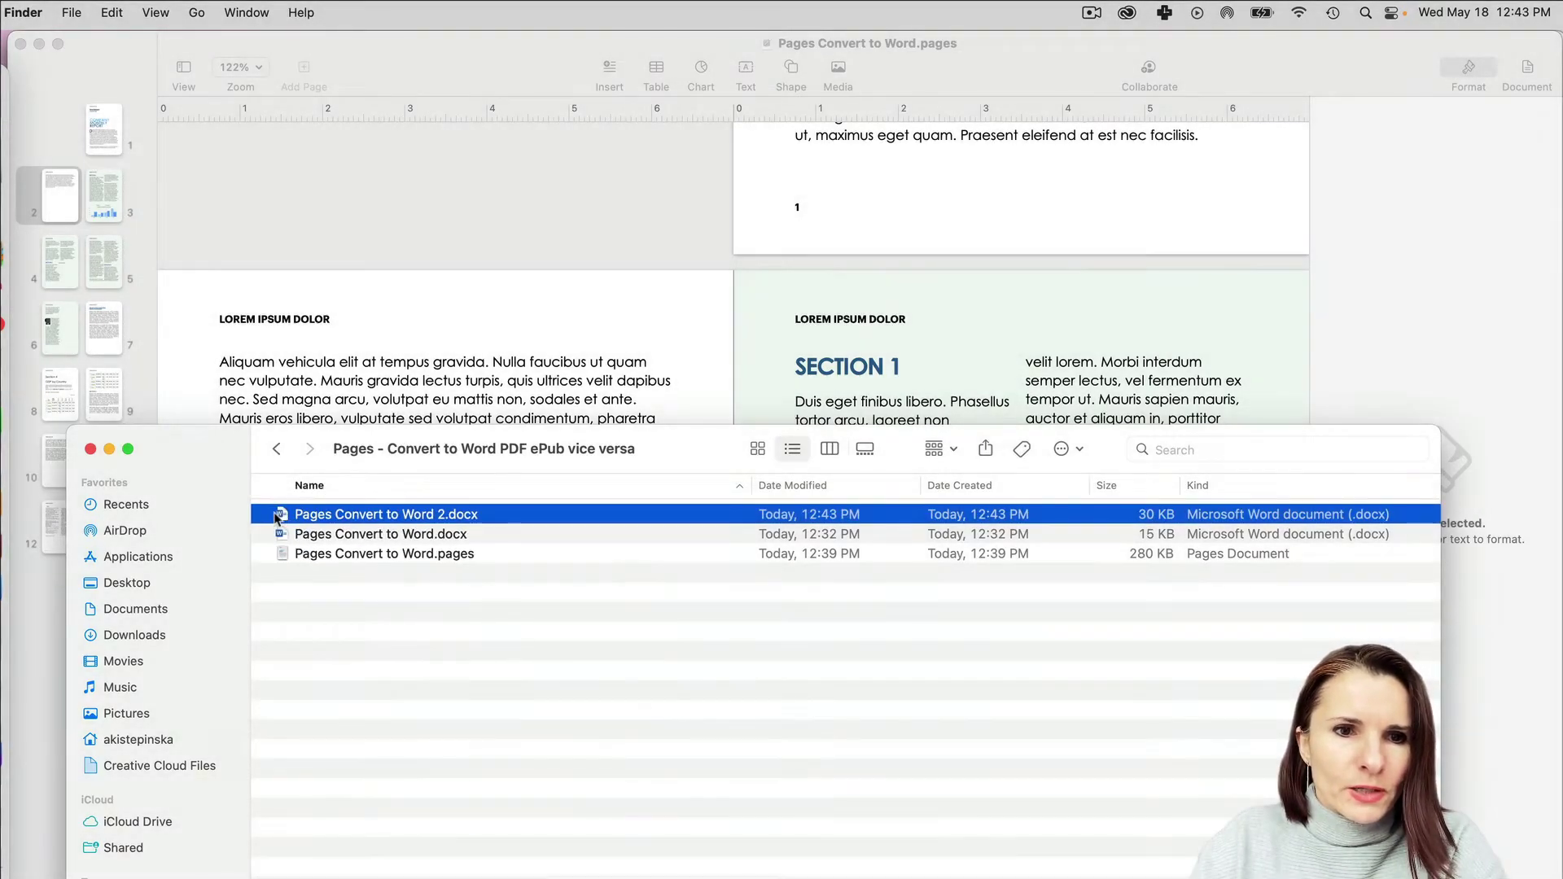
Open Pages Convert to Word 2.docx in Word, scroll through it, and check title and body fonts
{"action": "double_click", "coordinate": [277, 517]}
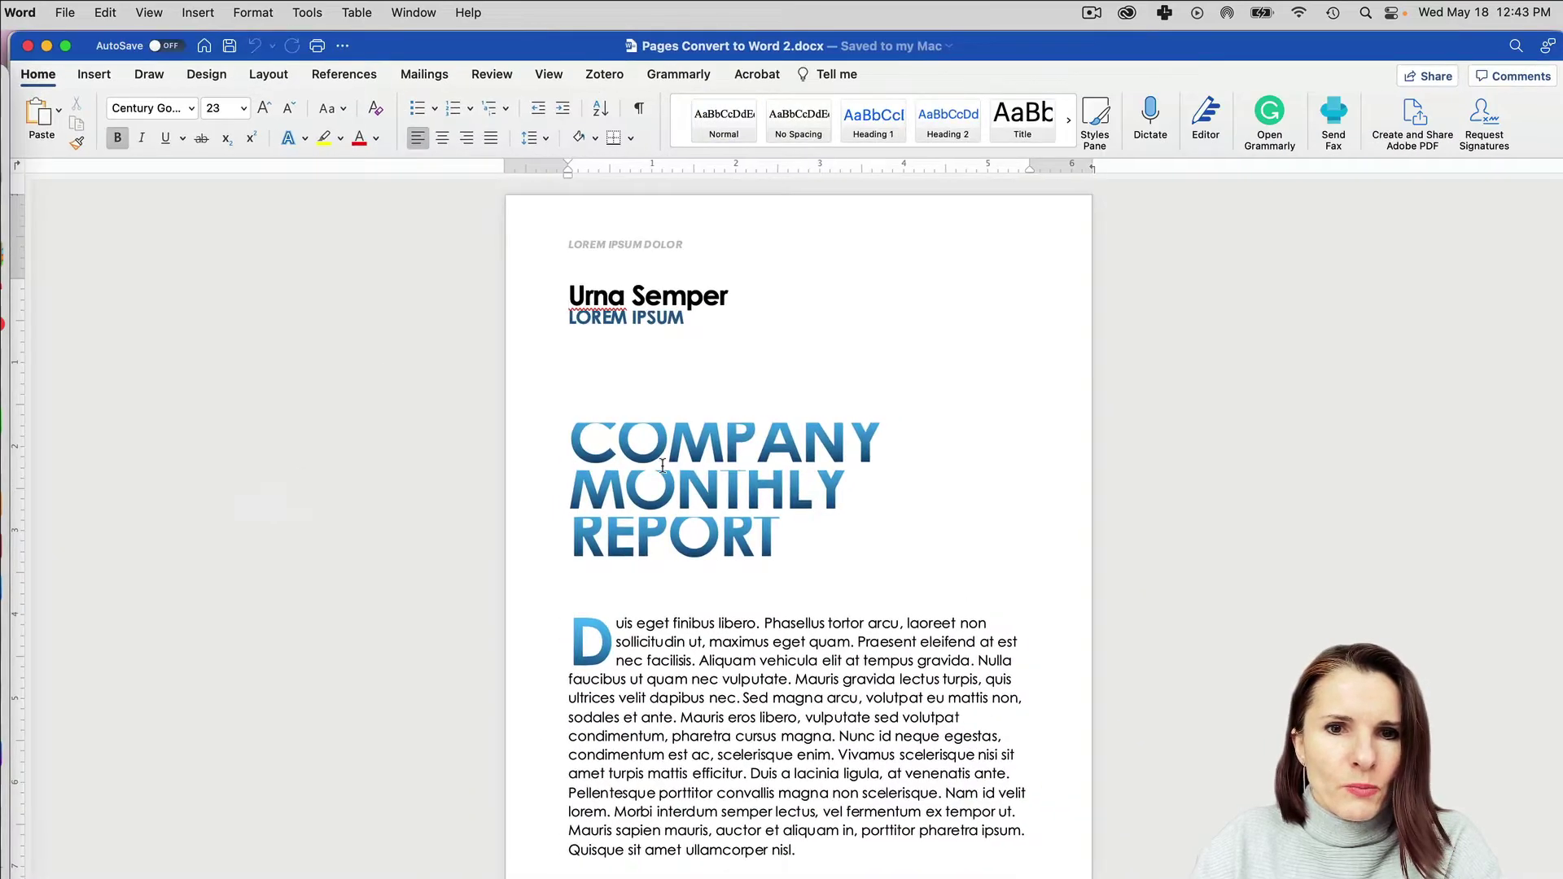
{"action": "scroll", "coordinate": [757, 682], "scroll_direction": "down", "scroll_amount": 10}
{"action": "scroll", "coordinate": [757, 683], "scroll_direction": "down", "scroll_amount": 20}
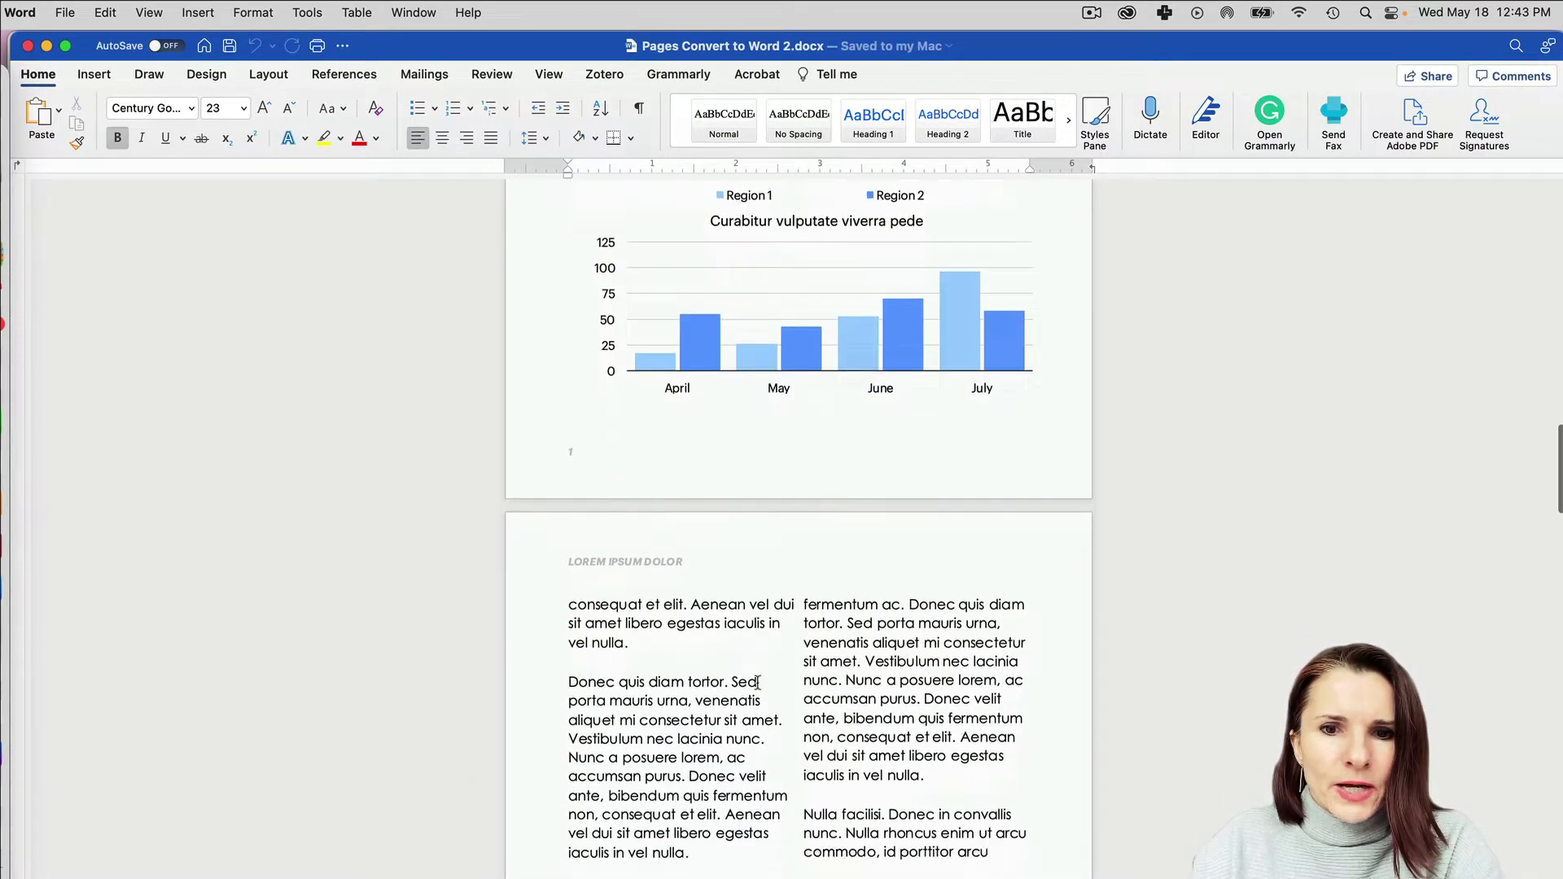
{"action": "scroll", "coordinate": [757, 682], "scroll_direction": "down", "scroll_amount": 20}
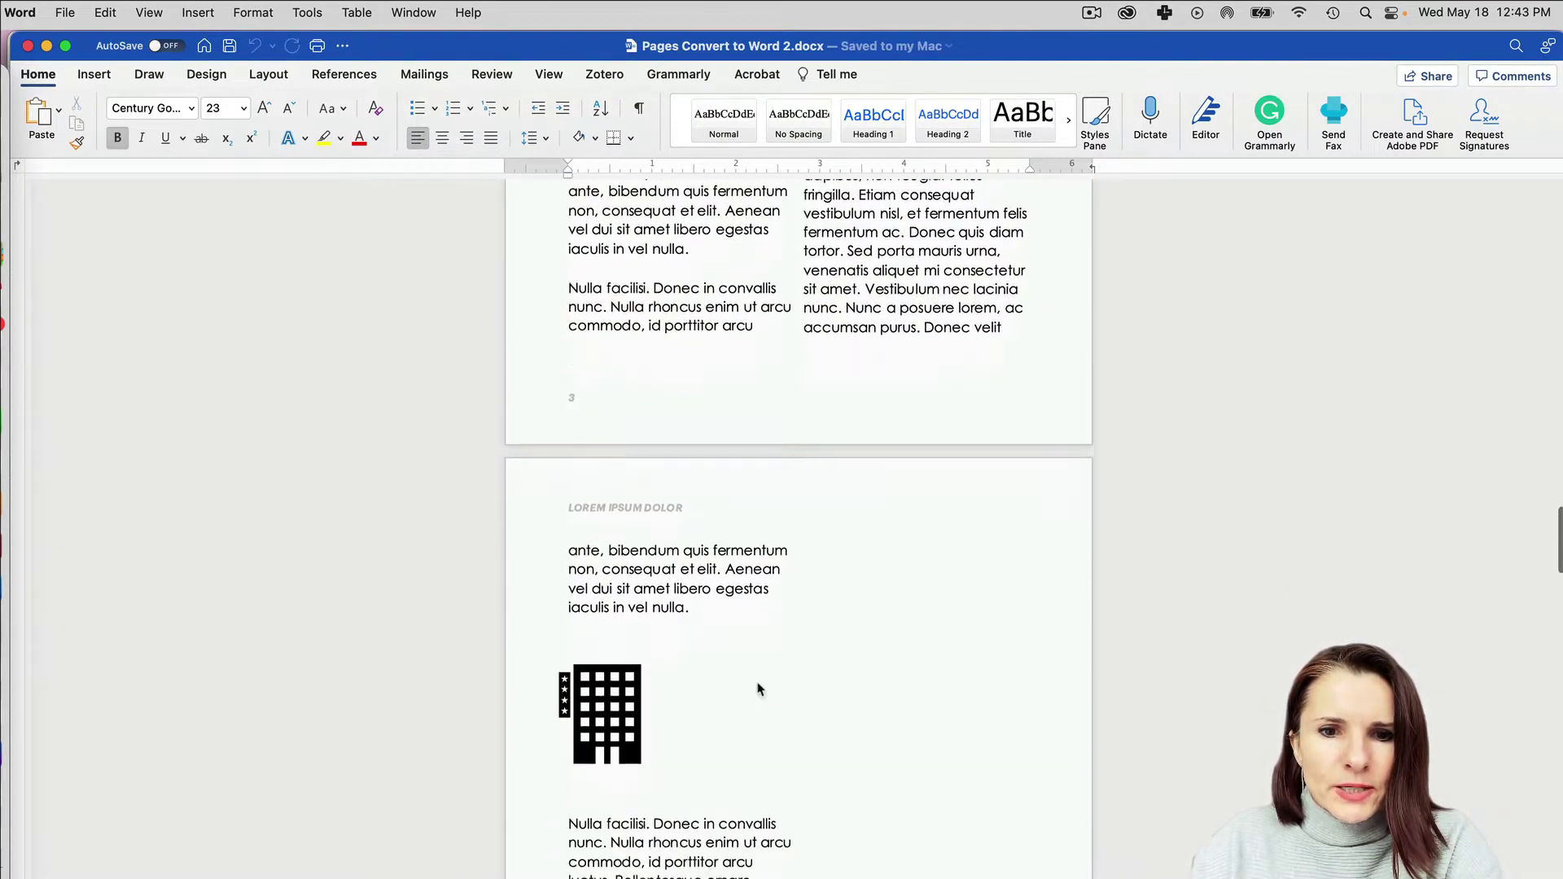
{"action": "scroll", "coordinate": [757, 682], "scroll_direction": "down", "scroll_amount": 20}
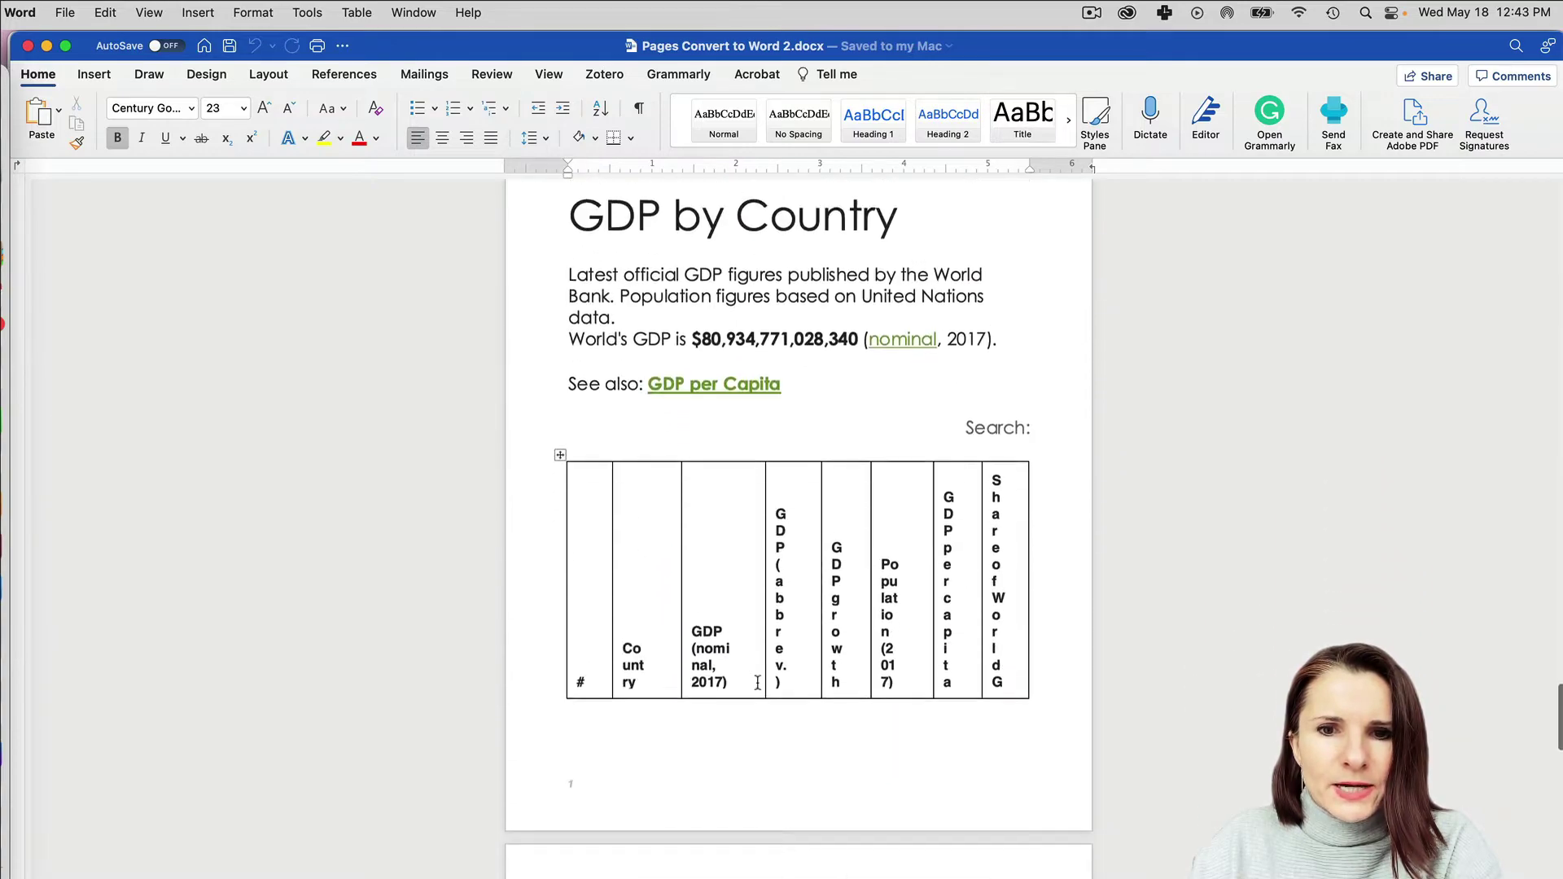
{"action": "scroll", "coordinate": [757, 683], "scroll_direction": "down", "scroll_amount": 5}
{"action": "scroll", "coordinate": [758, 682], "scroll_direction": "up", "scroll_amount": 20}
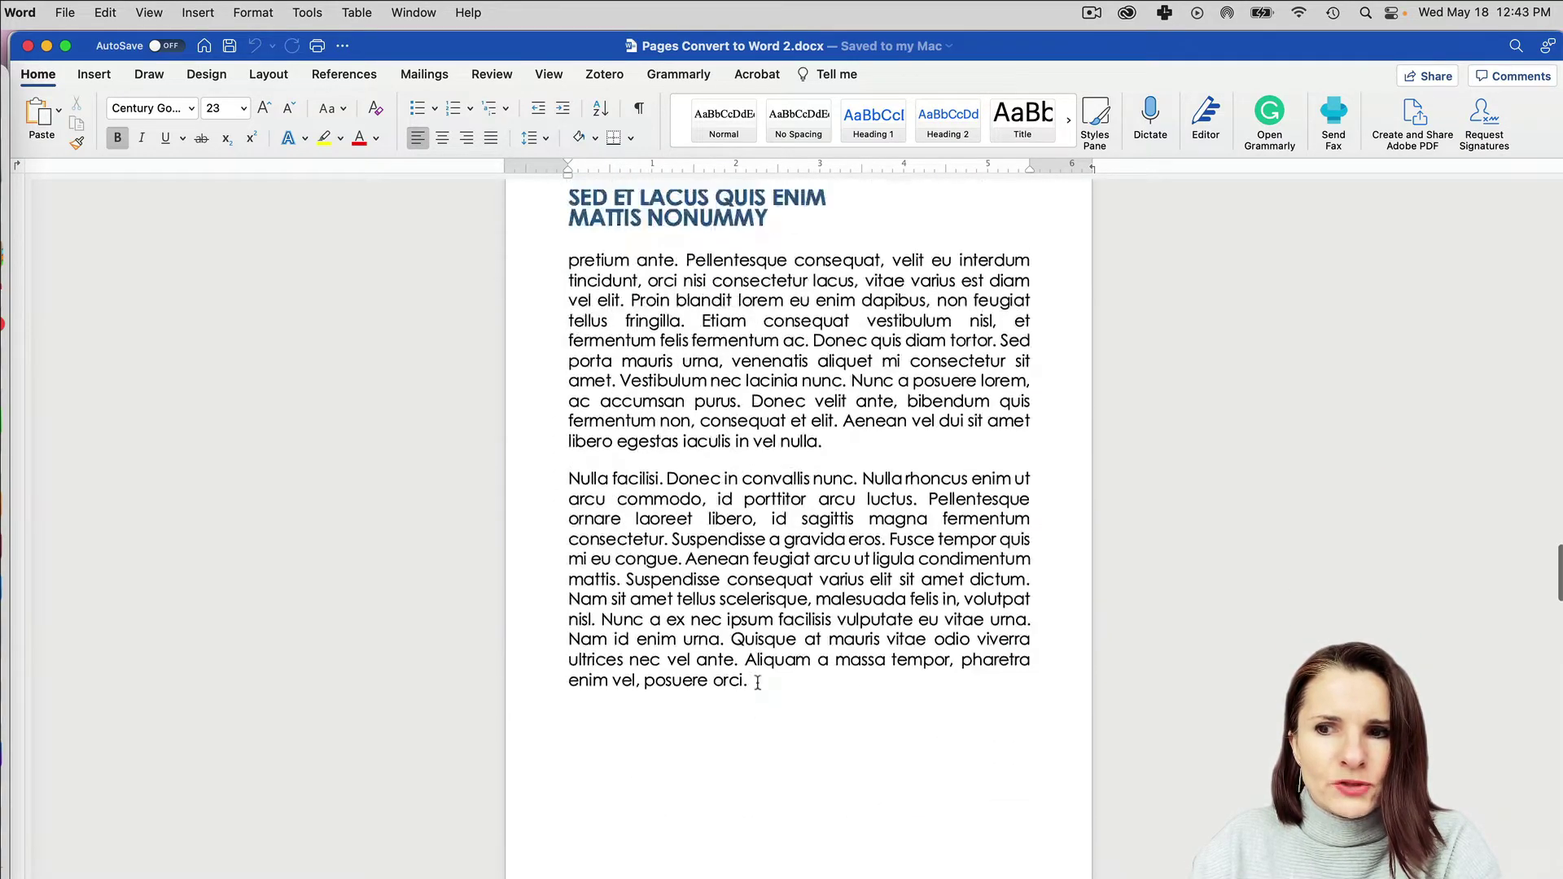
{"action": "left_click", "coordinate": [741, 485]}
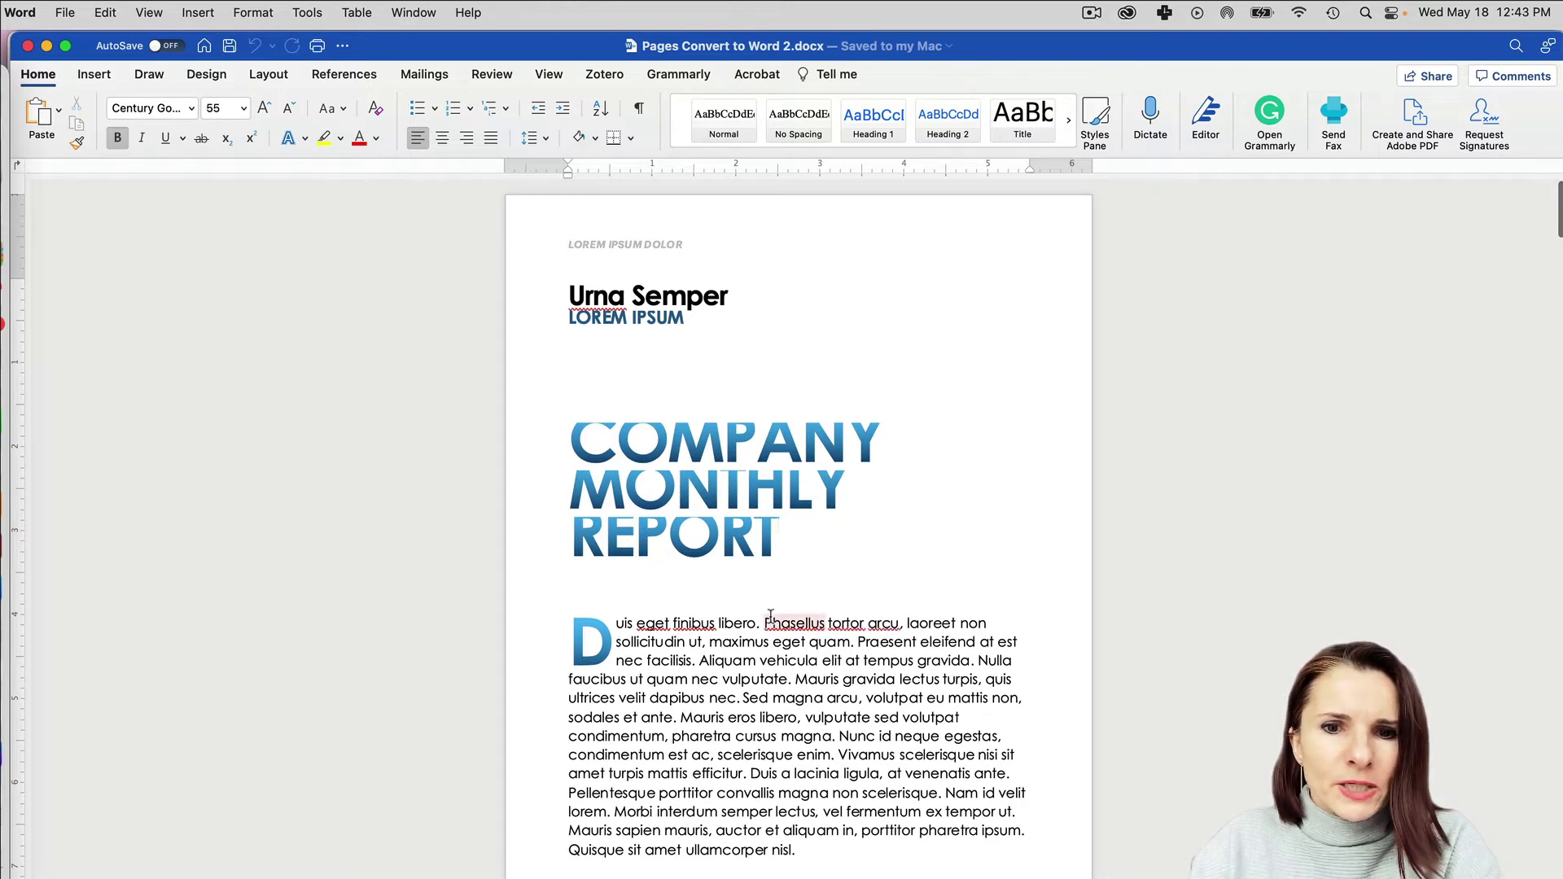
{"action": "left_click", "coordinate": [727, 697]}
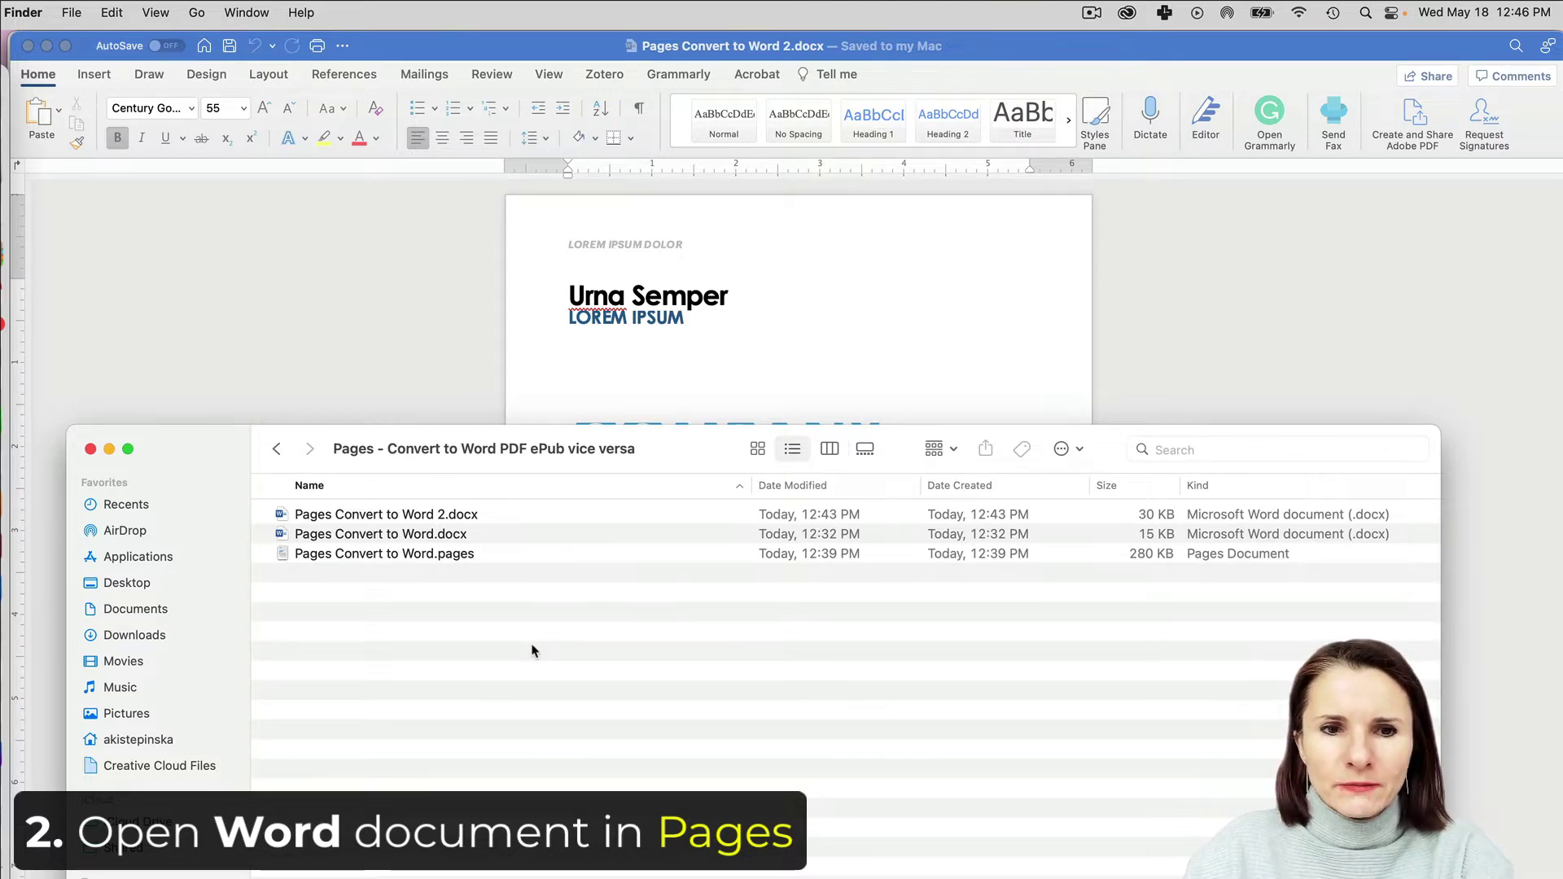
In Word's Save As dialog, view the list of available file formats
{"action": "left_click", "coordinate": [700, 253]}
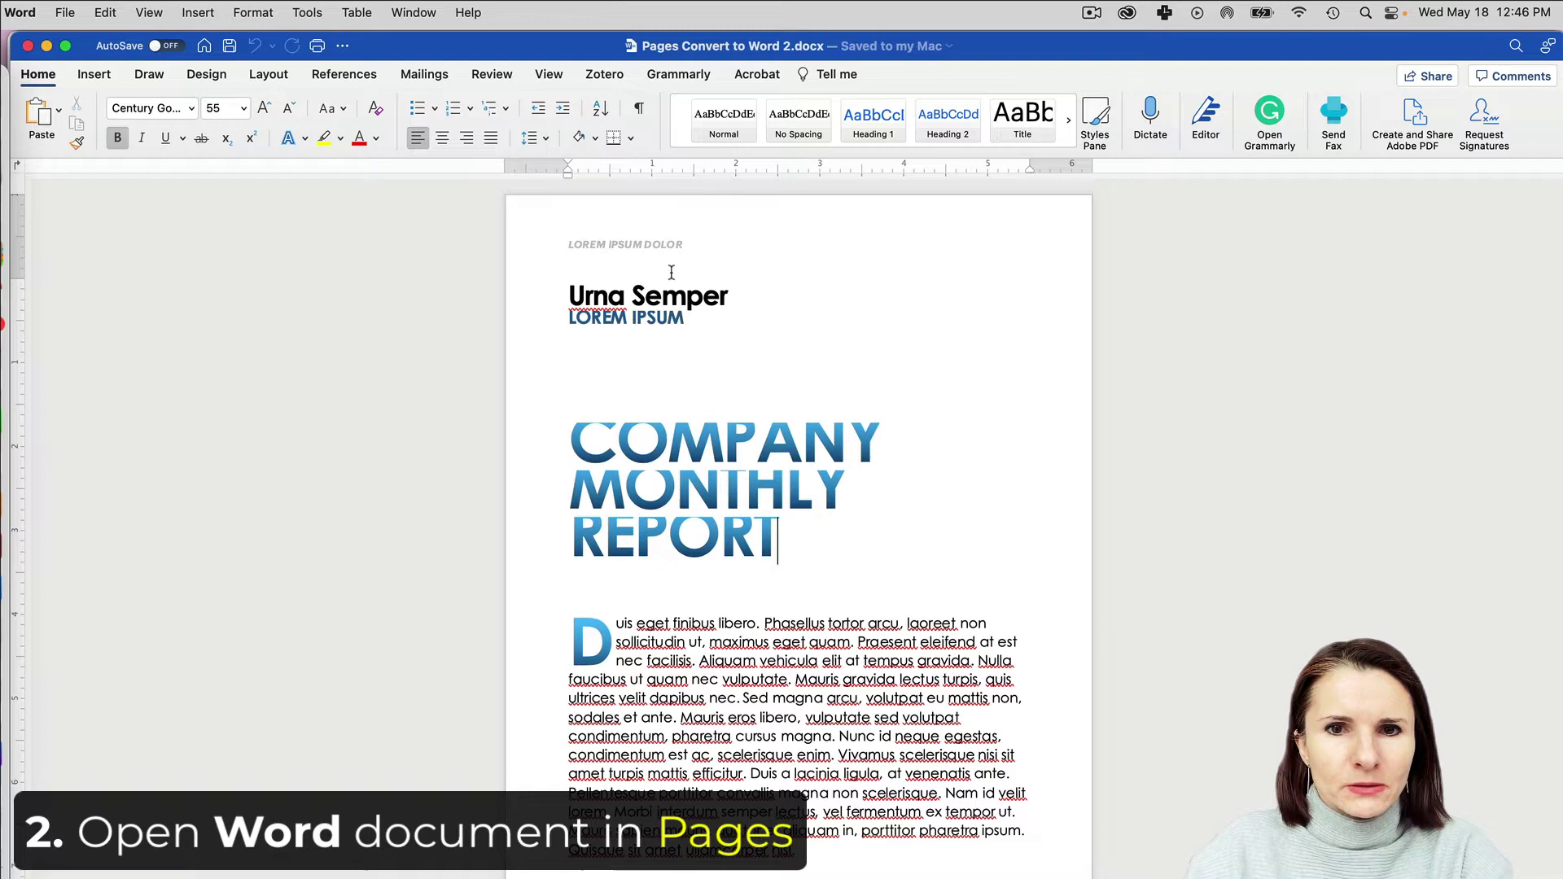
{"action": "left_click", "coordinate": [68, 13]}
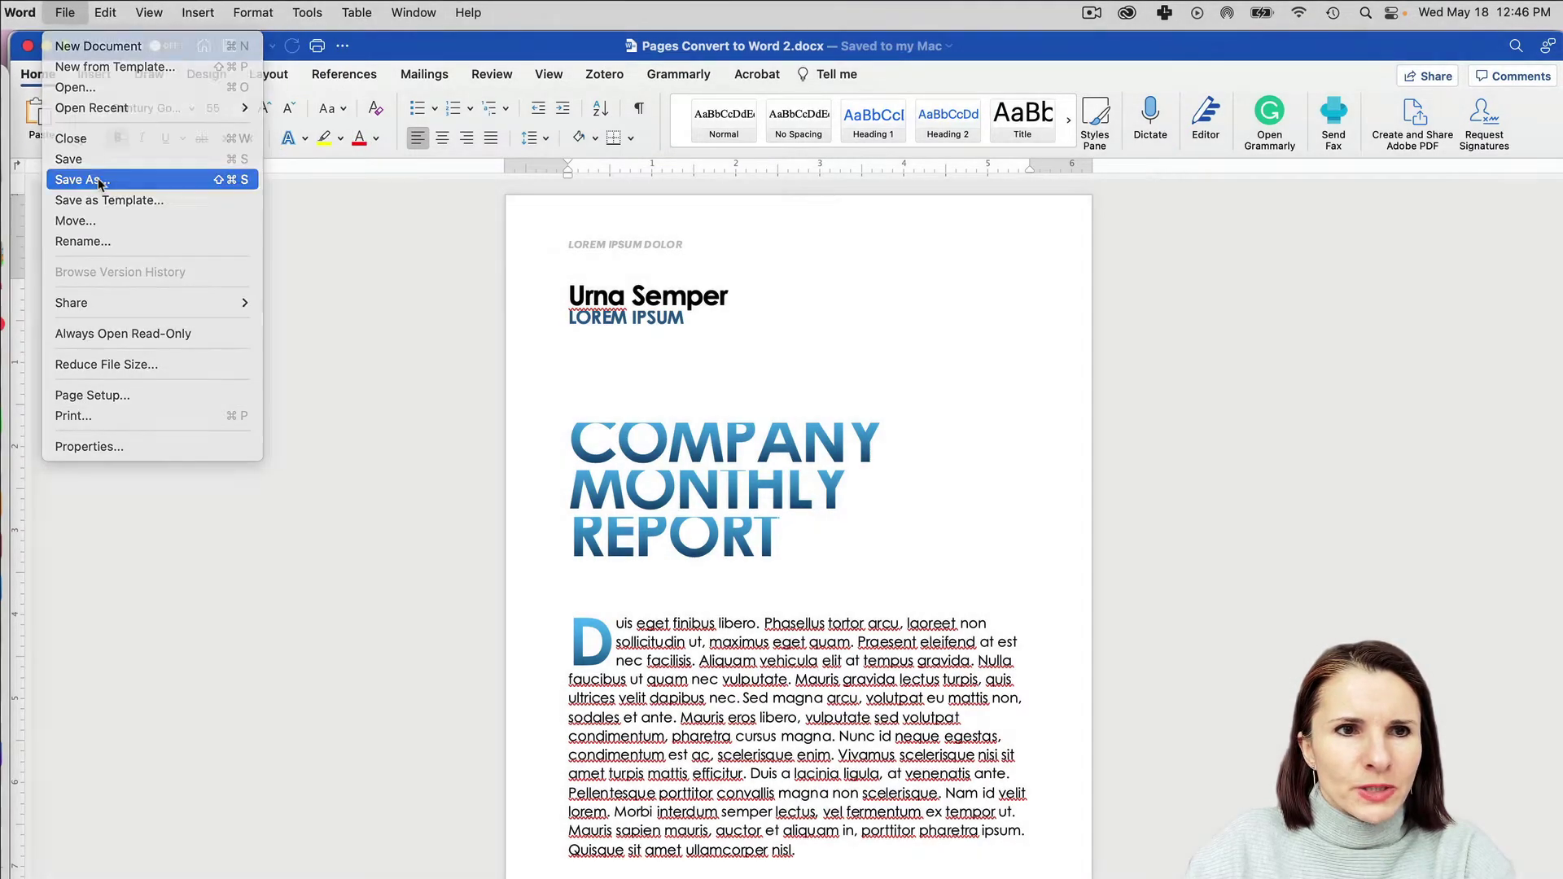
{"action": "left_click", "coordinate": [114, 179]}
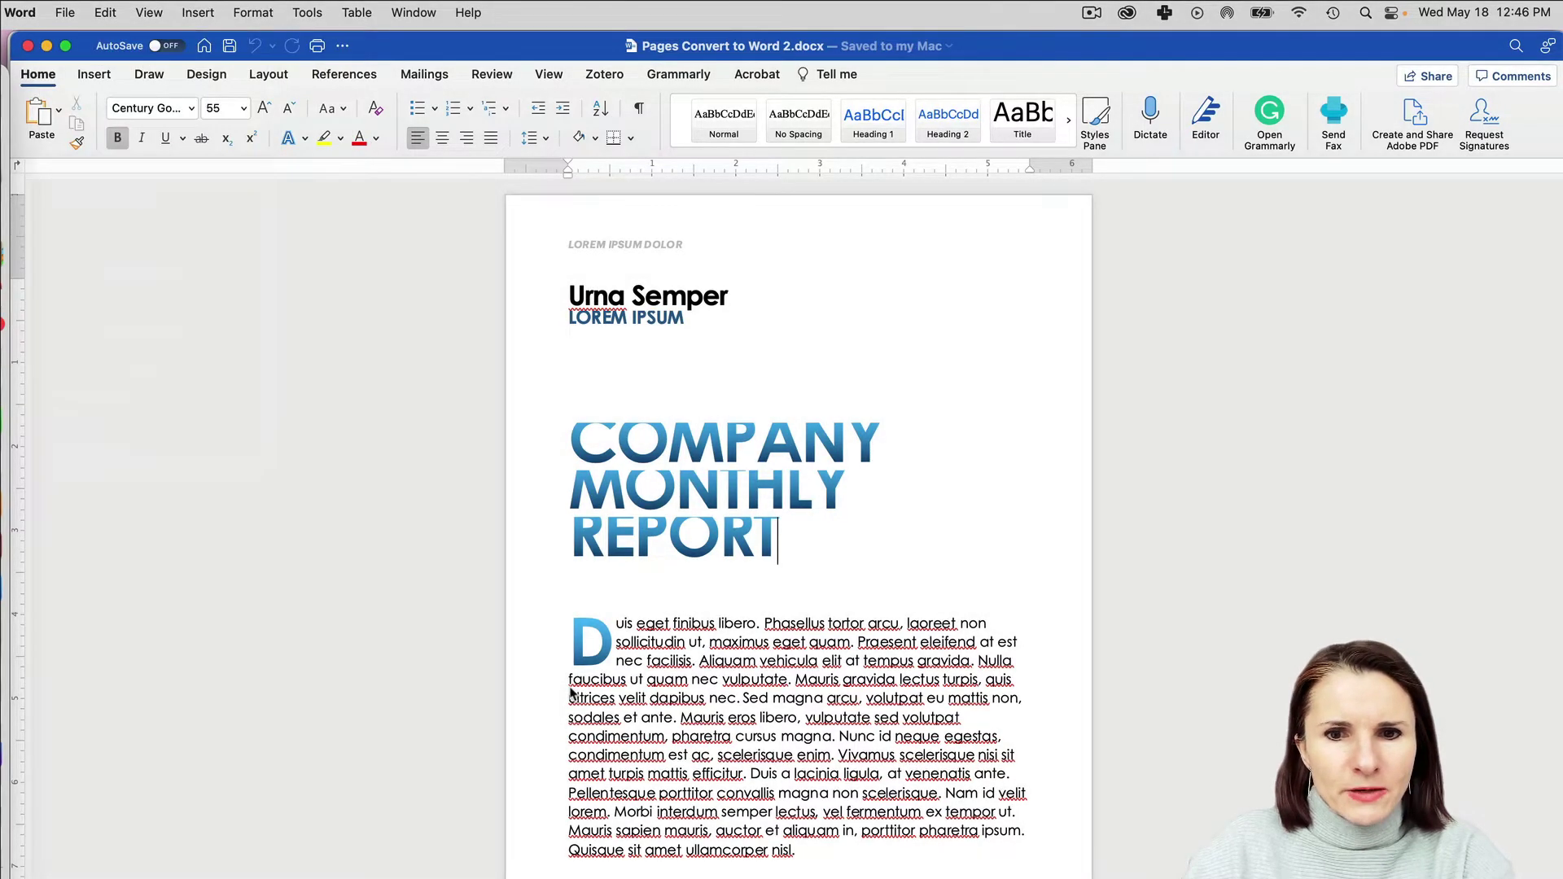
{"action": "left_click", "coordinate": [1111, 849]}
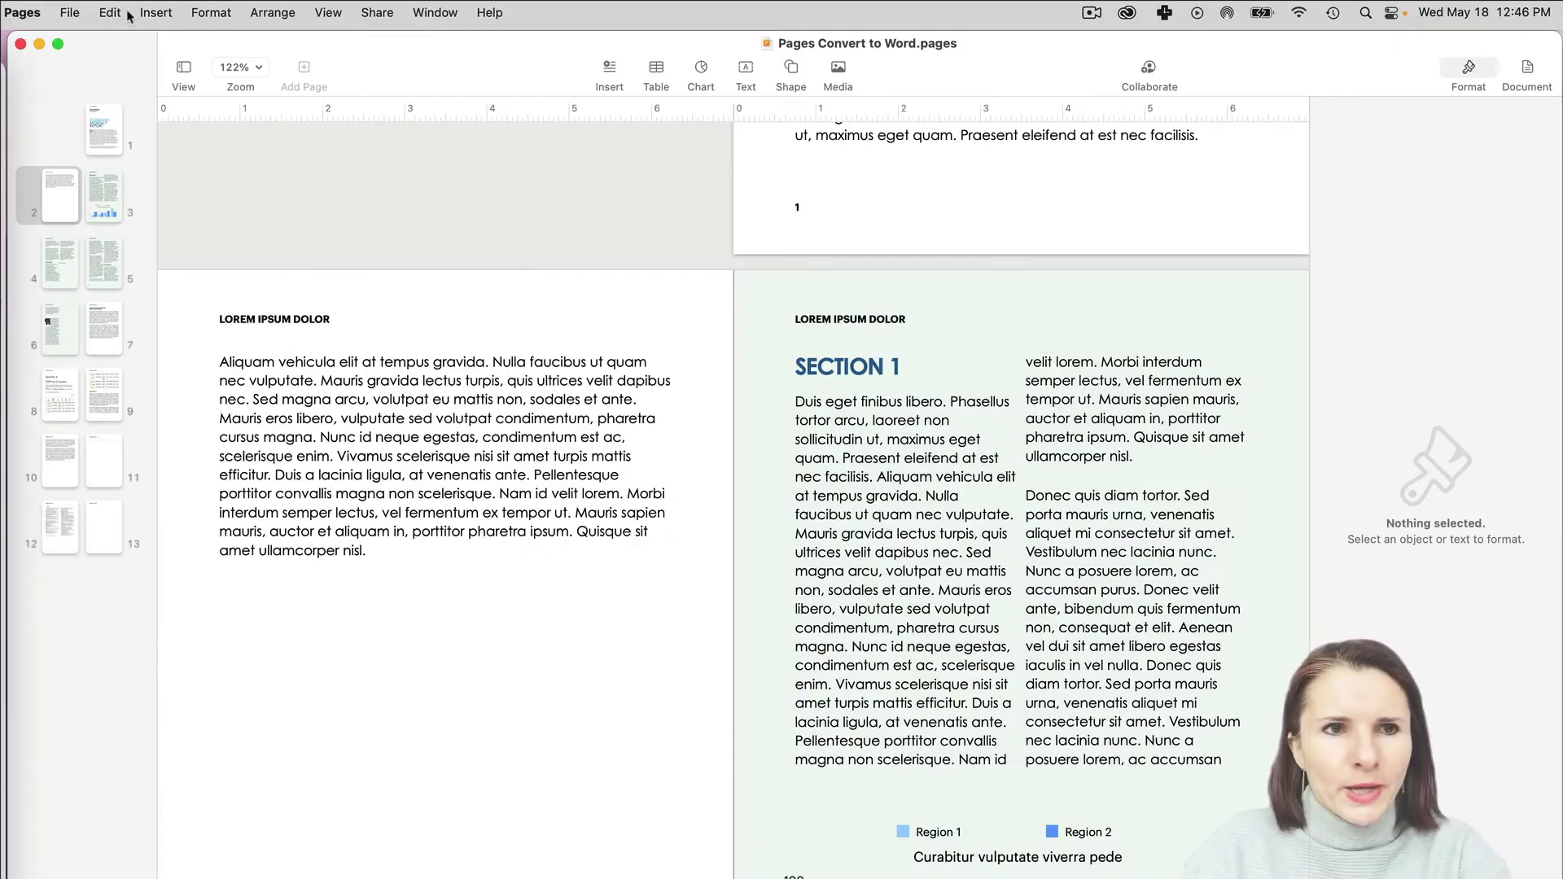
Open Pages Convert to Word.docx in Pages through File > Open
{"action": "left_click", "coordinate": [70, 13]}
{"action": "left_click", "coordinate": [79, 66]}
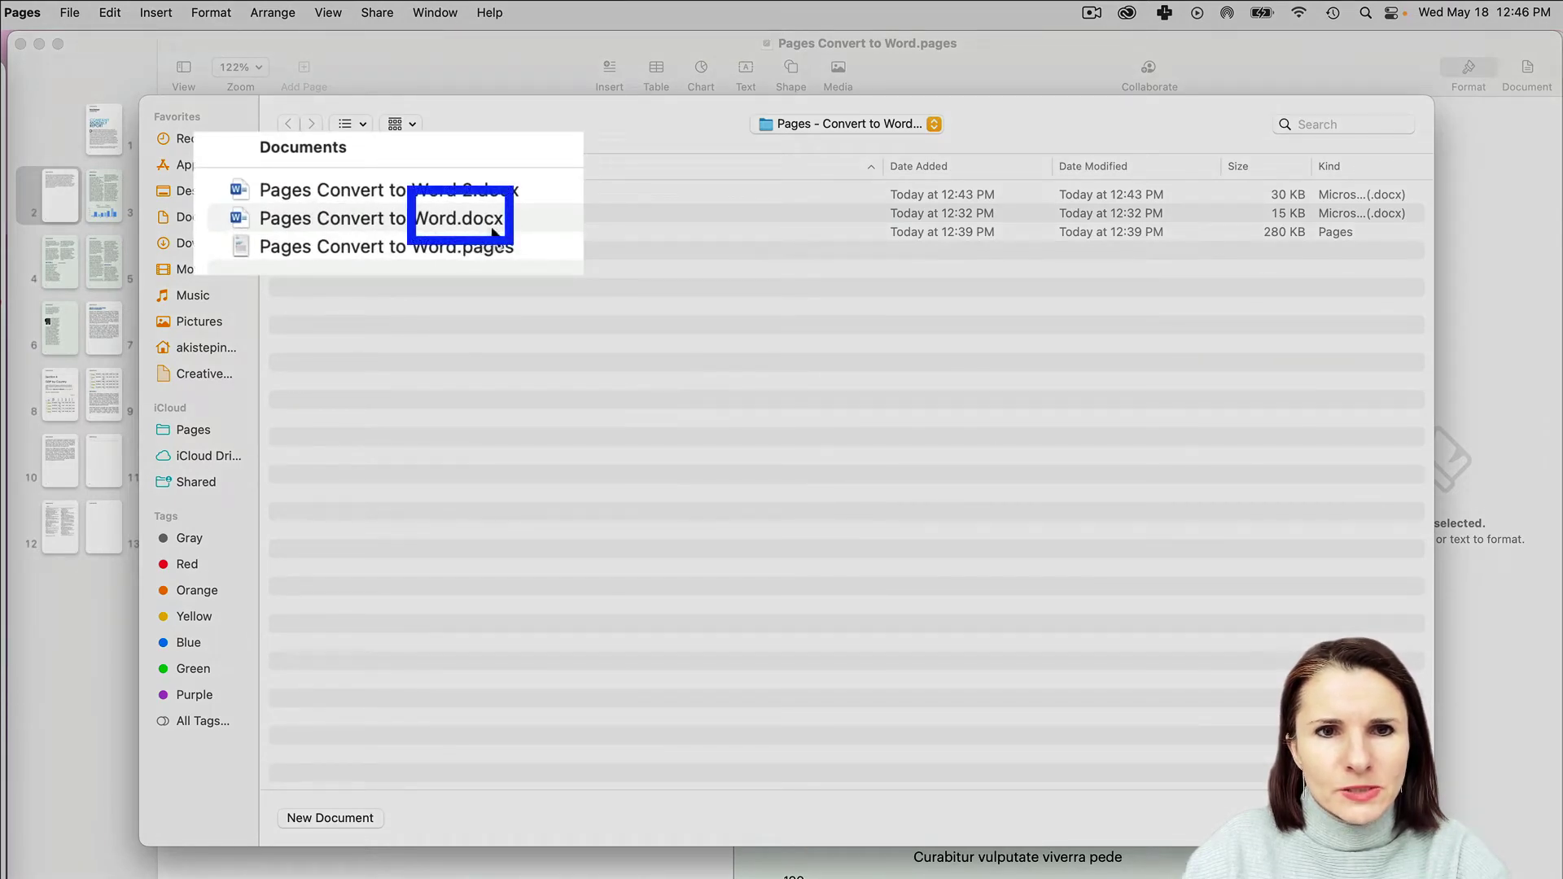
{"action": "double_click", "coordinate": [242, 216]}
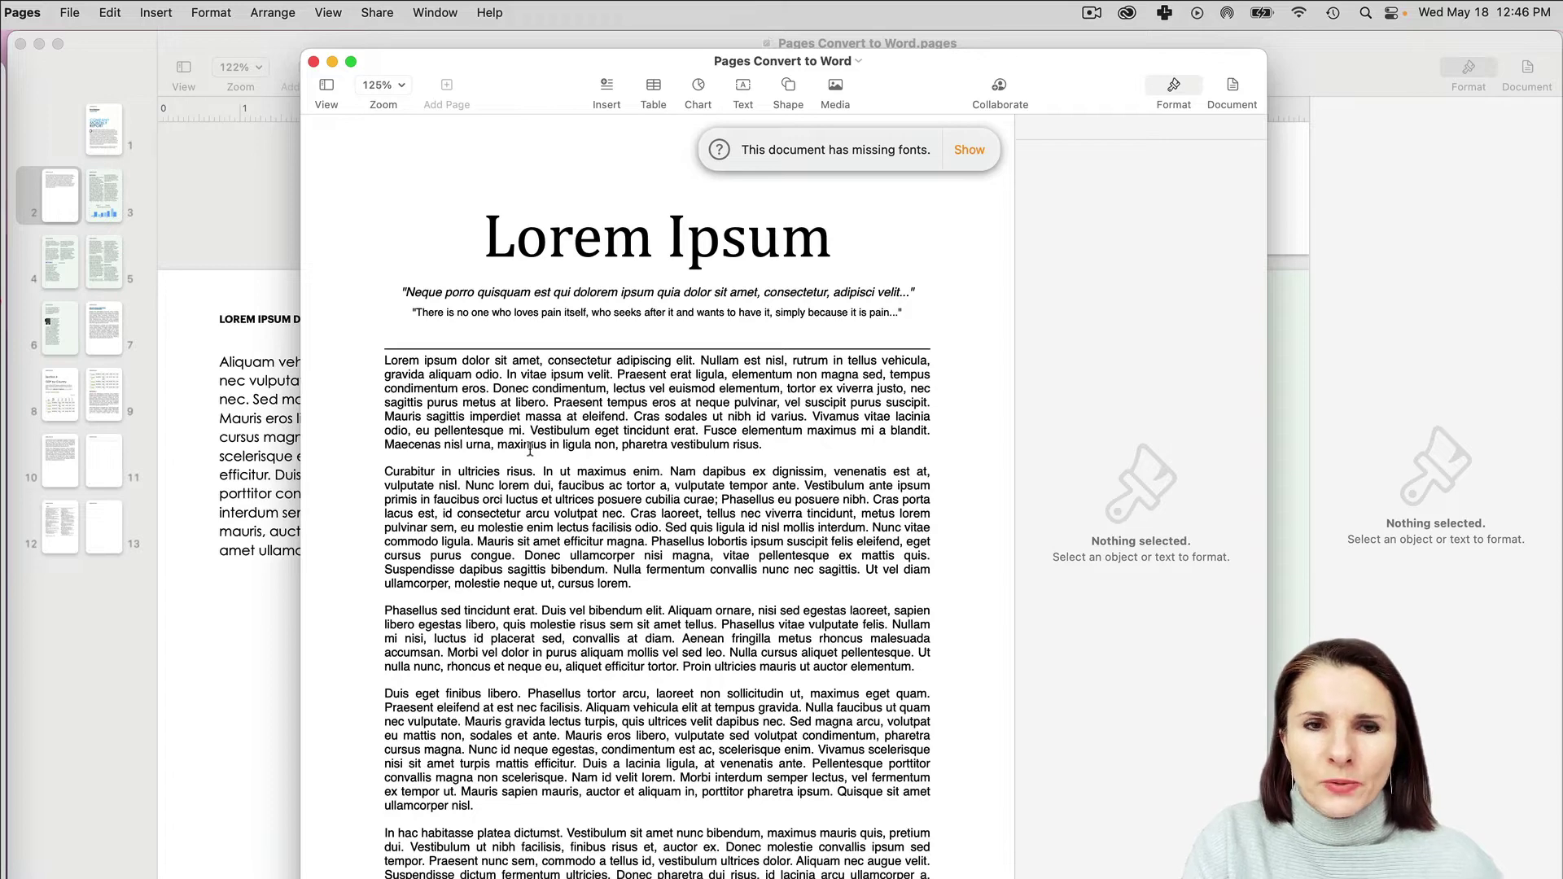
Close the opened .docx window and scroll through the Pages report
{"action": "left_click", "coordinate": [315, 63]}
{"action": "left_click", "coordinate": [641, 437]}
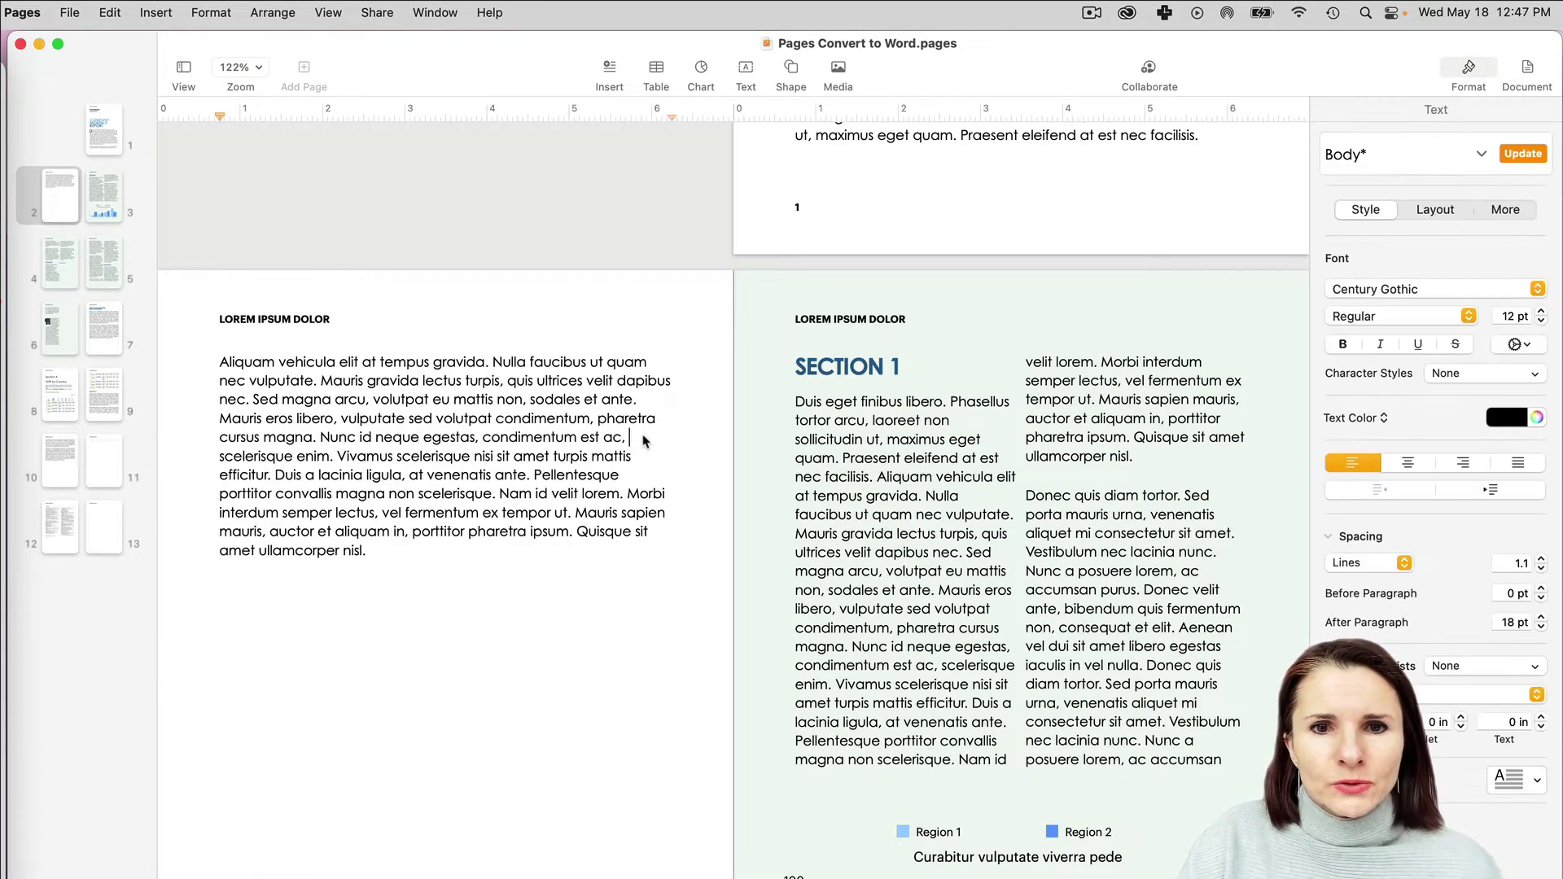
{"action": "scroll", "coordinate": [533, 401], "scroll_direction": "up", "scroll_amount": 5}
{"action": "scroll", "coordinate": [533, 401], "scroll_direction": "down", "scroll_amount": 6}
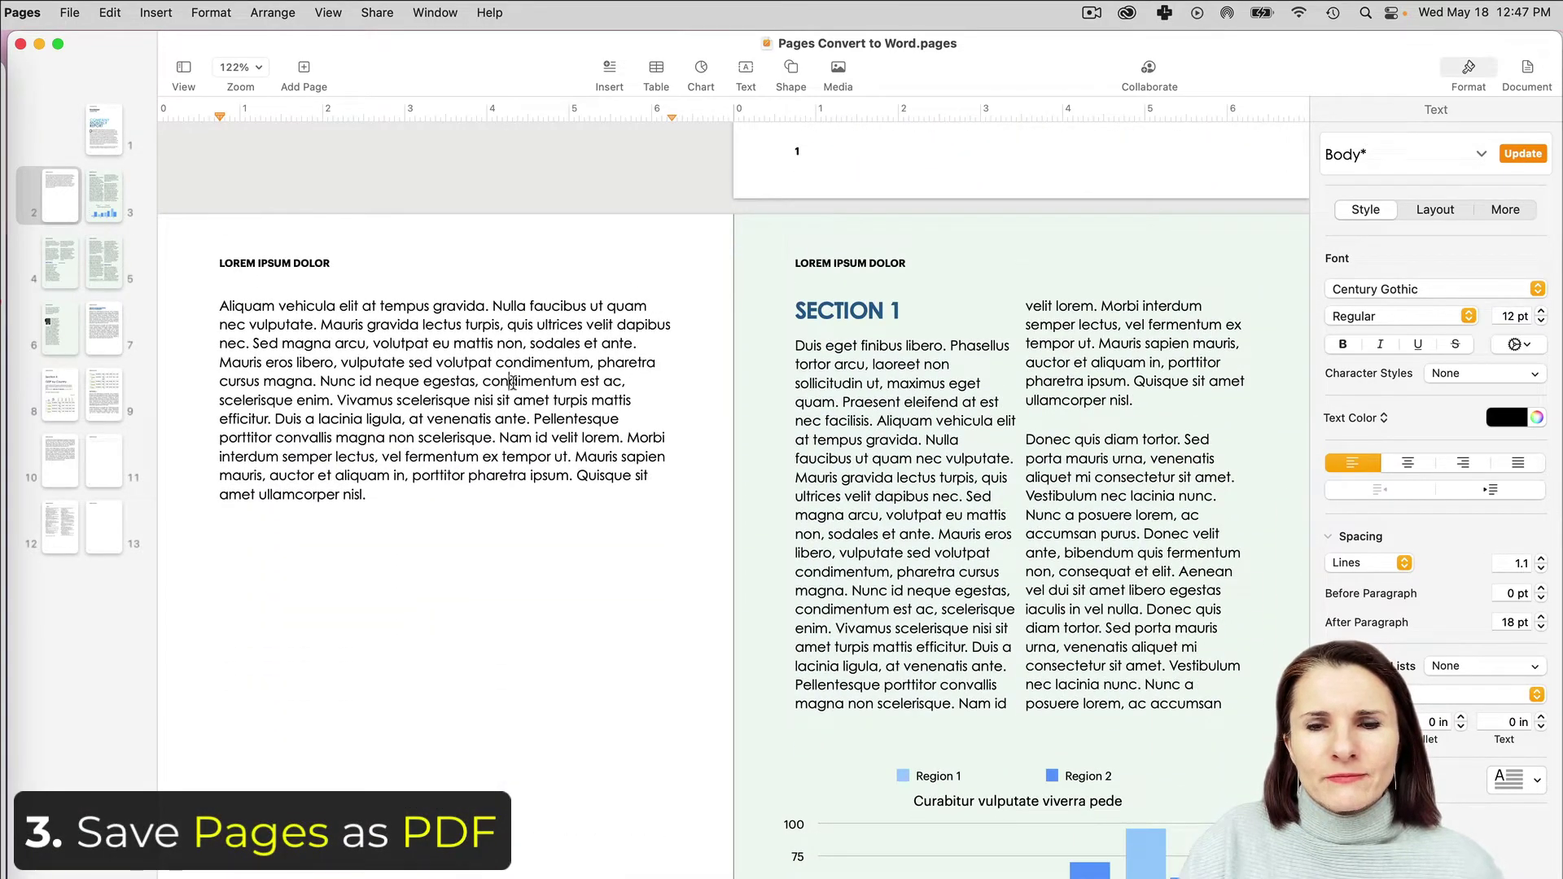
{"action": "scroll", "coordinate": [512, 382], "scroll_direction": "up", "scroll_amount": 3}
{"action": "scroll", "coordinate": [512, 383], "scroll_direction": "down", "scroll_amount": 4}
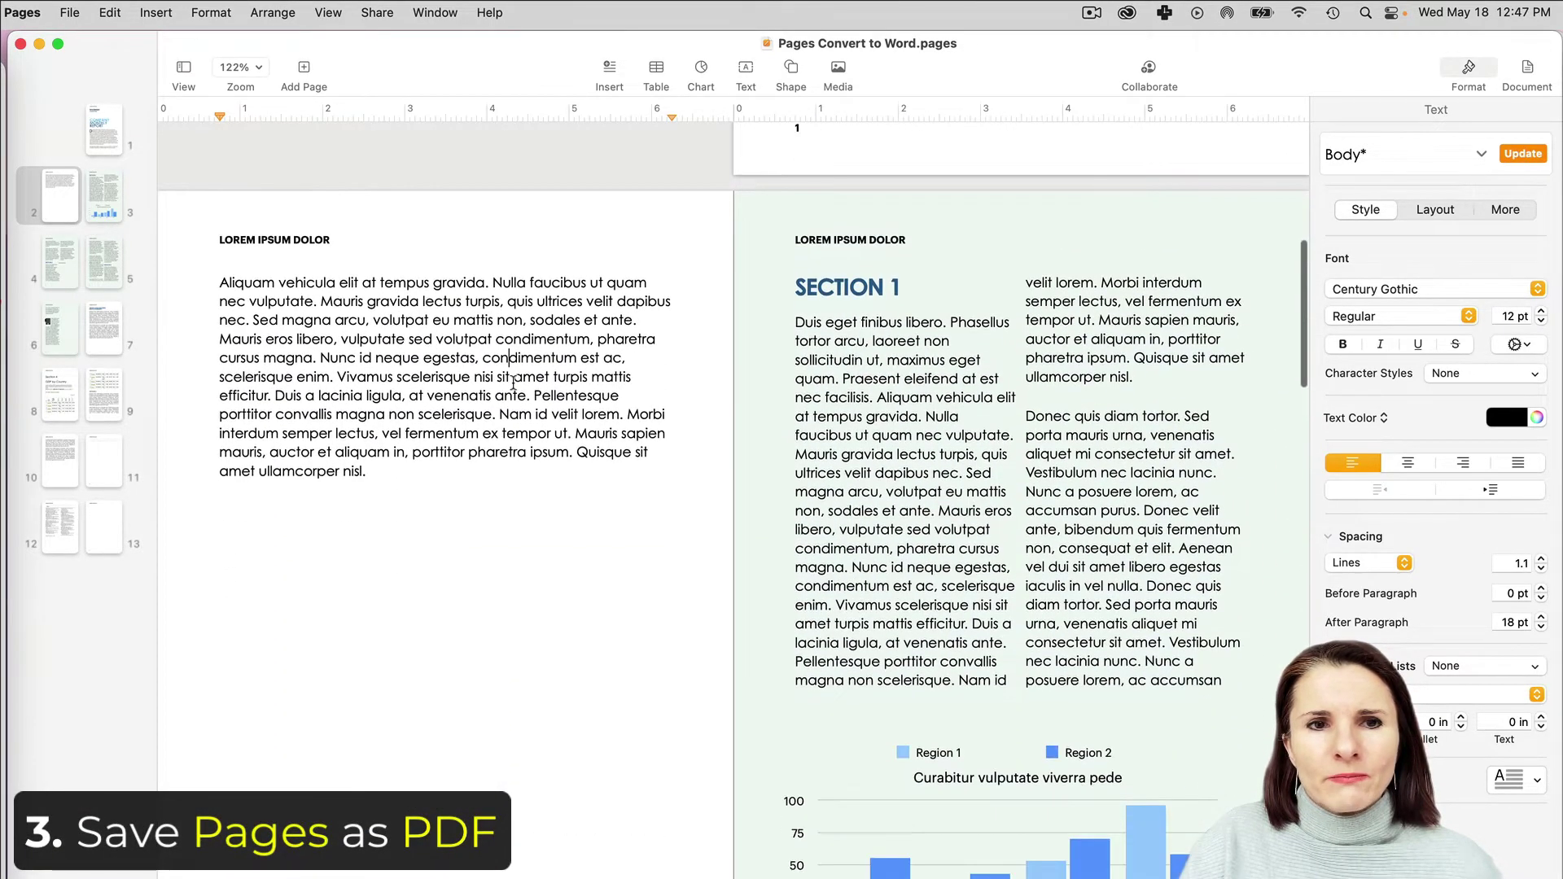
Export the report as Pages Convert to Word.pdf with Best image quality
{"action": "left_click", "coordinate": [78, 10]}
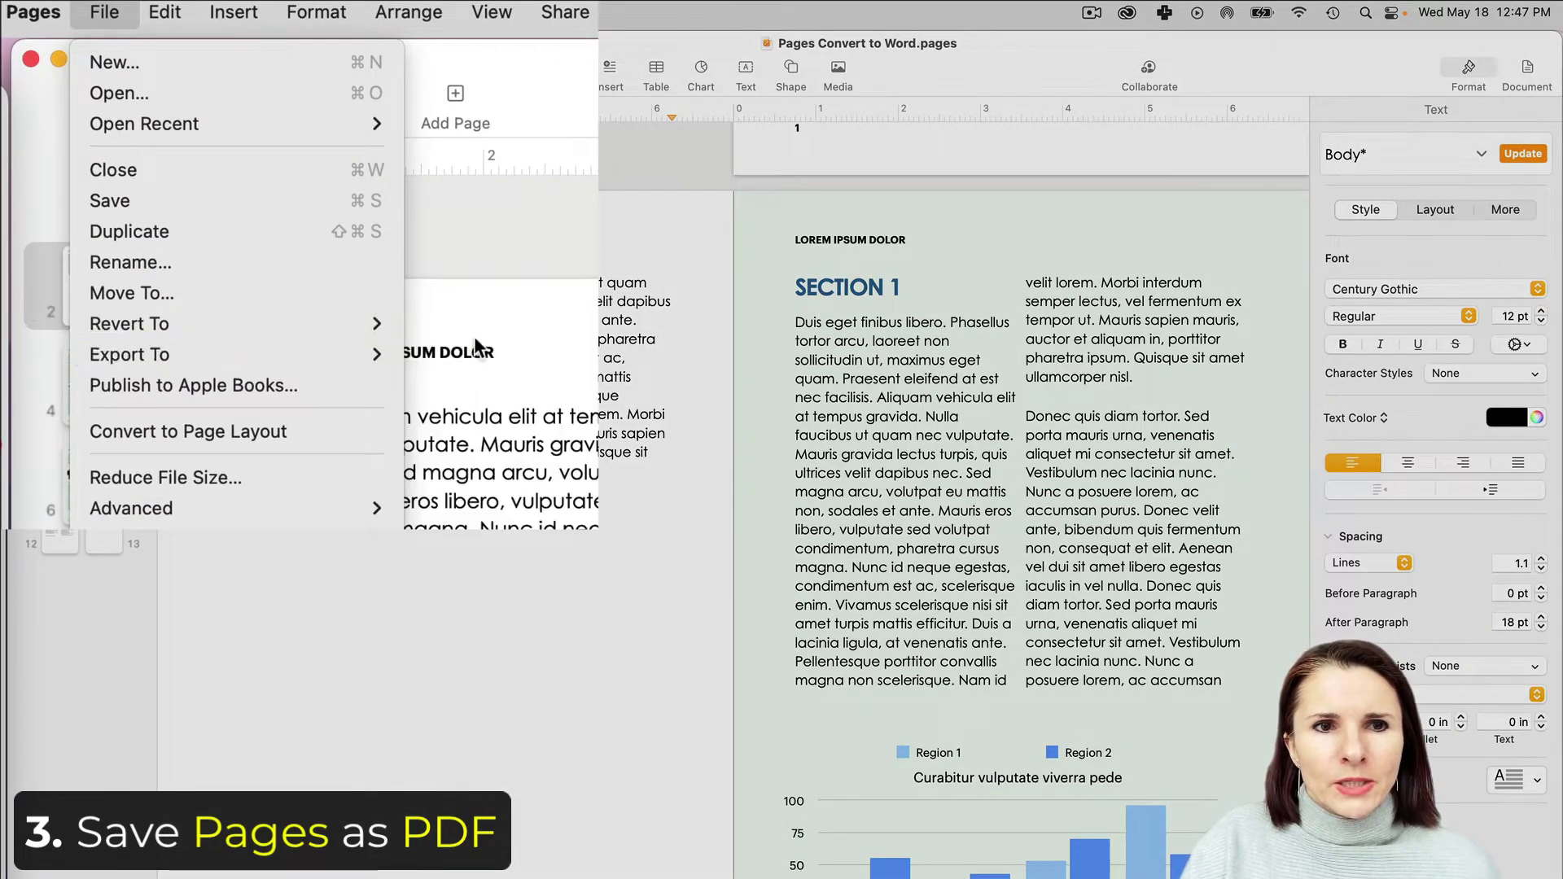
{"action": "mouse_move", "coordinate": [342, 353]}
{"action": "left_click", "coordinate": [457, 359]}
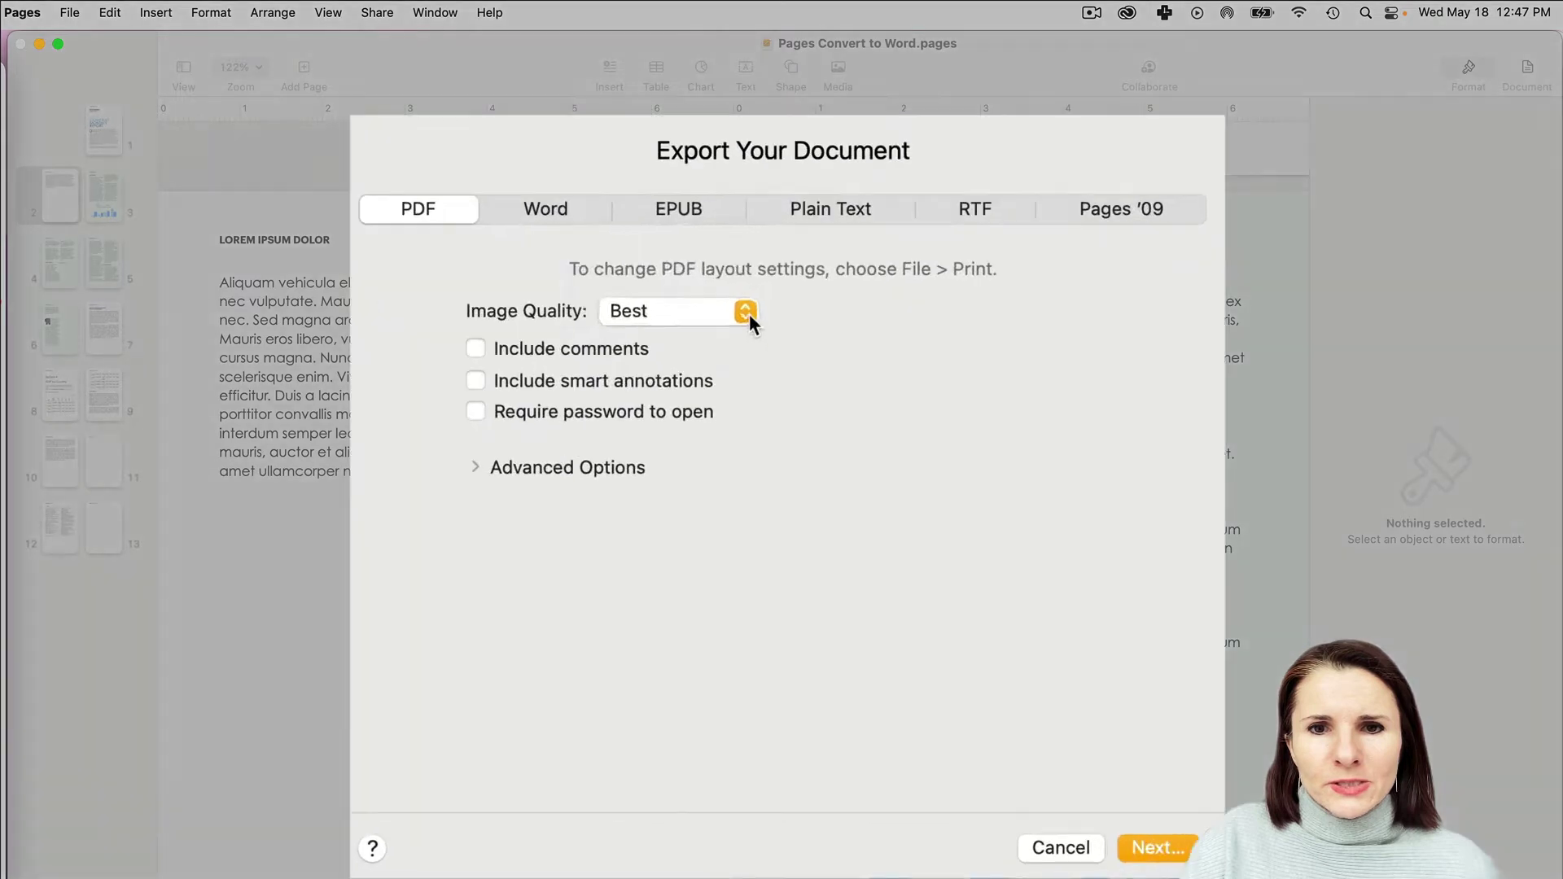
{"action": "left_click", "coordinate": [759, 403]}
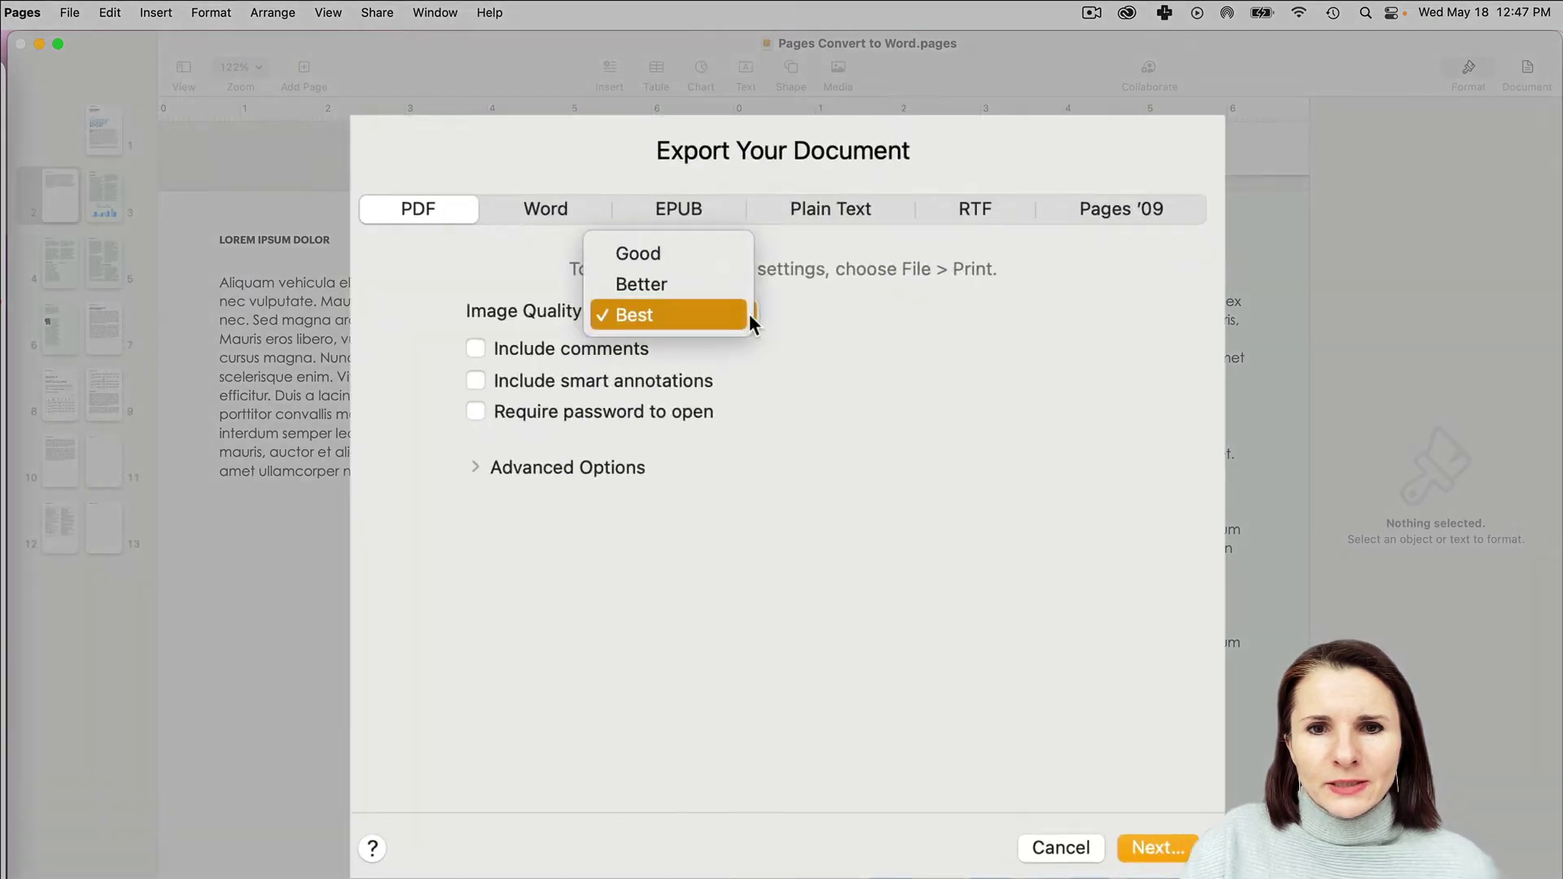
{"action": "left_click", "coordinate": [798, 320]}
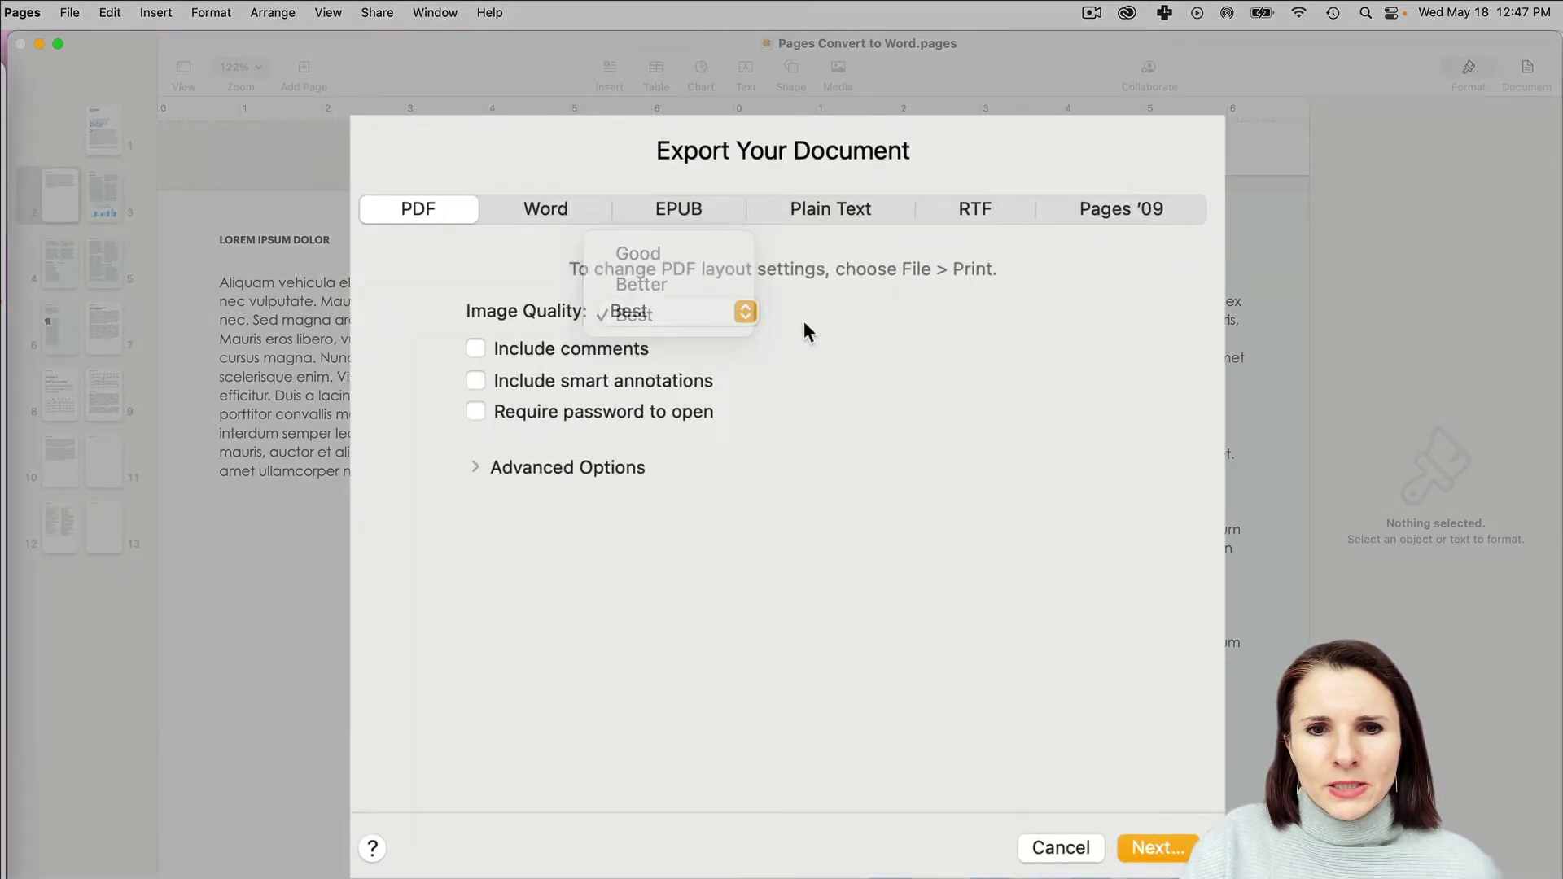
{"action": "left_click", "coordinate": [473, 467]}
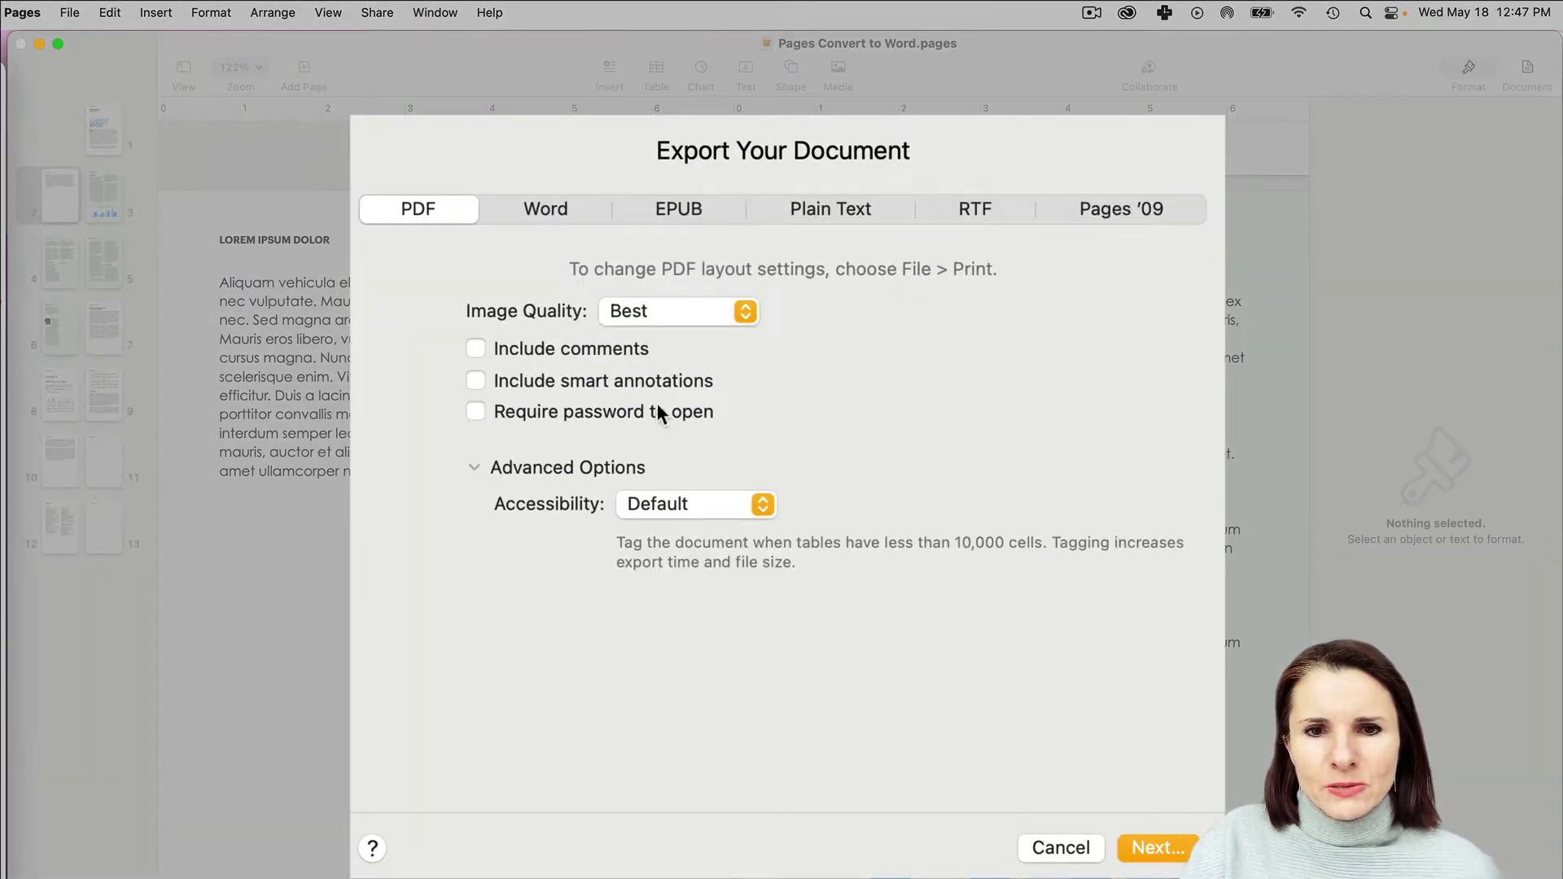
{"action": "left_click", "coordinate": [1163, 855]}
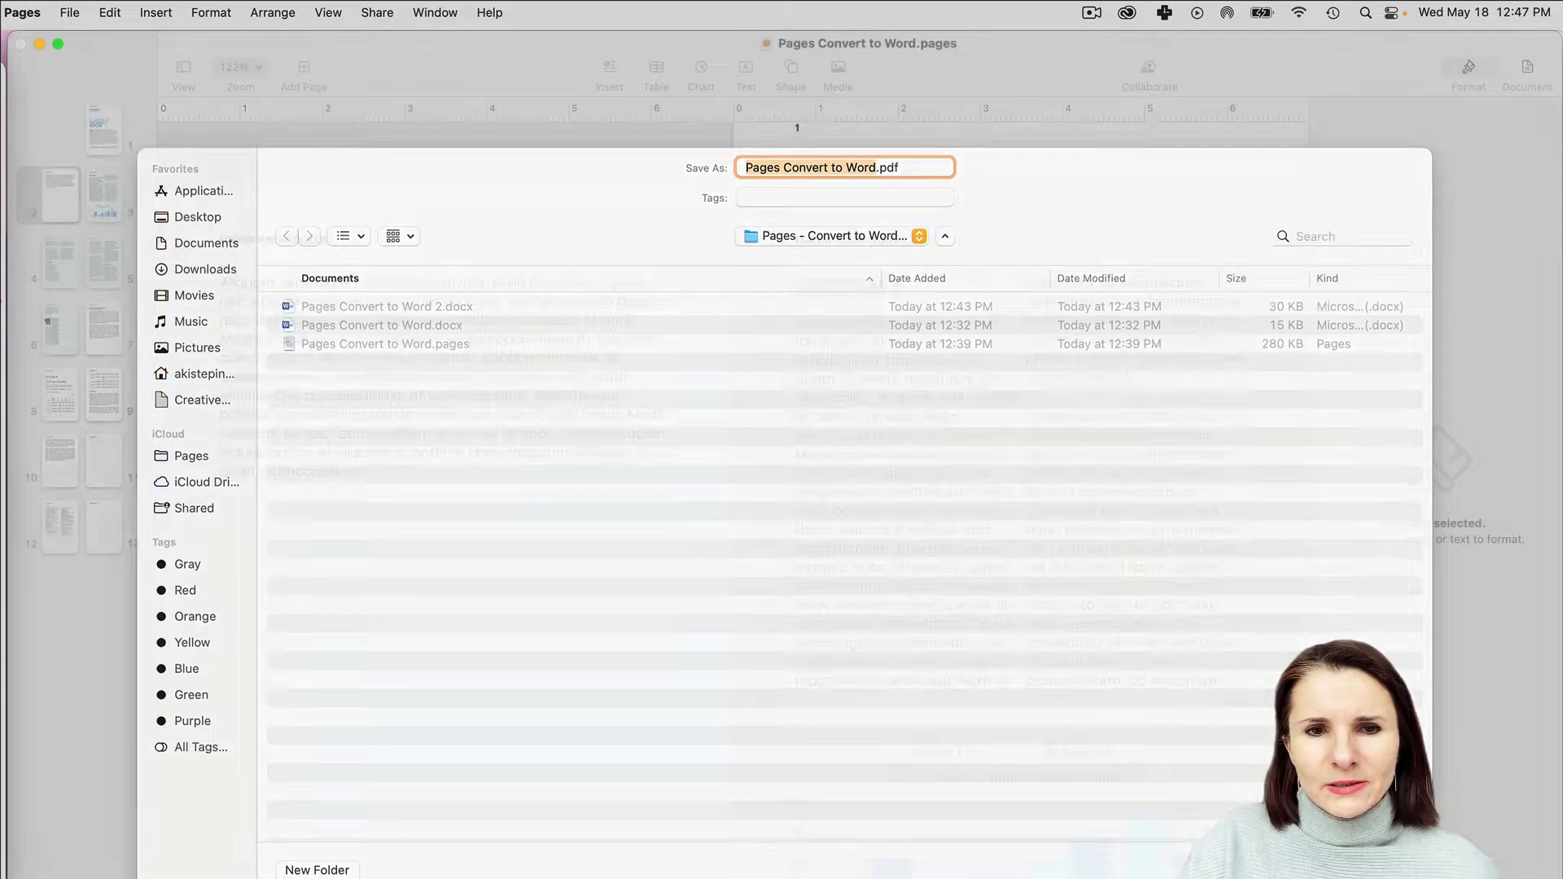
{"action": "key", "text": "Return"}
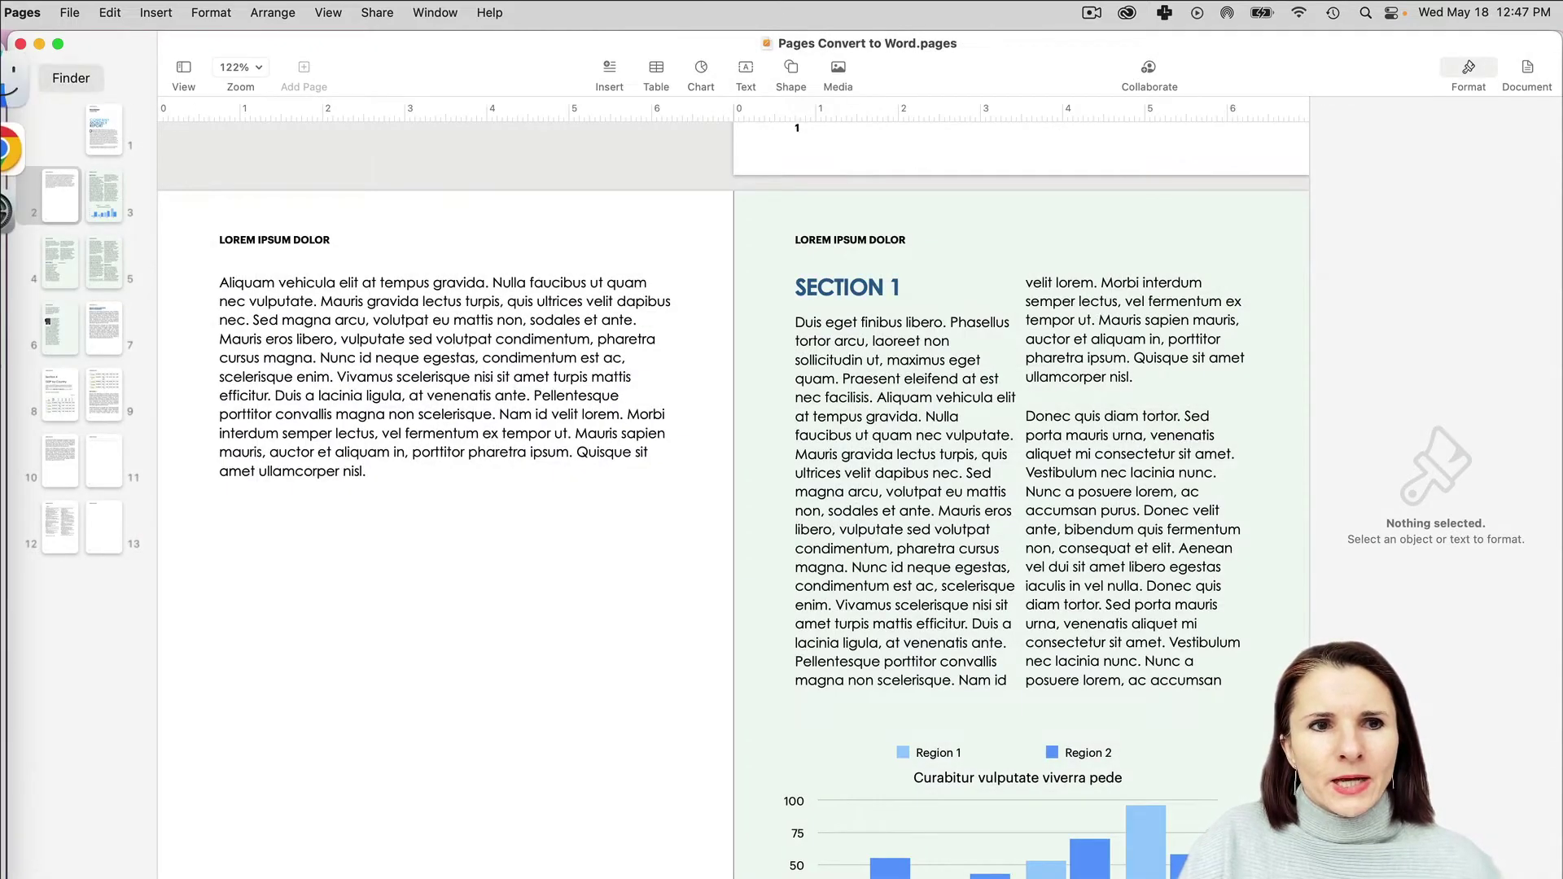
Open Pages Convert to Word.pdf in Acrobat and zoom out to review its pages
{"action": "left_click", "coordinate": [13, 151]}
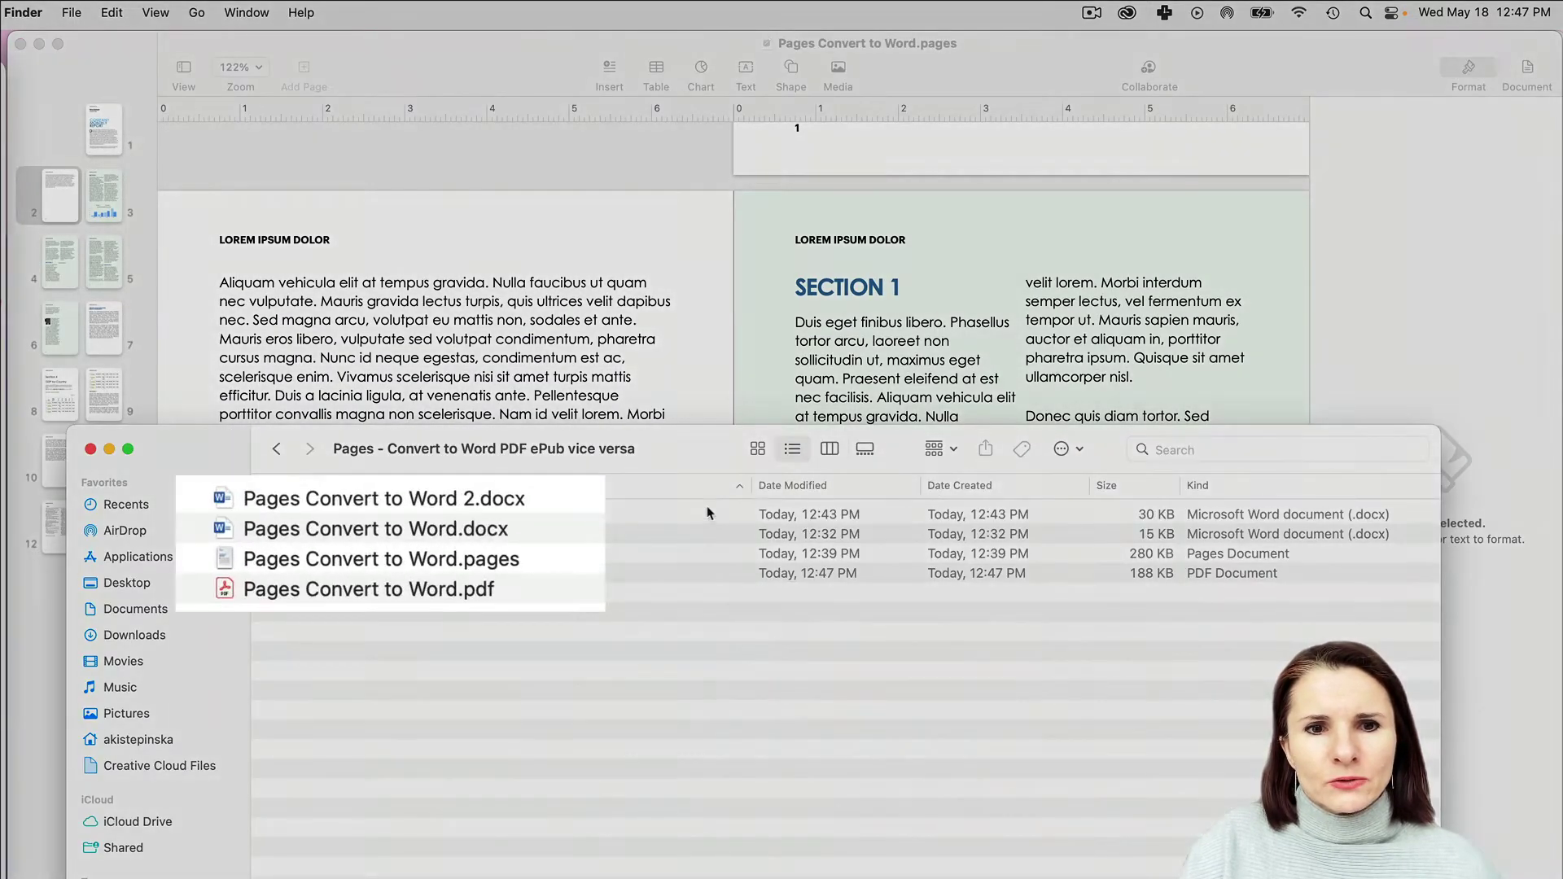
{"action": "left_click", "coordinate": [230, 585]}
{"action": "double_click", "coordinate": [231, 585]}
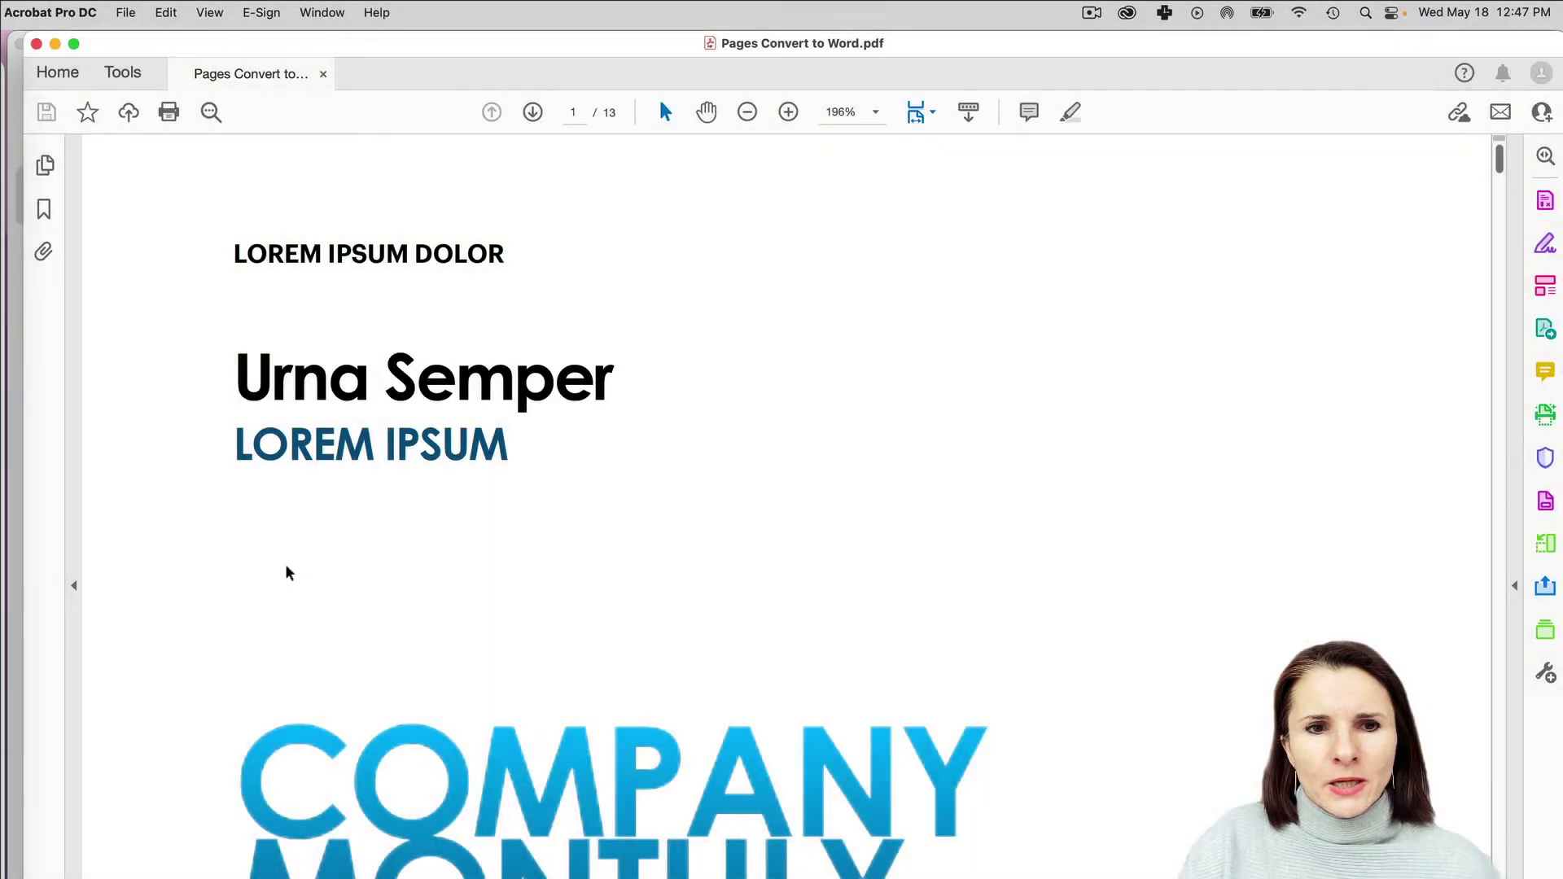
{"action": "scroll", "coordinate": [668, 453], "scroll_direction": "down", "scroll_amount": 10}
{"action": "scroll", "coordinate": [665, 450], "scroll_direction": "down", "scroll_amount": 10}
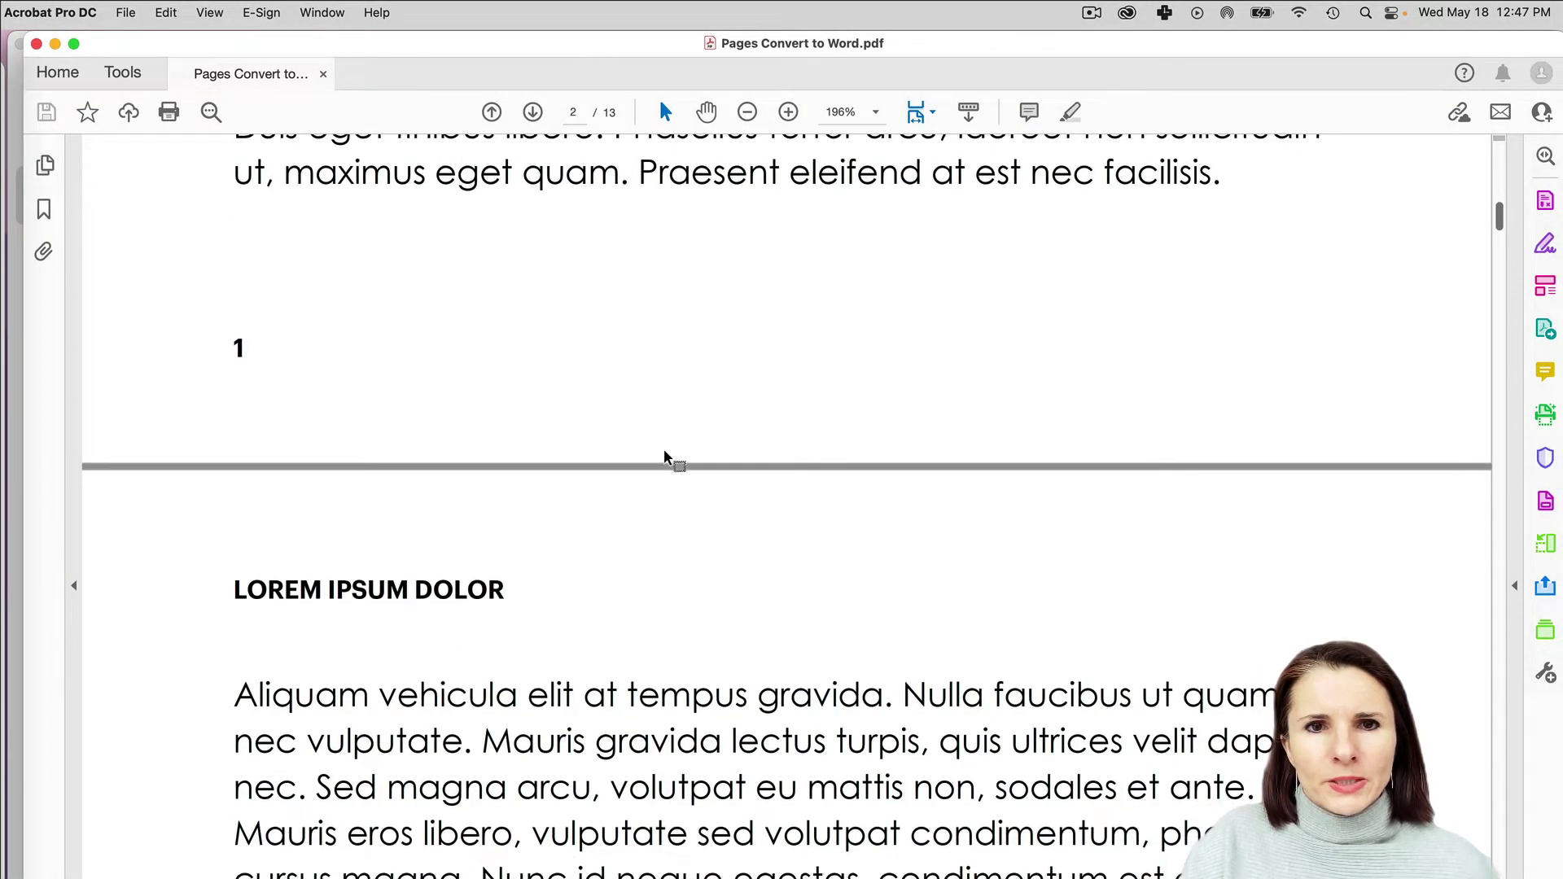
{"action": "left_click", "coordinate": [748, 111]}
{"action": "left_click", "coordinate": [748, 111]}
{"action": "left_click", "coordinate": [748, 112]}
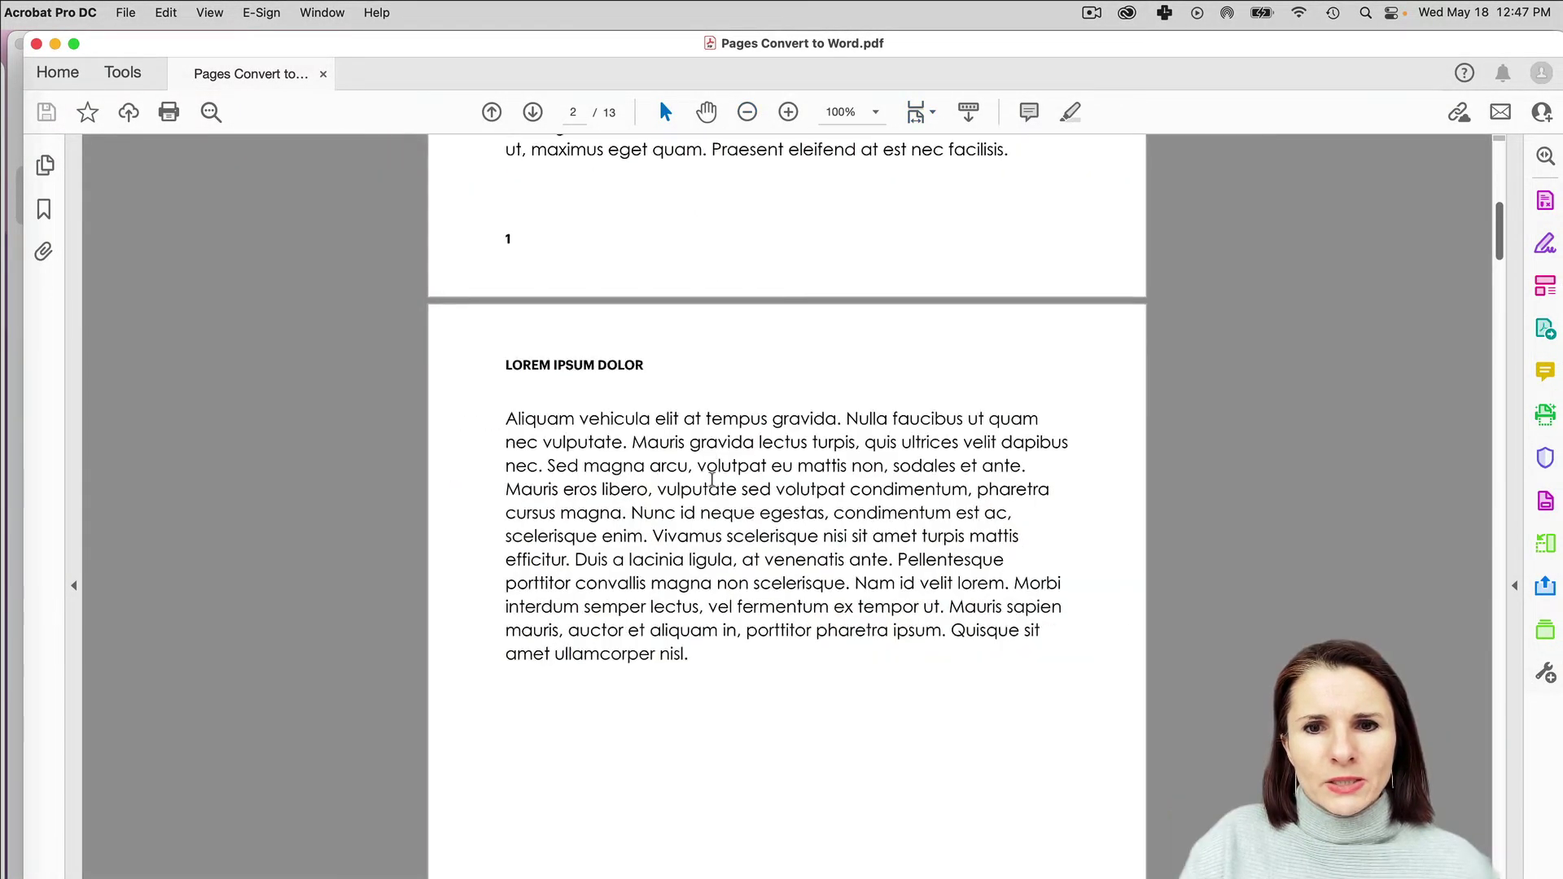
{"action": "scroll", "coordinate": [711, 486], "scroll_direction": "down", "scroll_amount": 15}
{"action": "scroll", "coordinate": [711, 486], "scroll_direction": "down", "scroll_amount": 3}
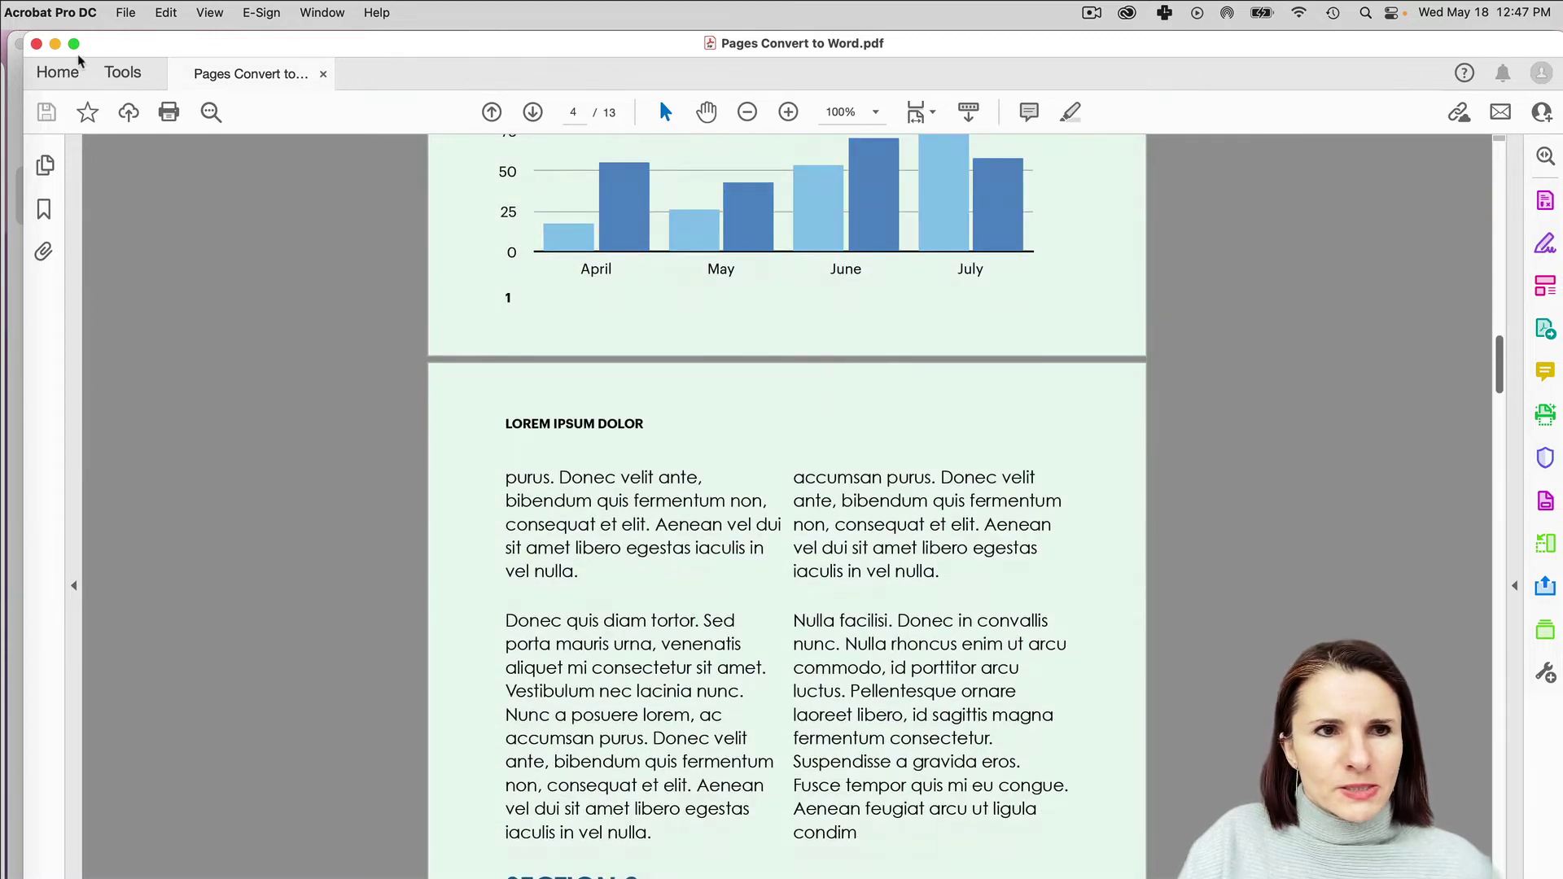
Minimize Acrobat and bring the Pages document back in front
{"action": "left_click", "coordinate": [54, 43]}
{"action": "left_click", "coordinate": [472, 376]}
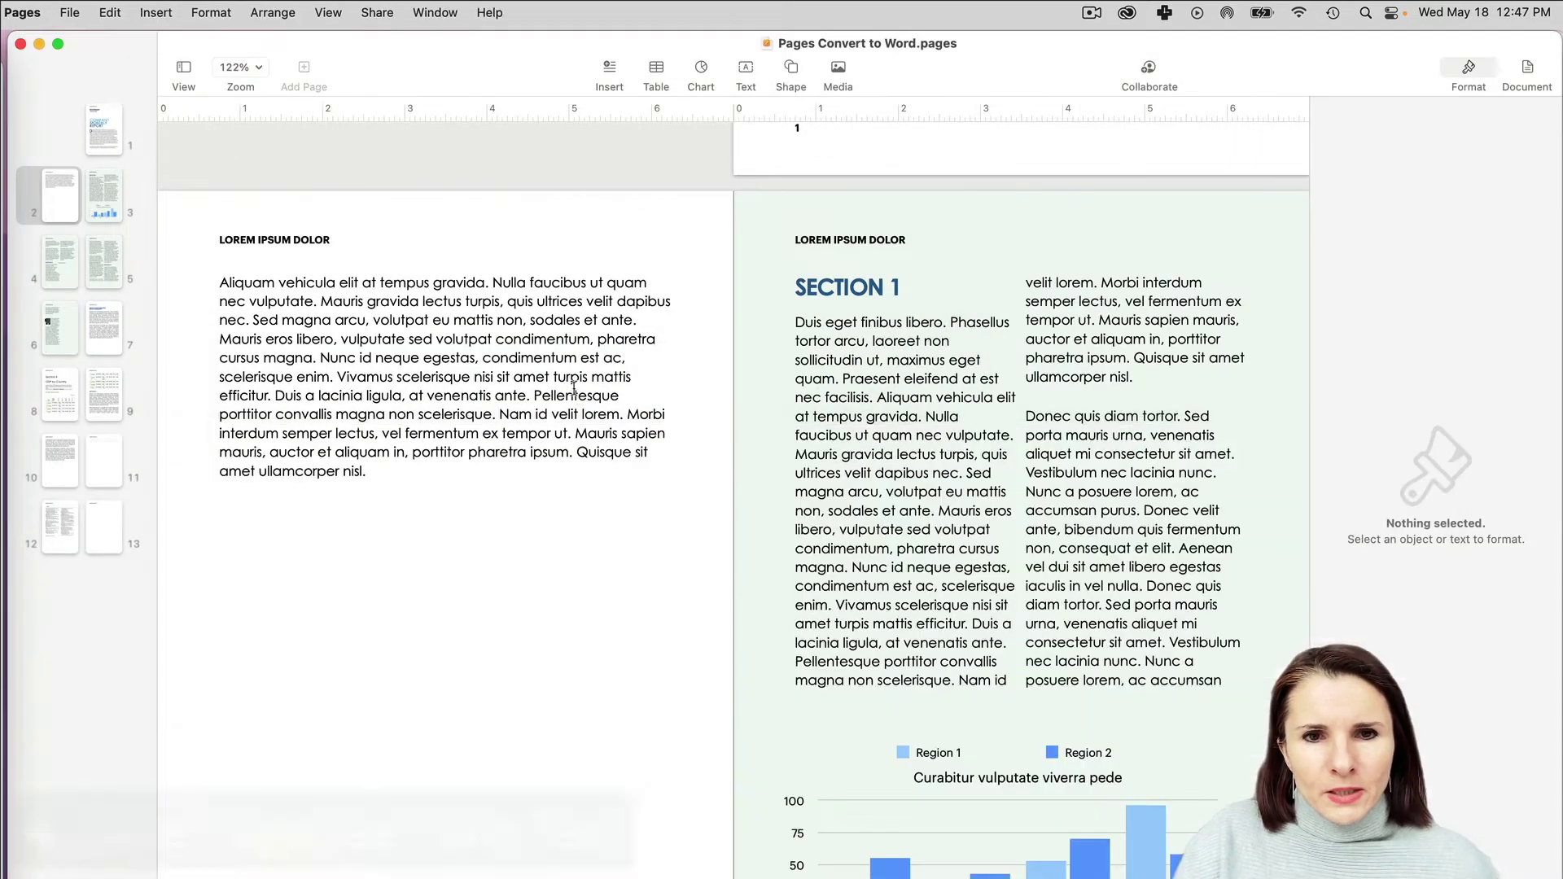
{"action": "scroll", "coordinate": [472, 376], "scroll_direction": "up", "scroll_amount": 1}
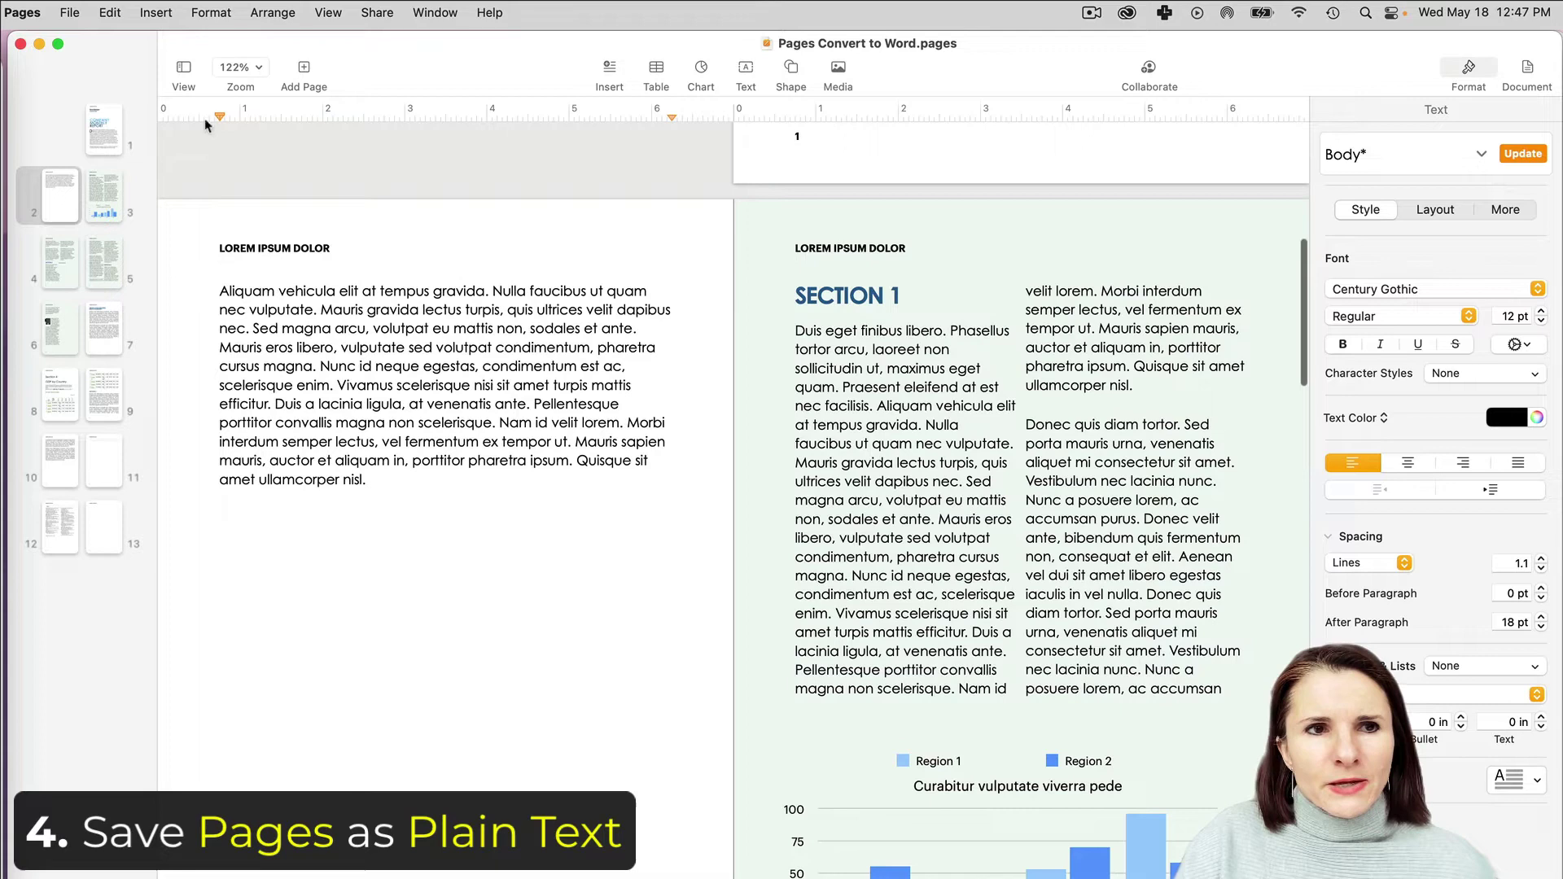
Export the document as Plain Text, advancing to save Pages Convert to Word.txt
{"action": "left_click", "coordinate": [85, 14]}
{"action": "mouse_move", "coordinate": [216, 241]}
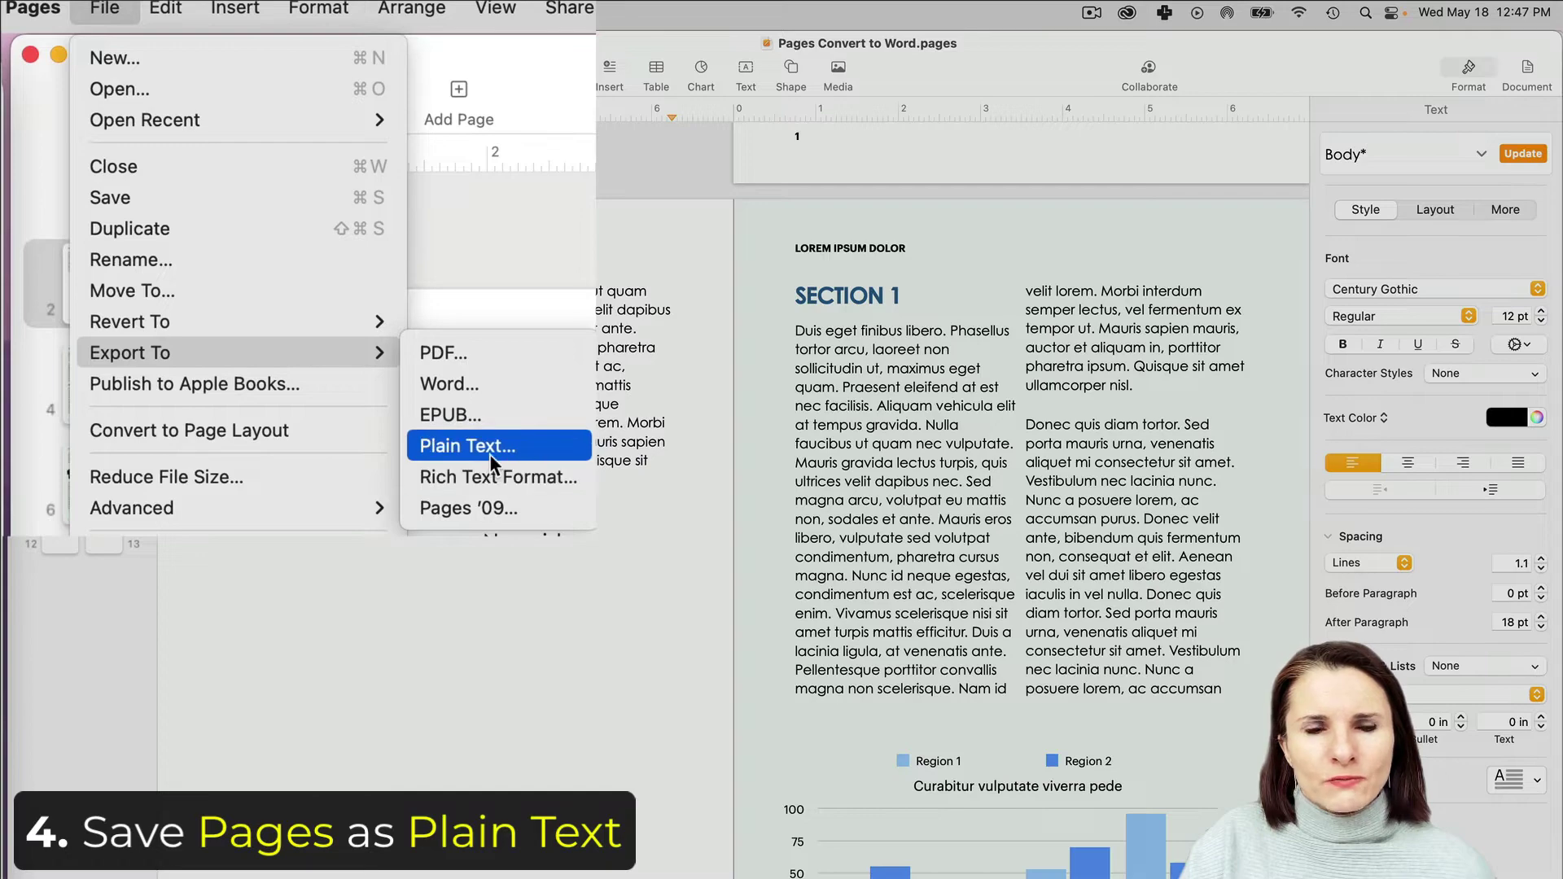
{"action": "left_click", "coordinate": [490, 452]}
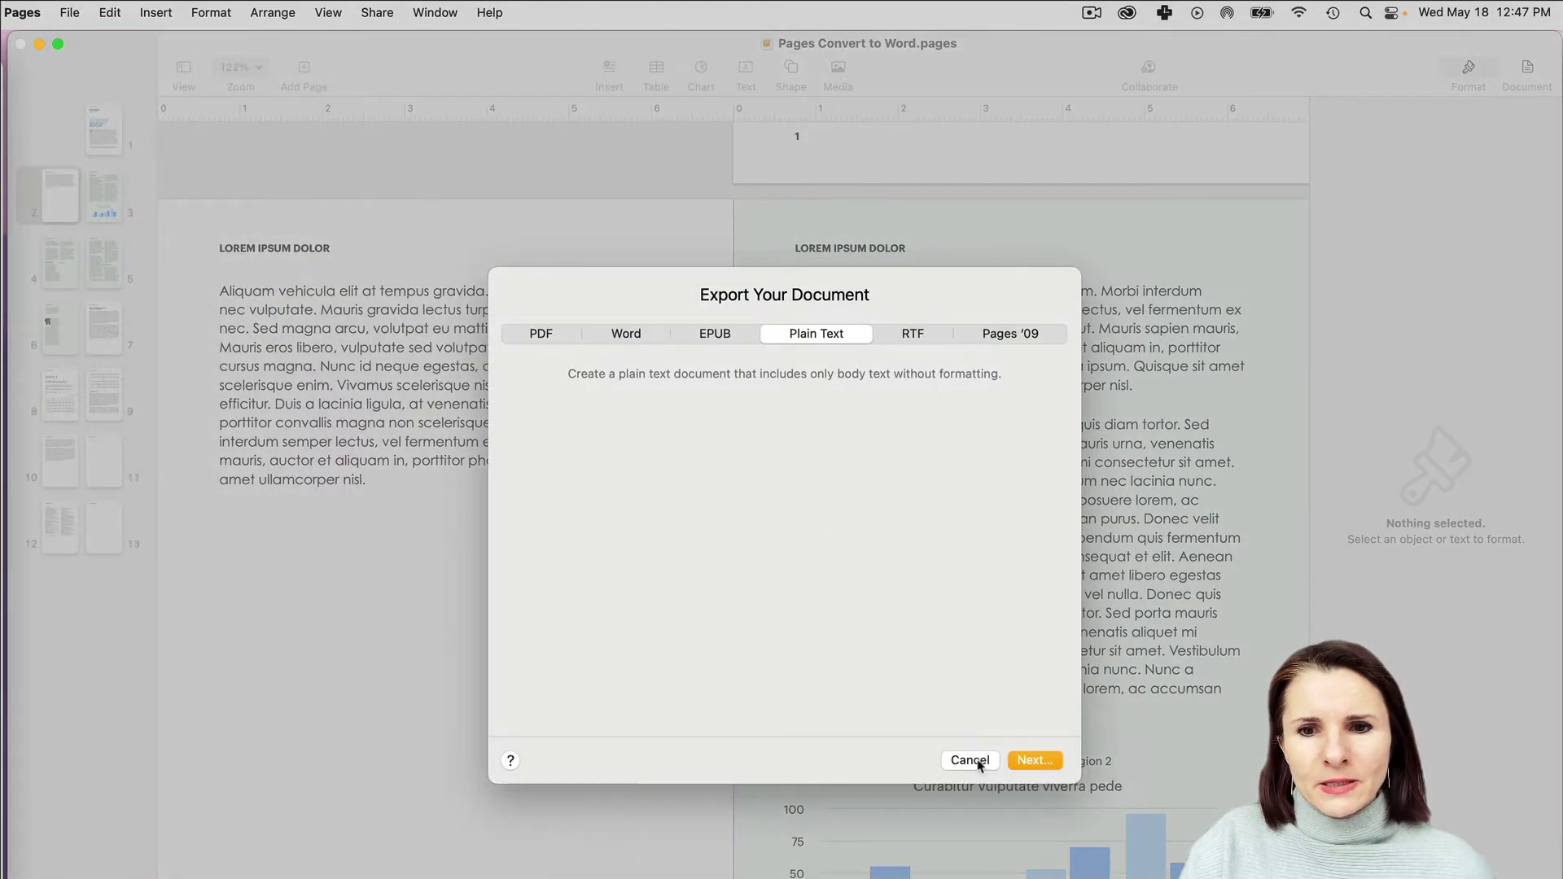
{"action": "left_click", "coordinate": [1032, 760]}
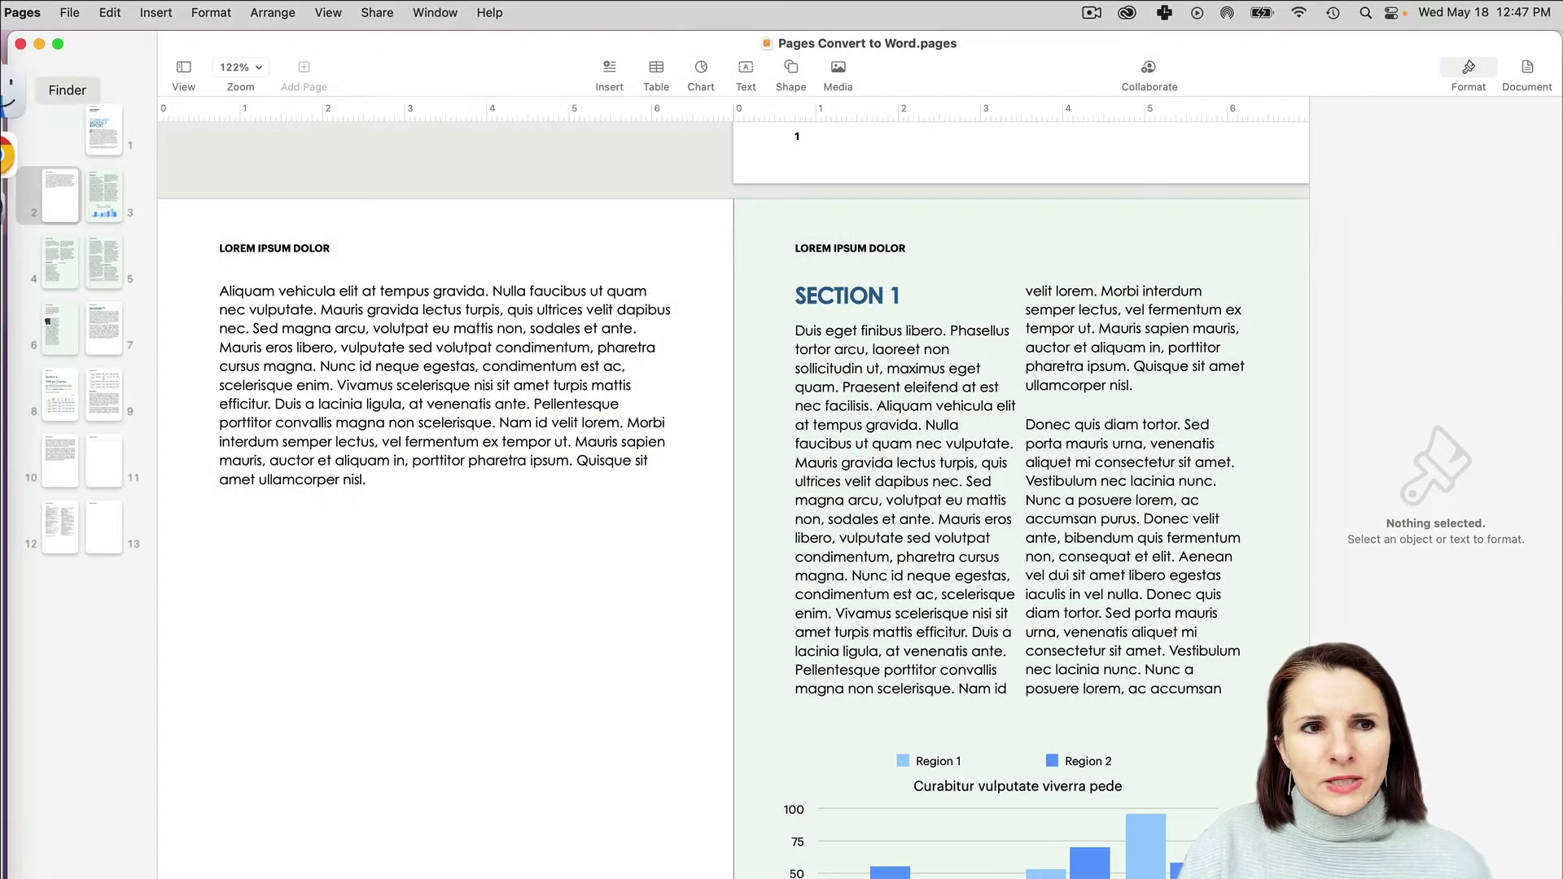
{"action": "left_click", "coordinate": [12, 89]}
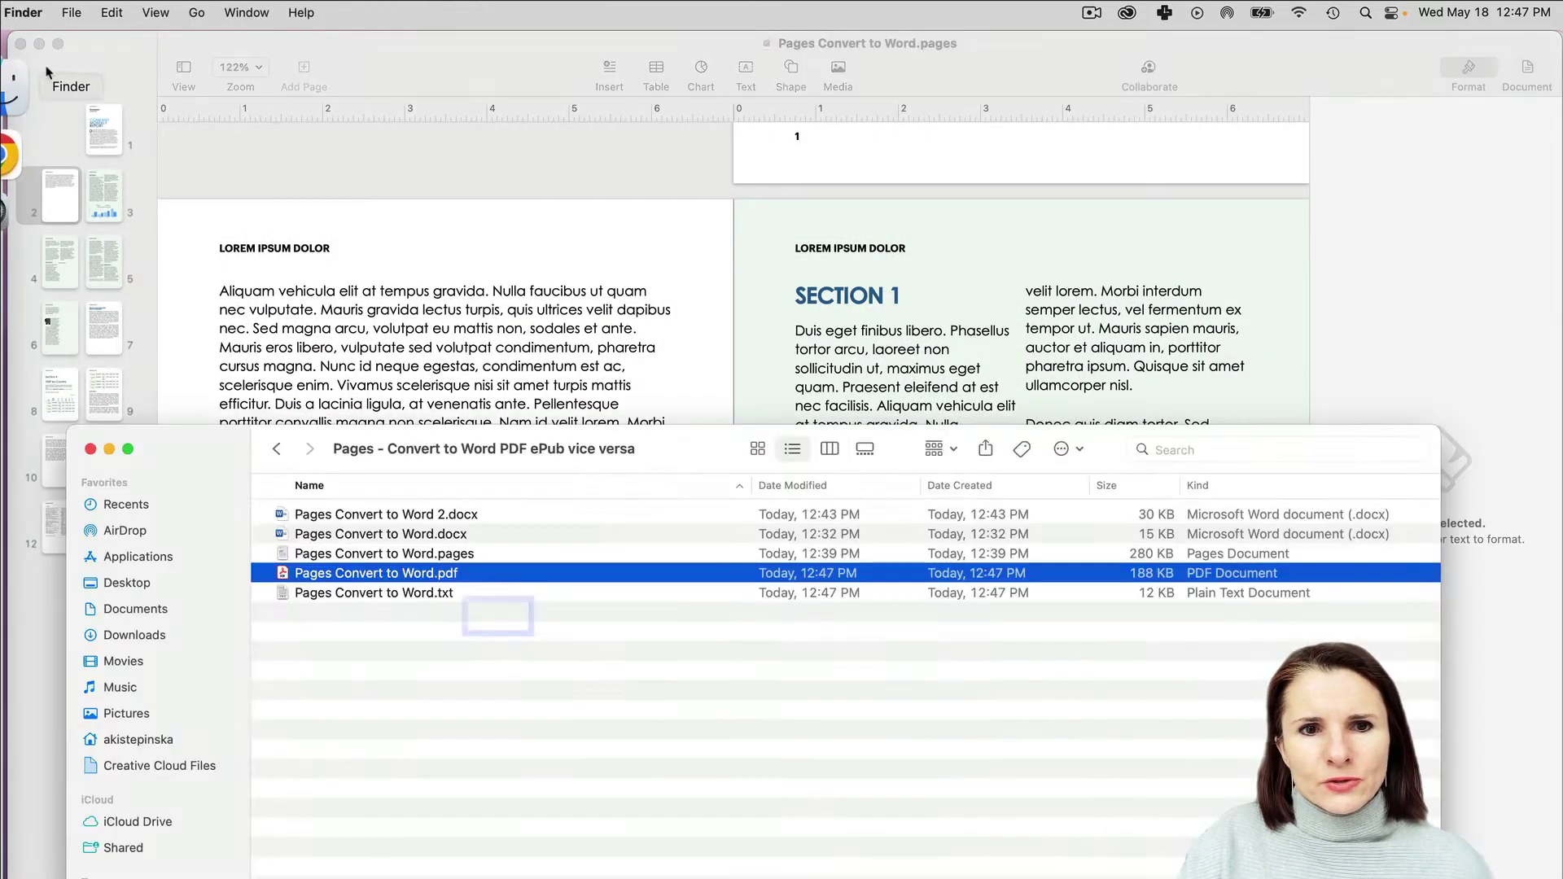
{"action": "double_click", "coordinate": [284, 597]}
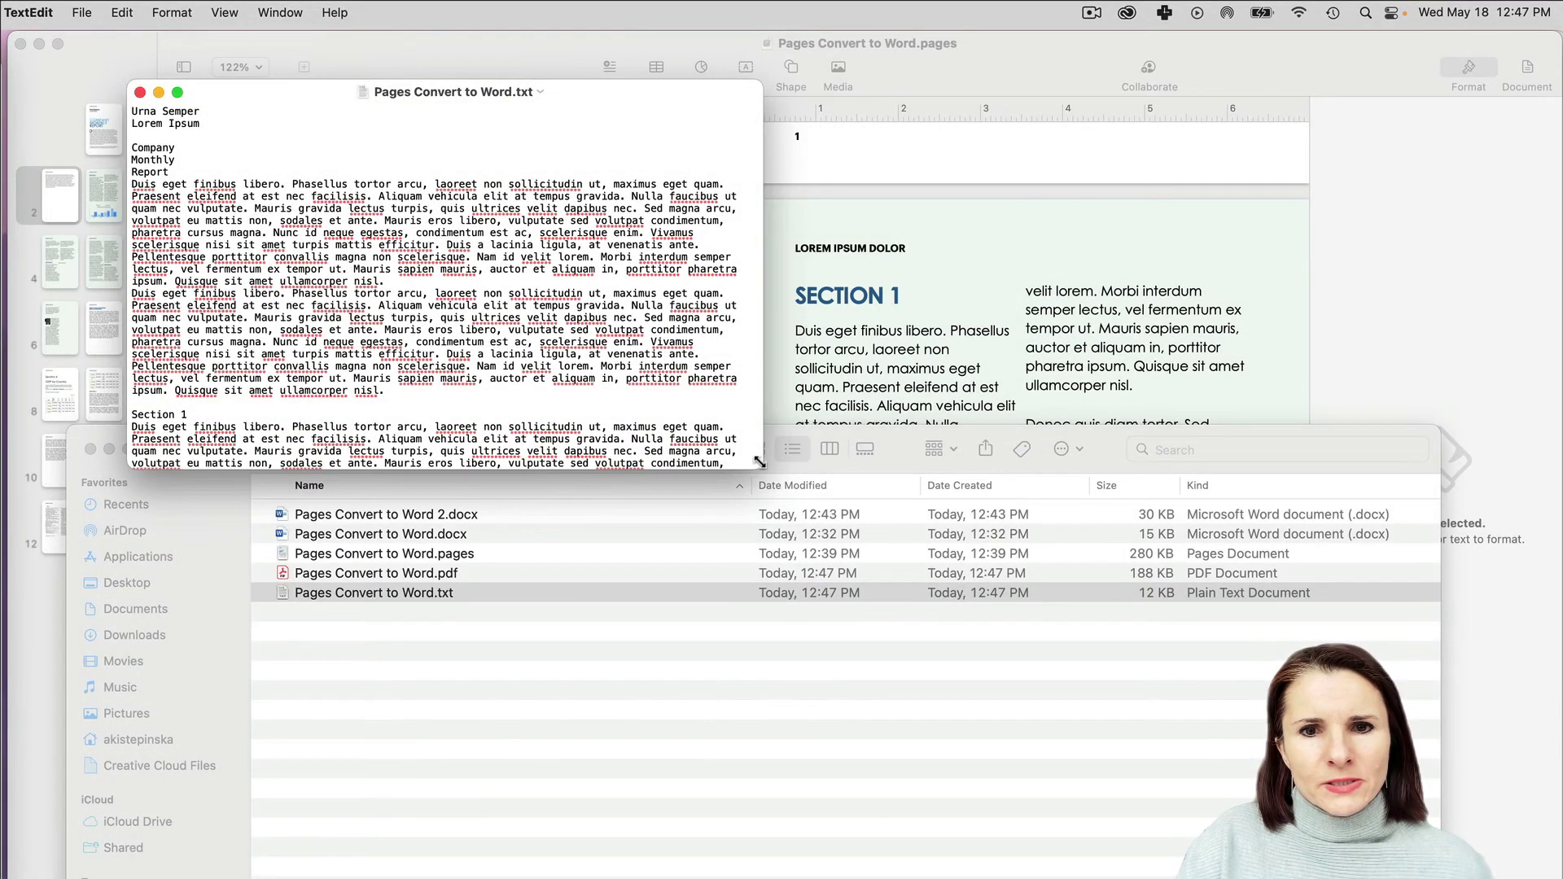
{"action": "left_click_drag", "start_coordinate": [762, 467], "coordinate": [1047, 852]}
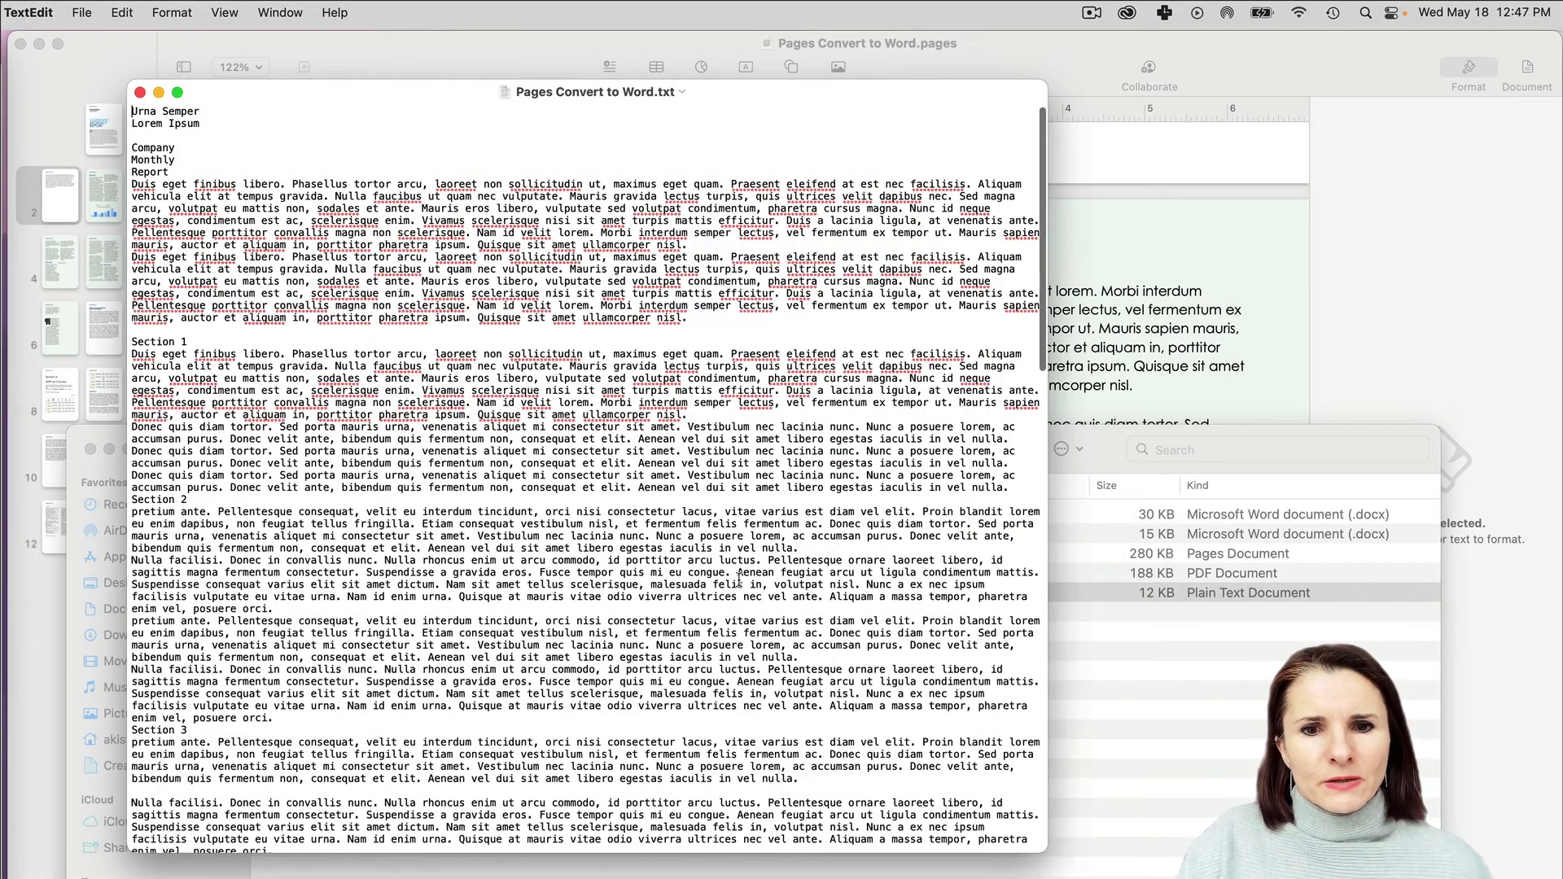
{"action": "left_click", "coordinate": [140, 92]}
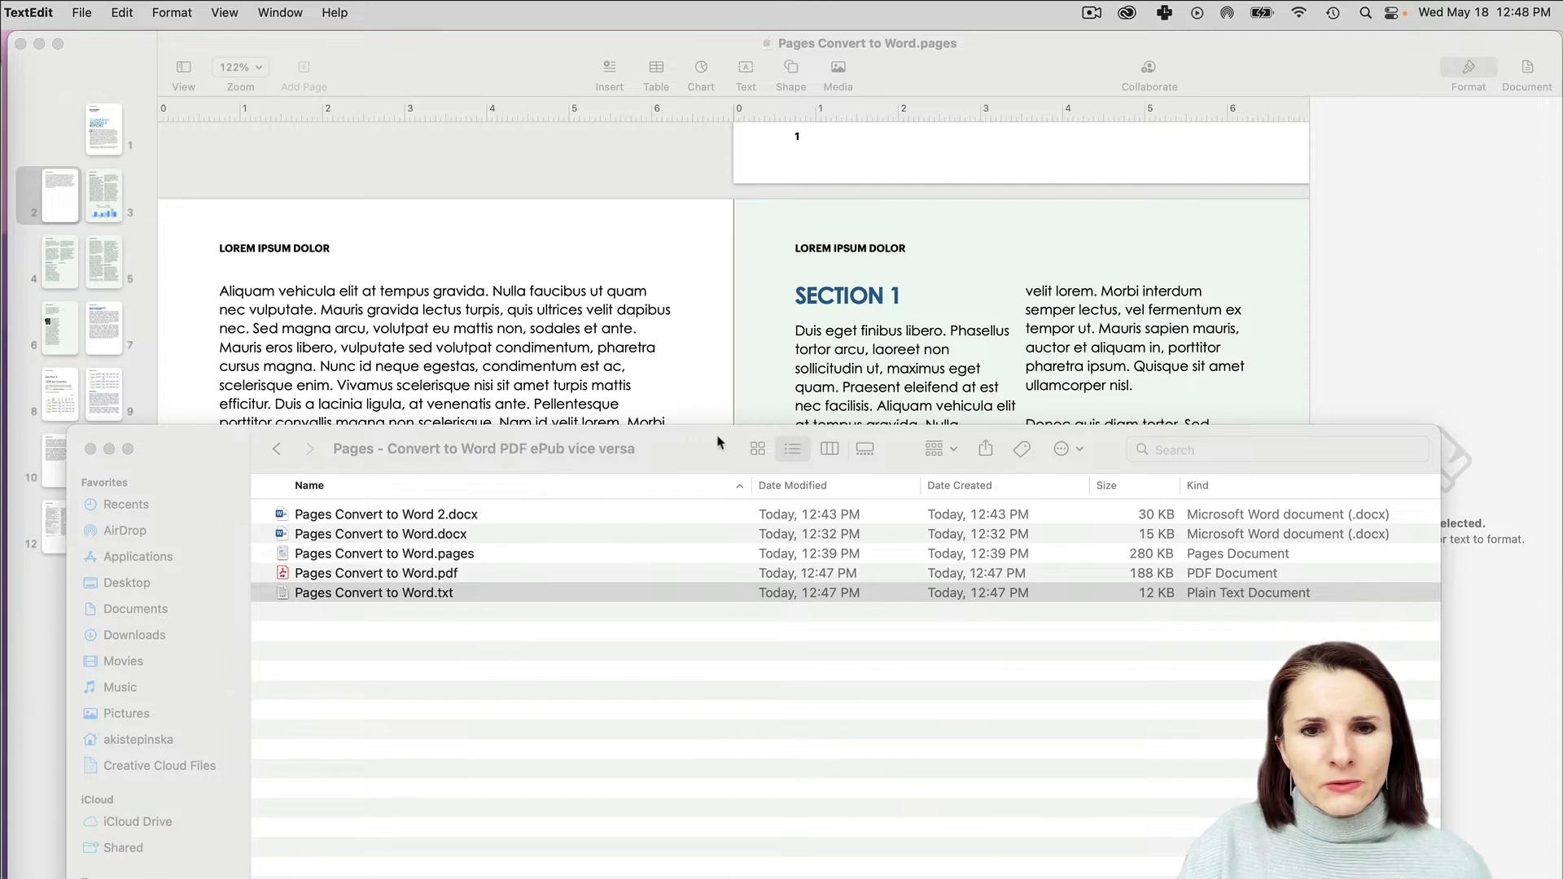
Return to the Pages document, scroll its pages, and show the Export To formats including EPUB
{"action": "left_click", "coordinate": [658, 334]}
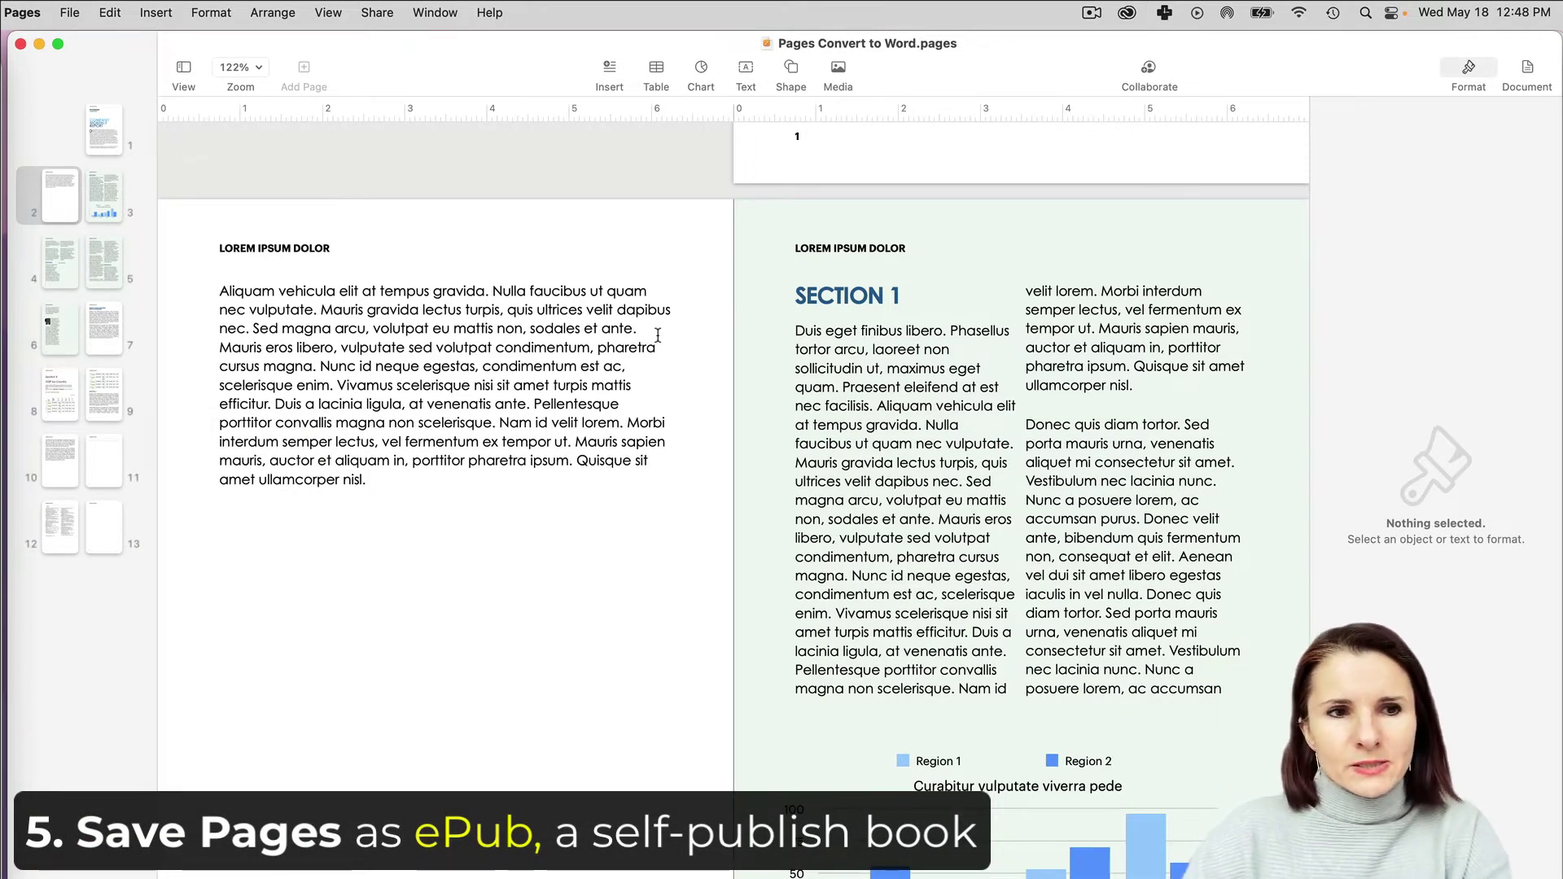
{"action": "left_click", "coordinate": [552, 368]}
{"action": "scroll", "coordinate": [552, 373], "scroll_direction": "up", "scroll_amount": 2}
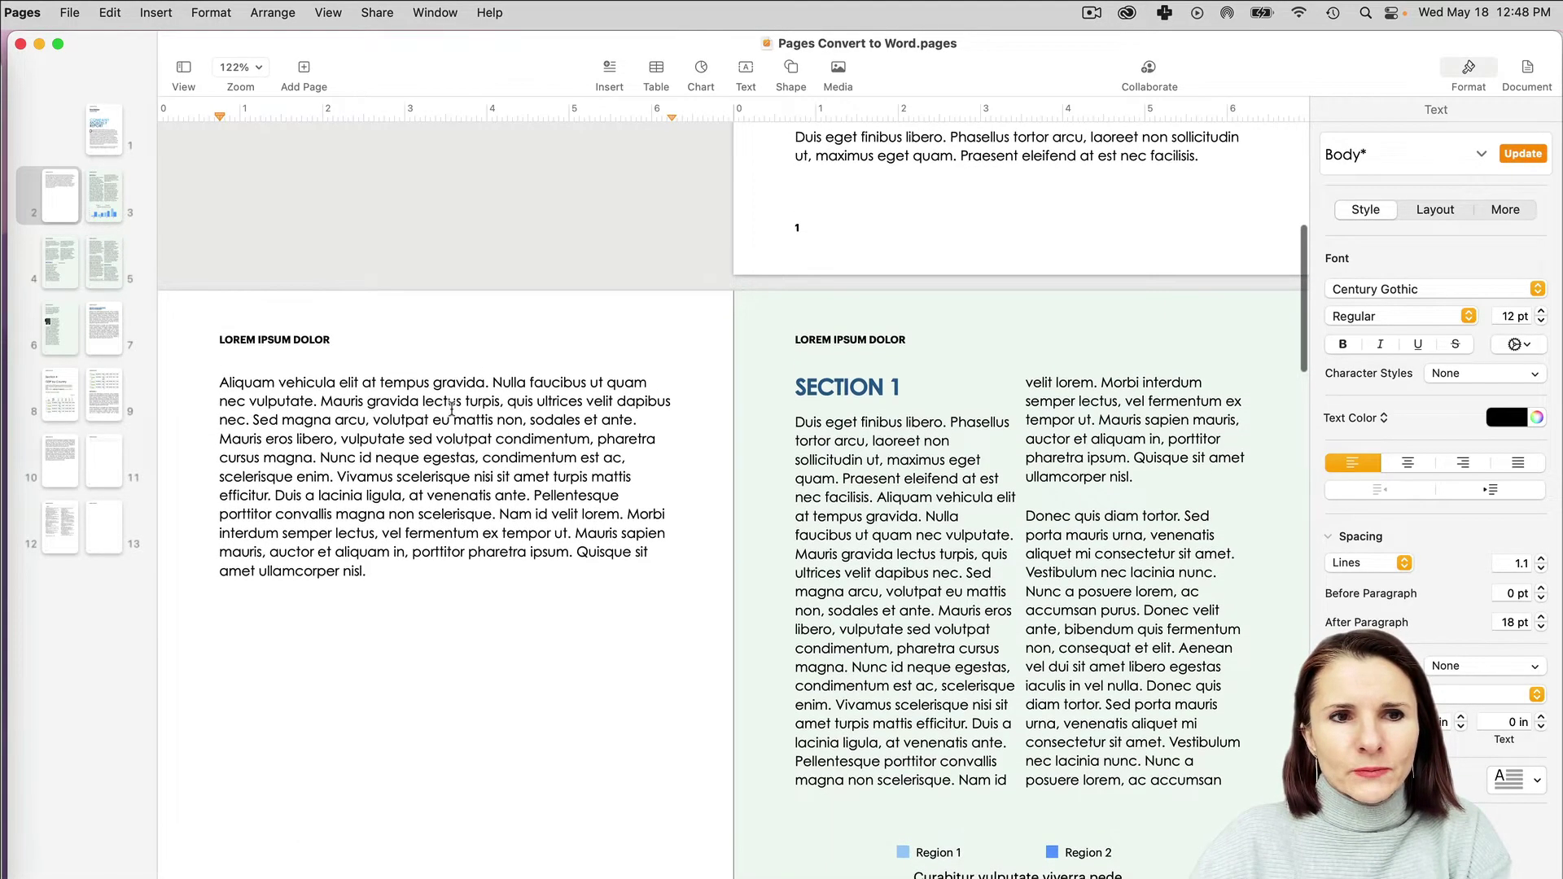
{"action": "scroll", "coordinate": [452, 409], "scroll_direction": "down", "scroll_amount": 15}
{"action": "scroll", "coordinate": [451, 408], "scroll_direction": "down", "scroll_amount": 1}
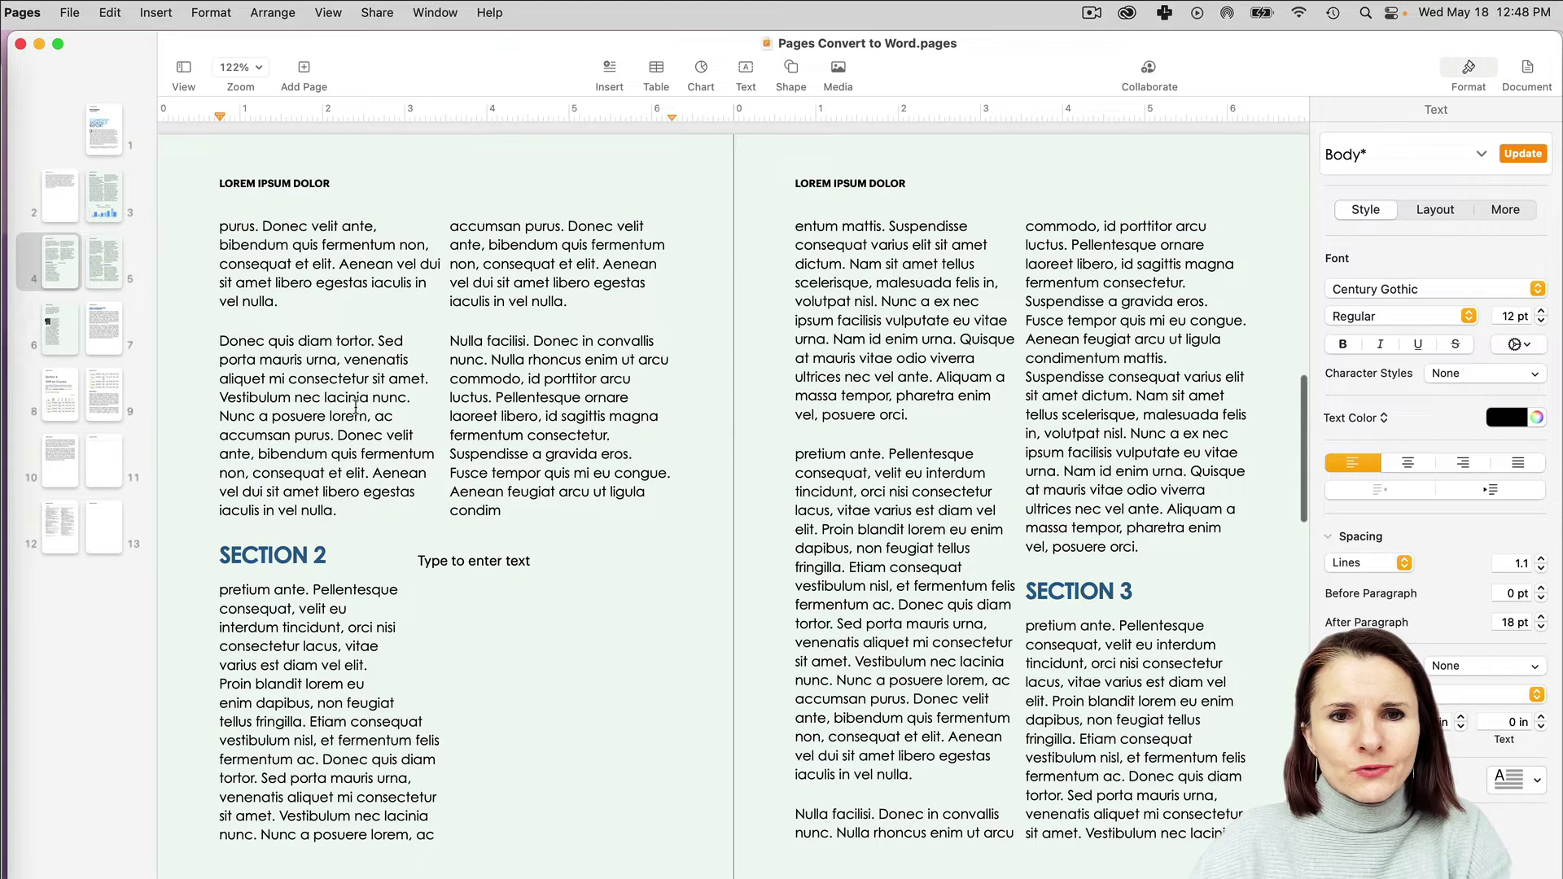
{"action": "left_click", "coordinate": [71, 13]}
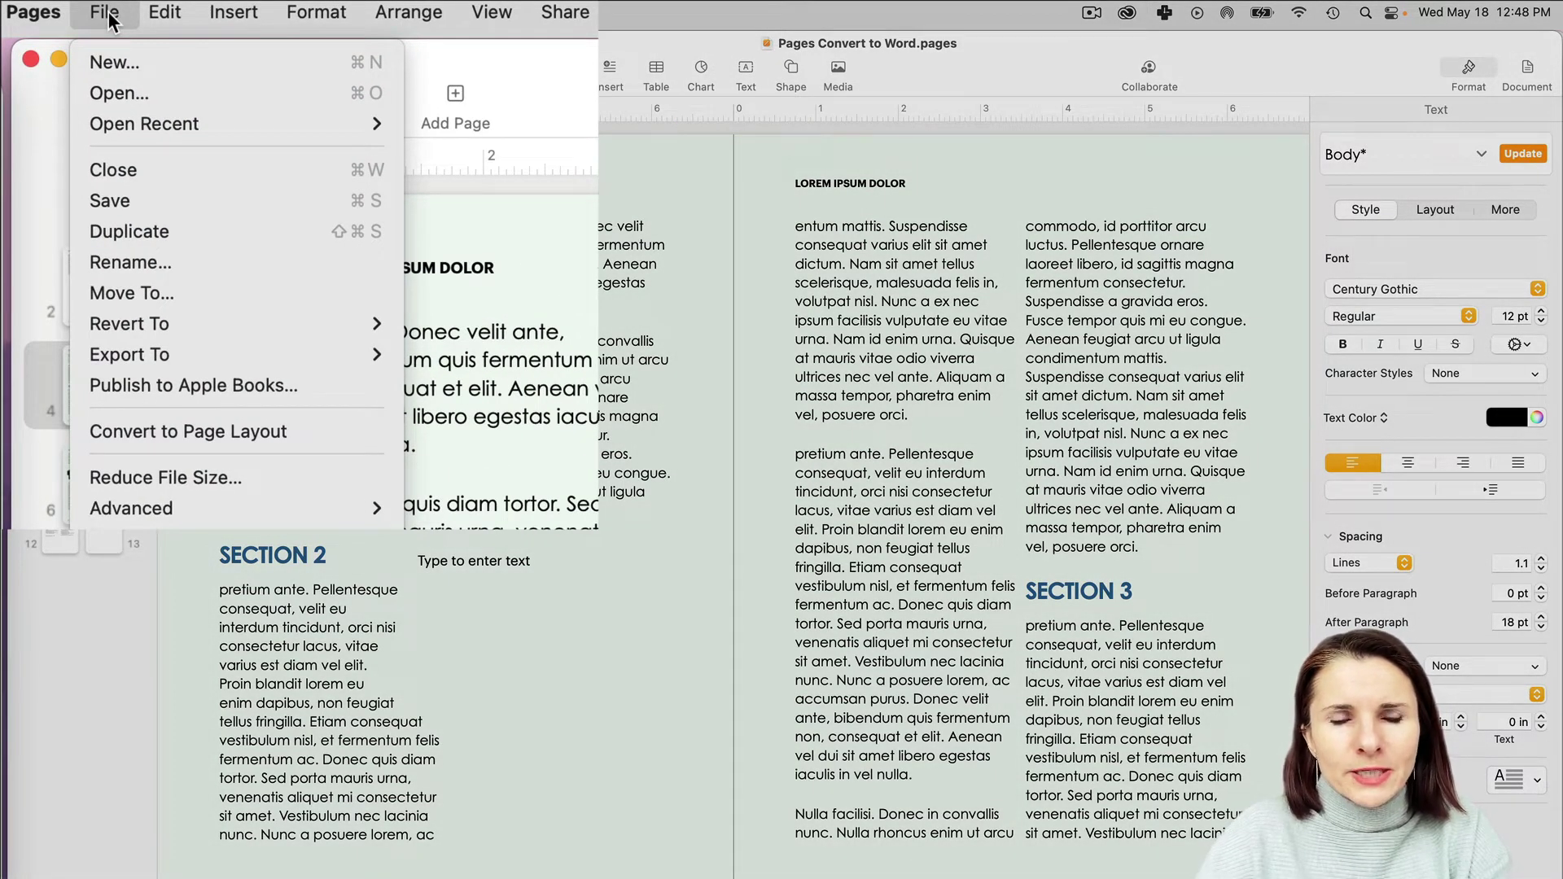
{"action": "mouse_move", "coordinate": [185, 358]}
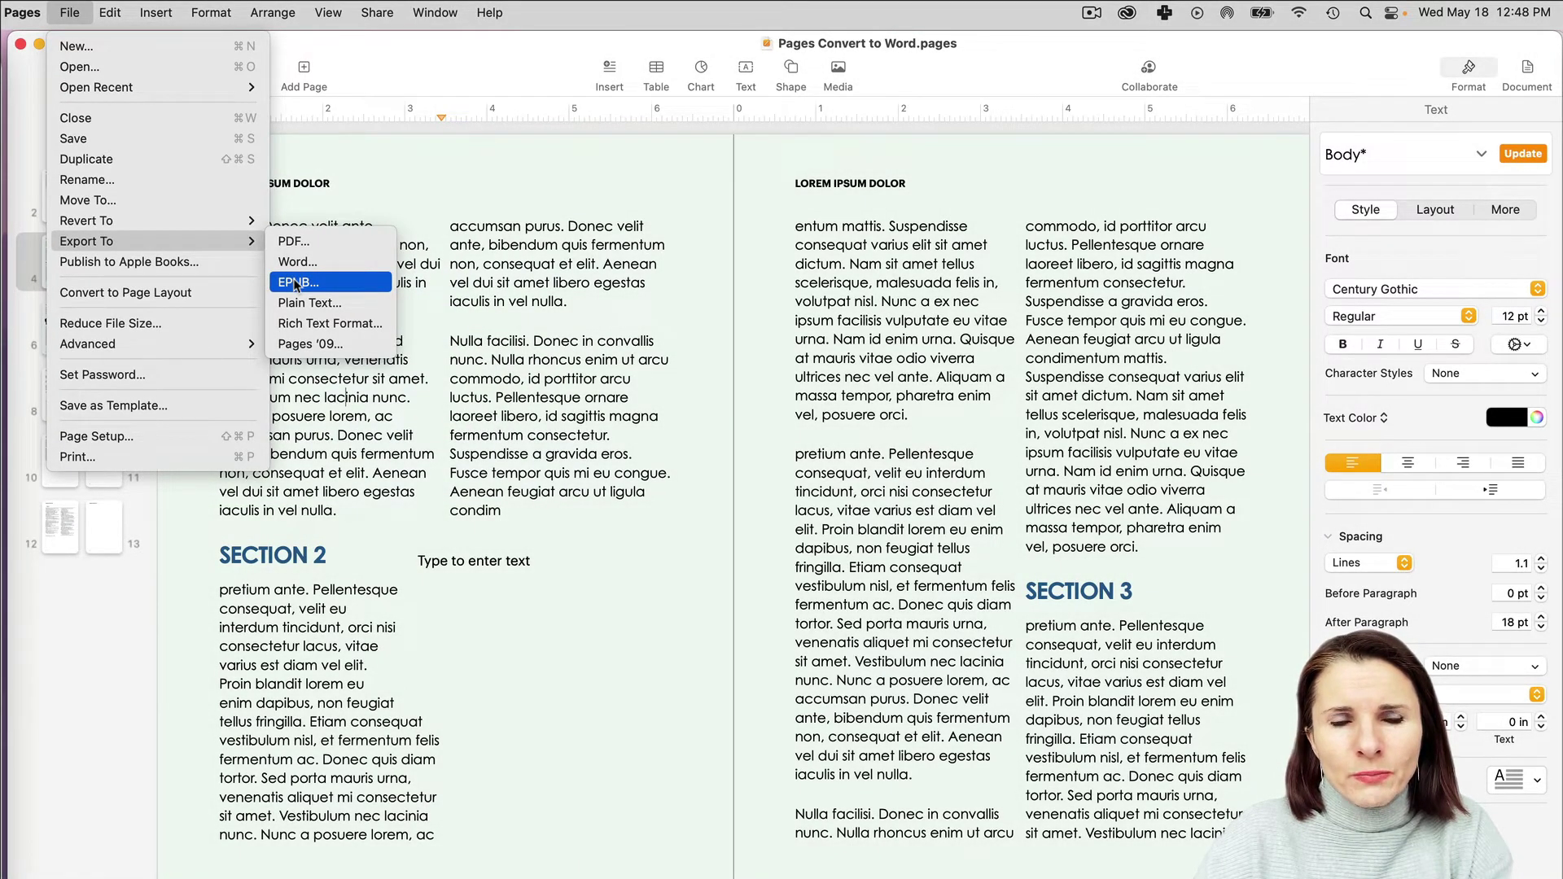
Choose EPUB export and keep the first page as the cover, cancelling the custom image picker
{"action": "left_click", "coordinate": [295, 282]}
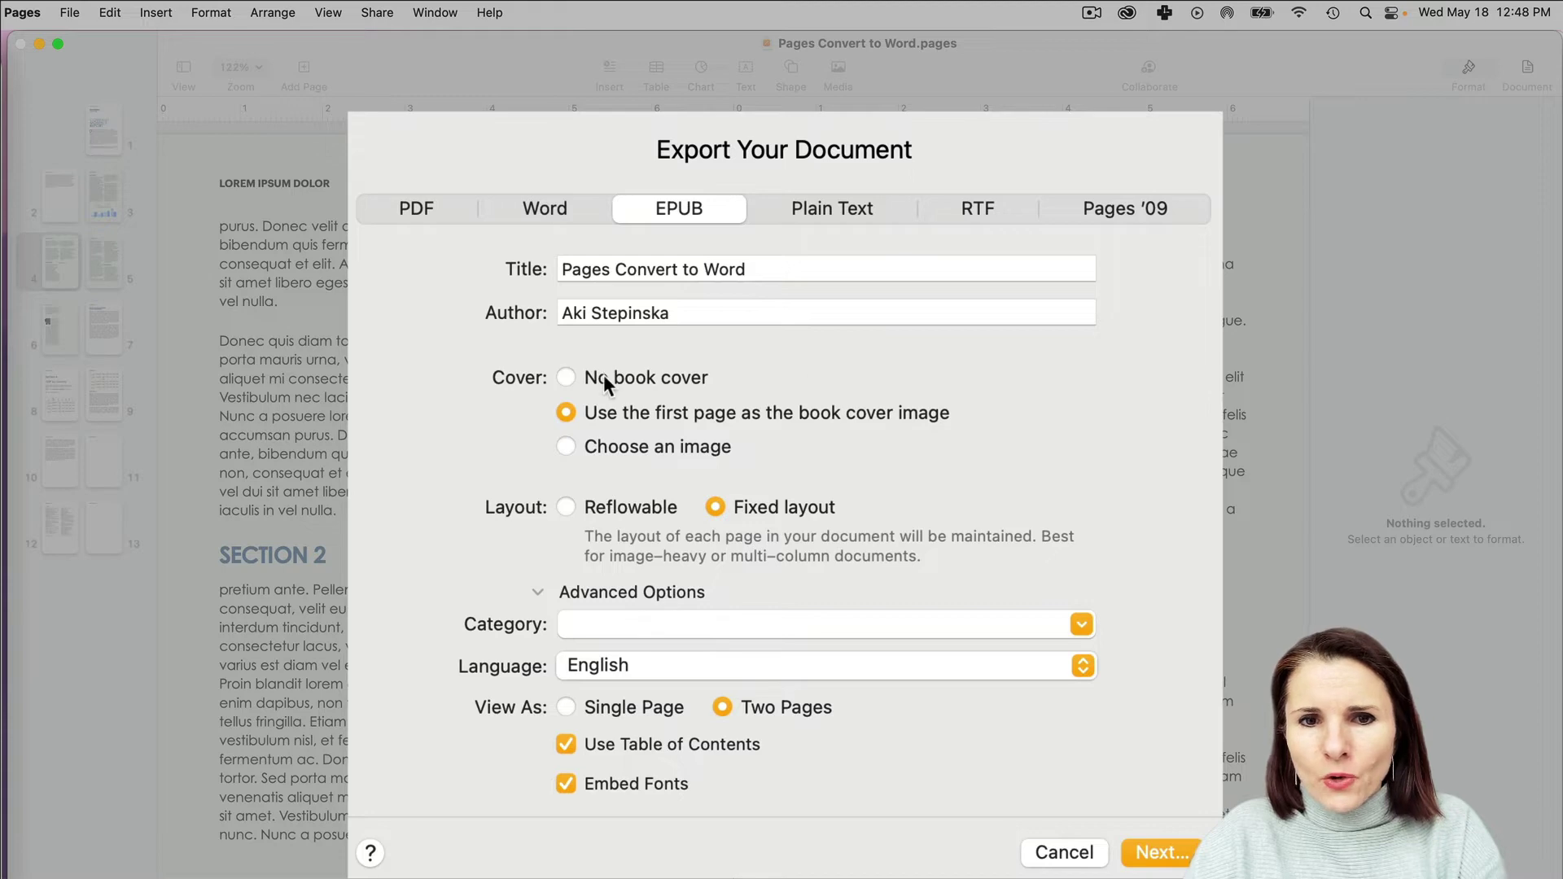
{"action": "left_click", "coordinate": [568, 446]}
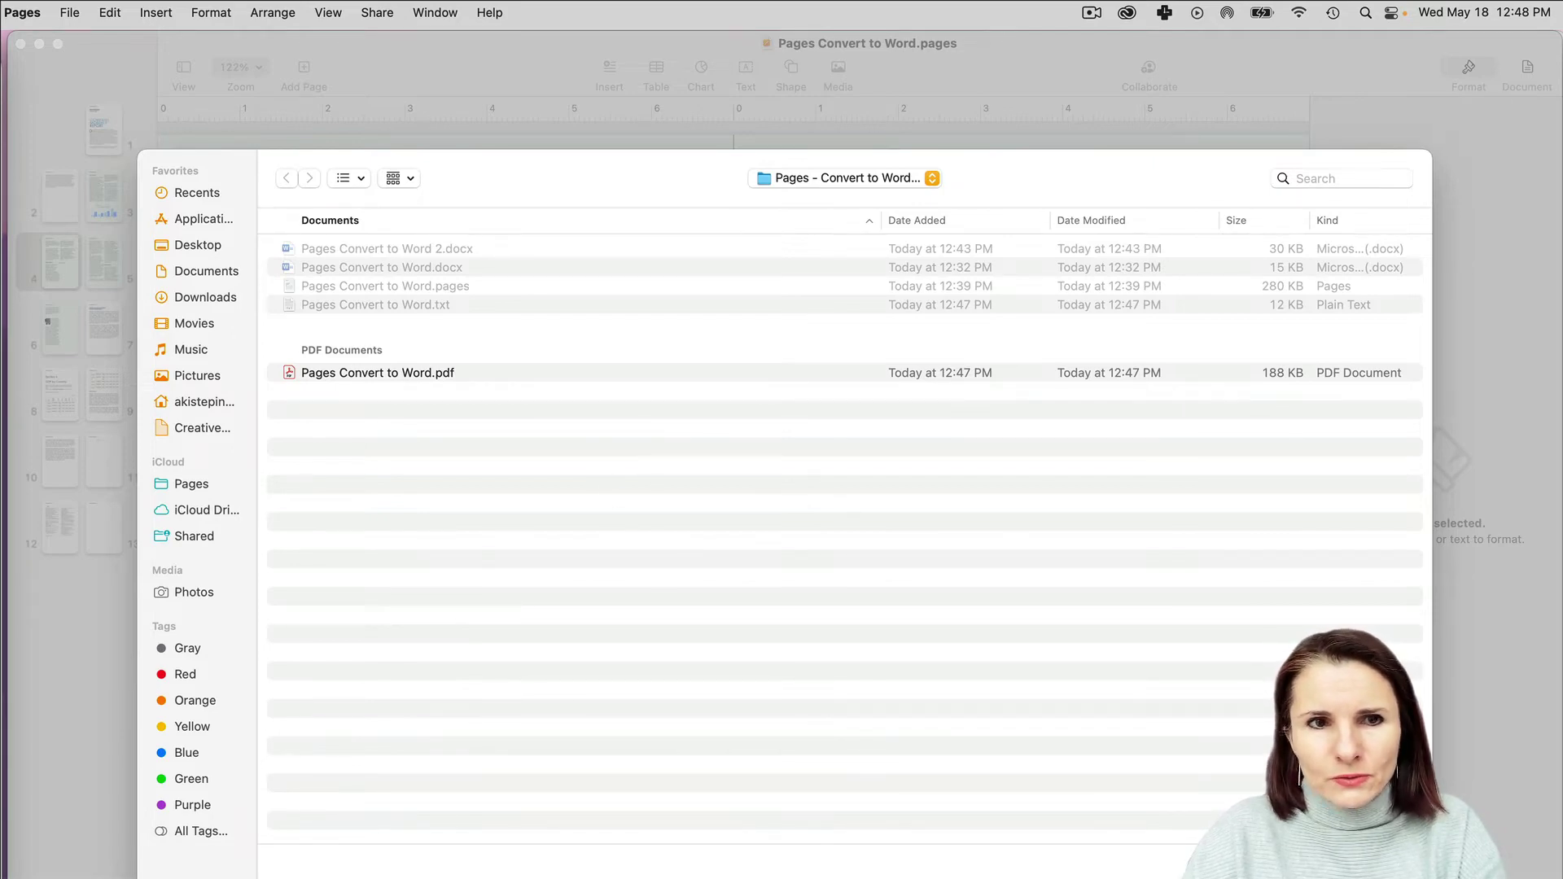
{"action": "key", "text": "Escape"}
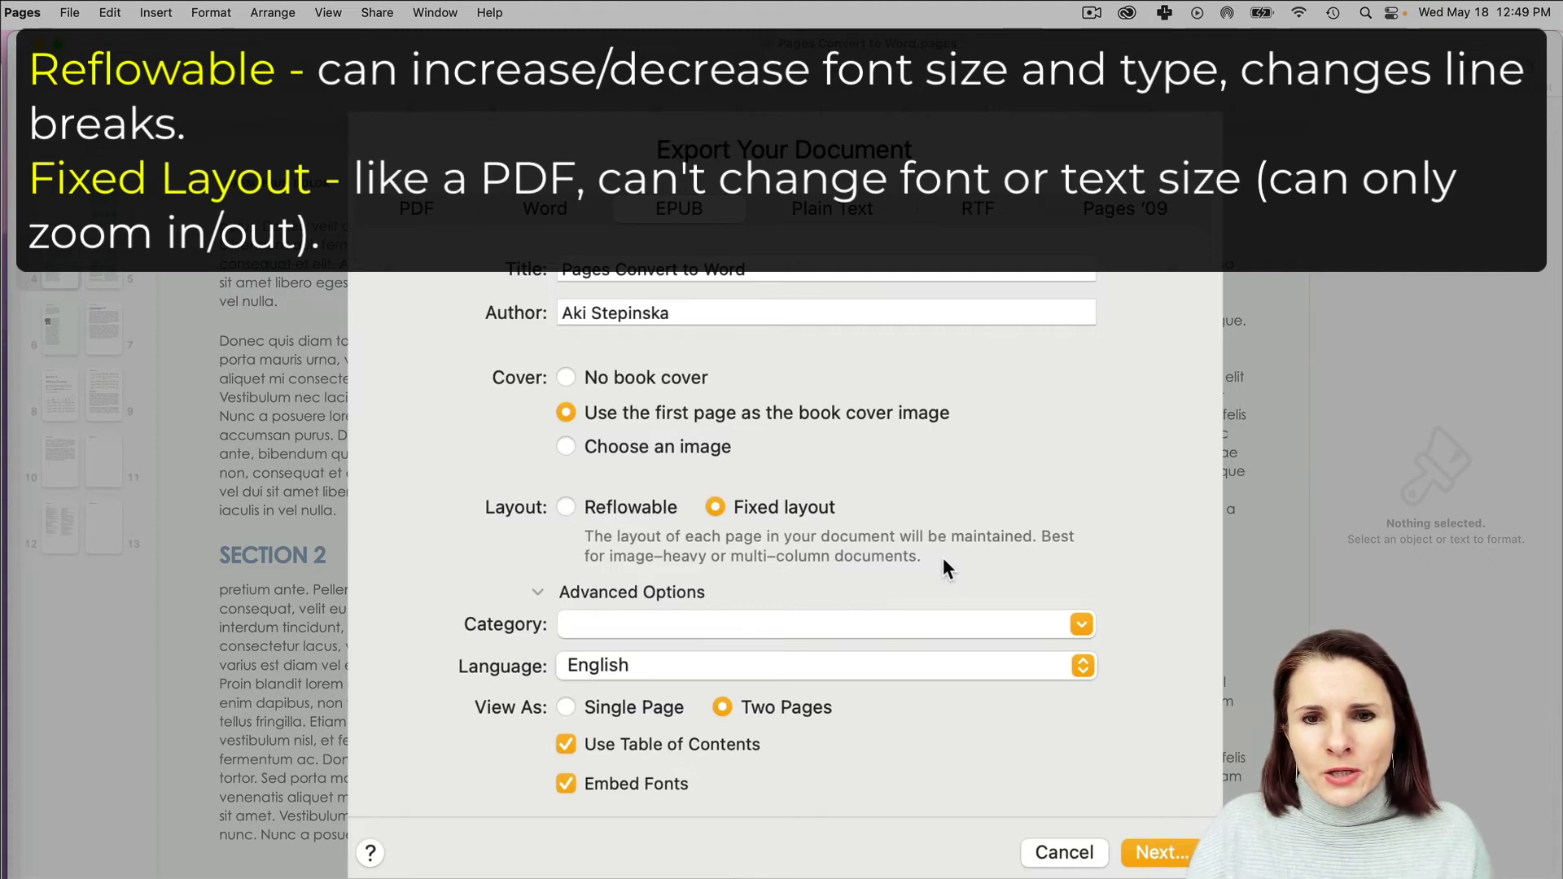
{"action": "left_click", "coordinate": [619, 510]}
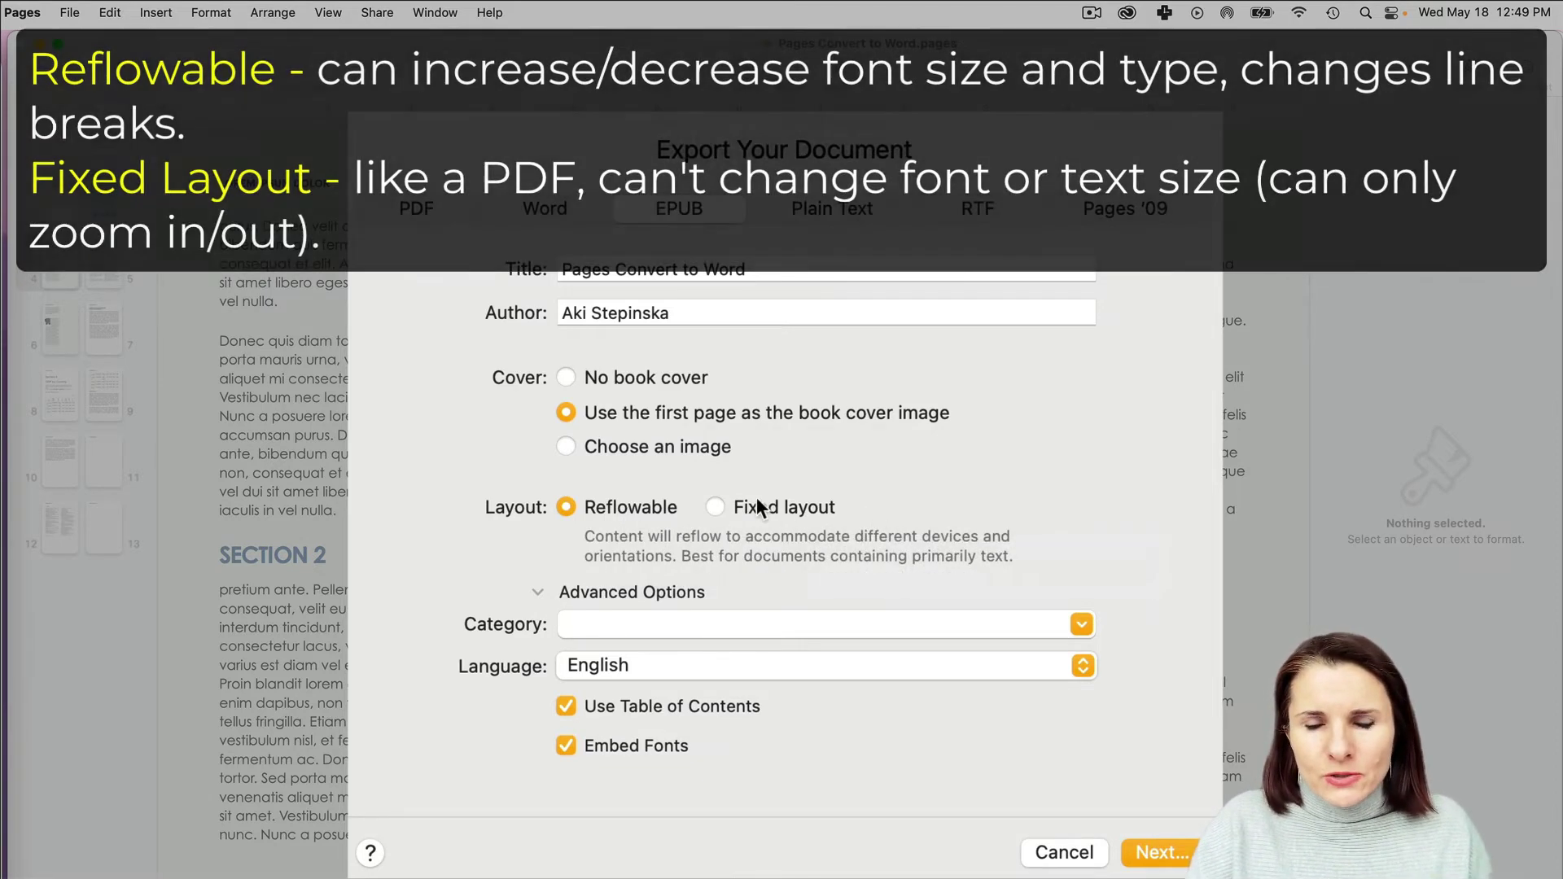
{"action": "left_click", "coordinate": [716, 507]}
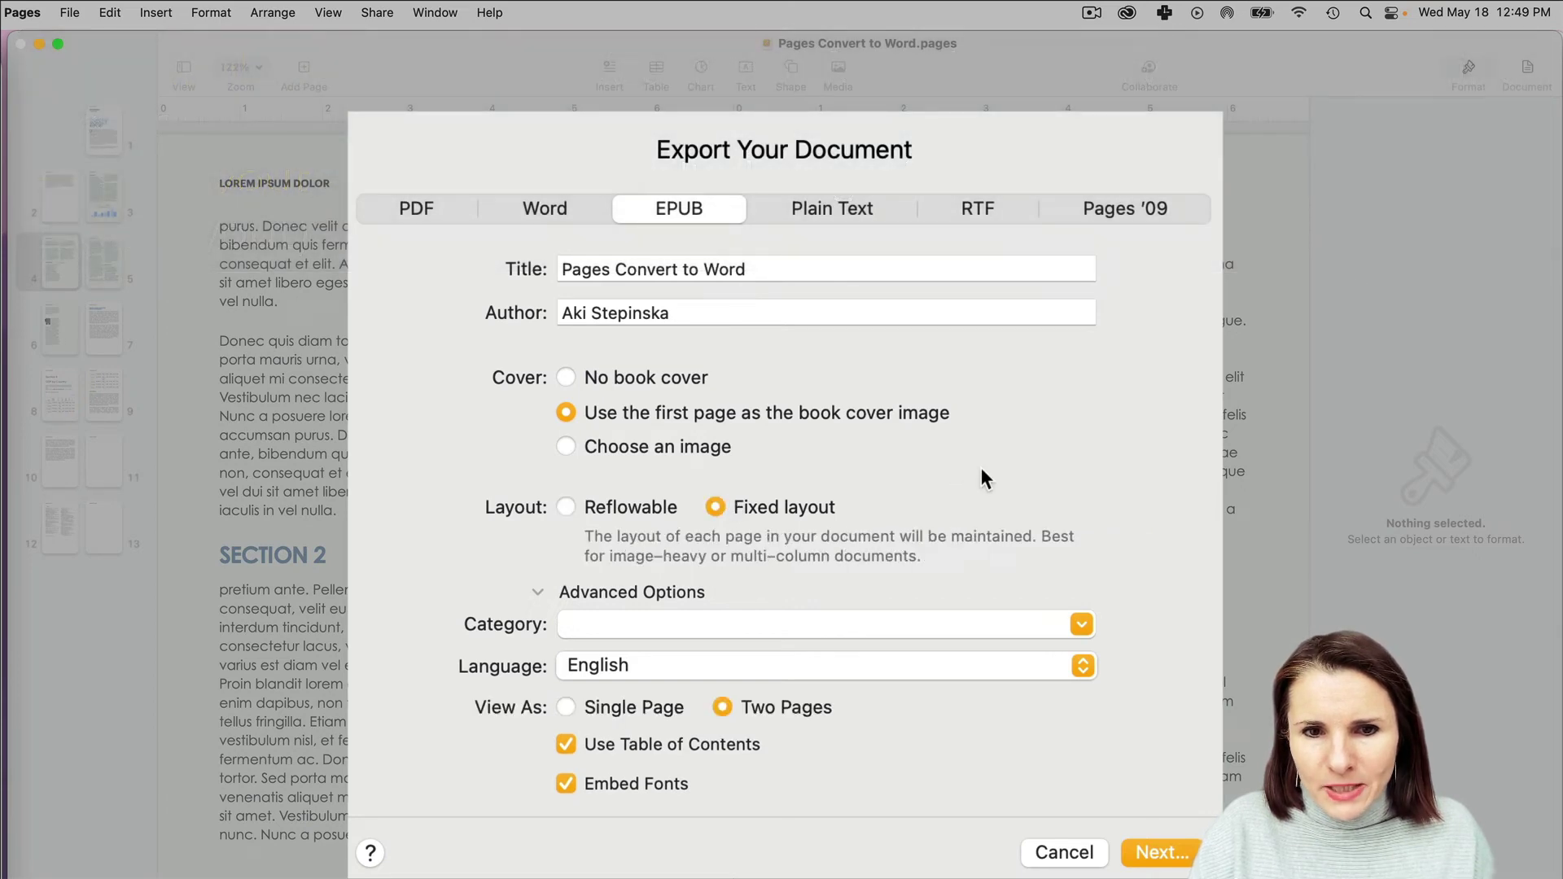
{"action": "left_click", "coordinate": [1085, 624]}
{"action": "left_click", "coordinate": [1147, 595]}
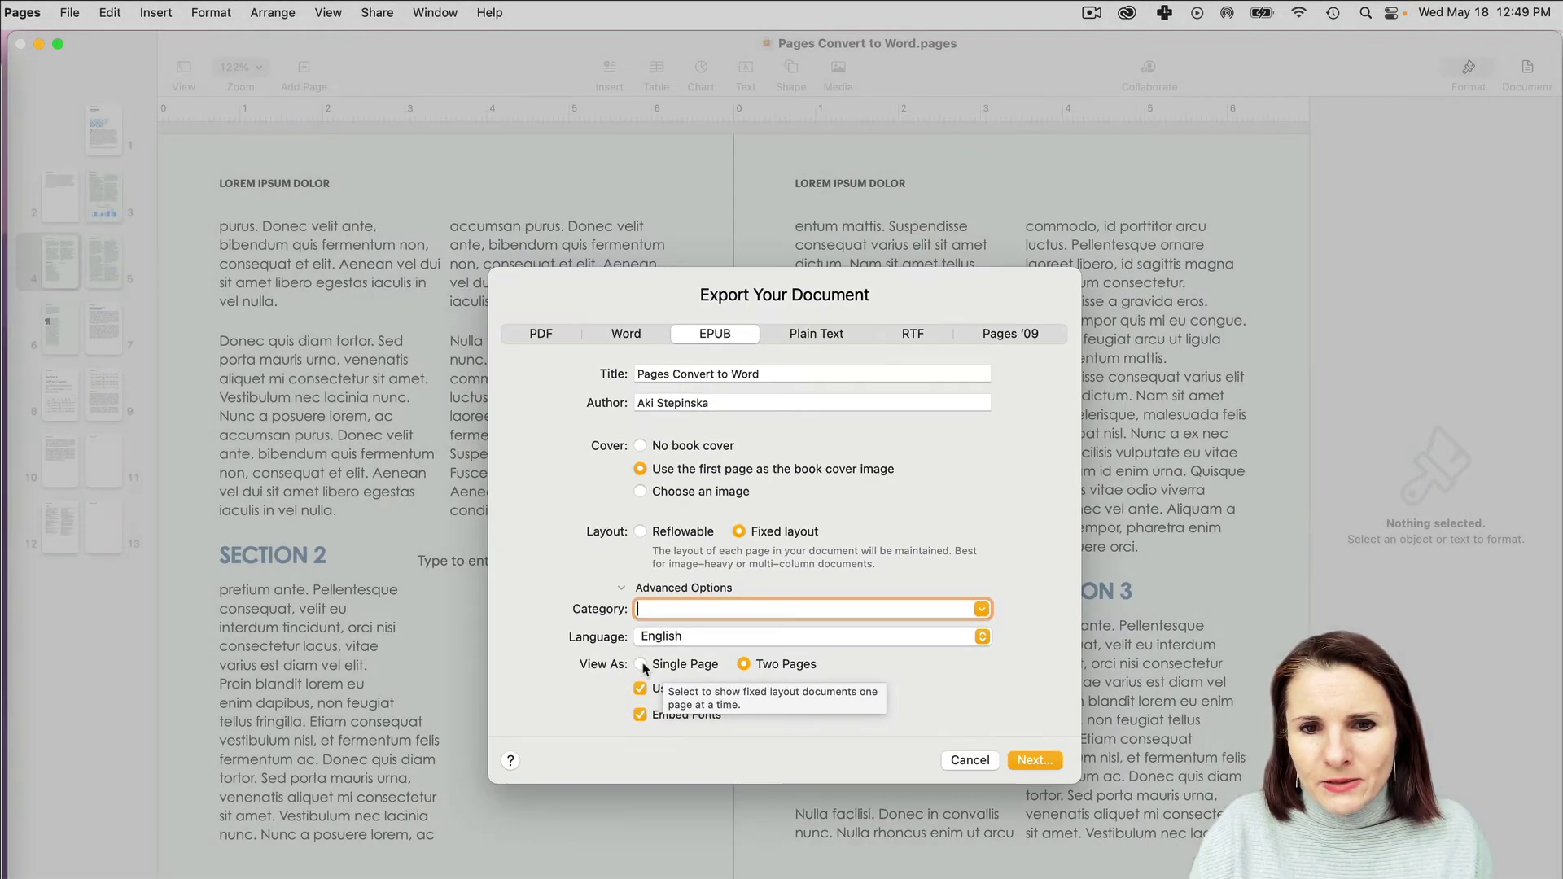
{"action": "left_click", "coordinate": [566, 706]}
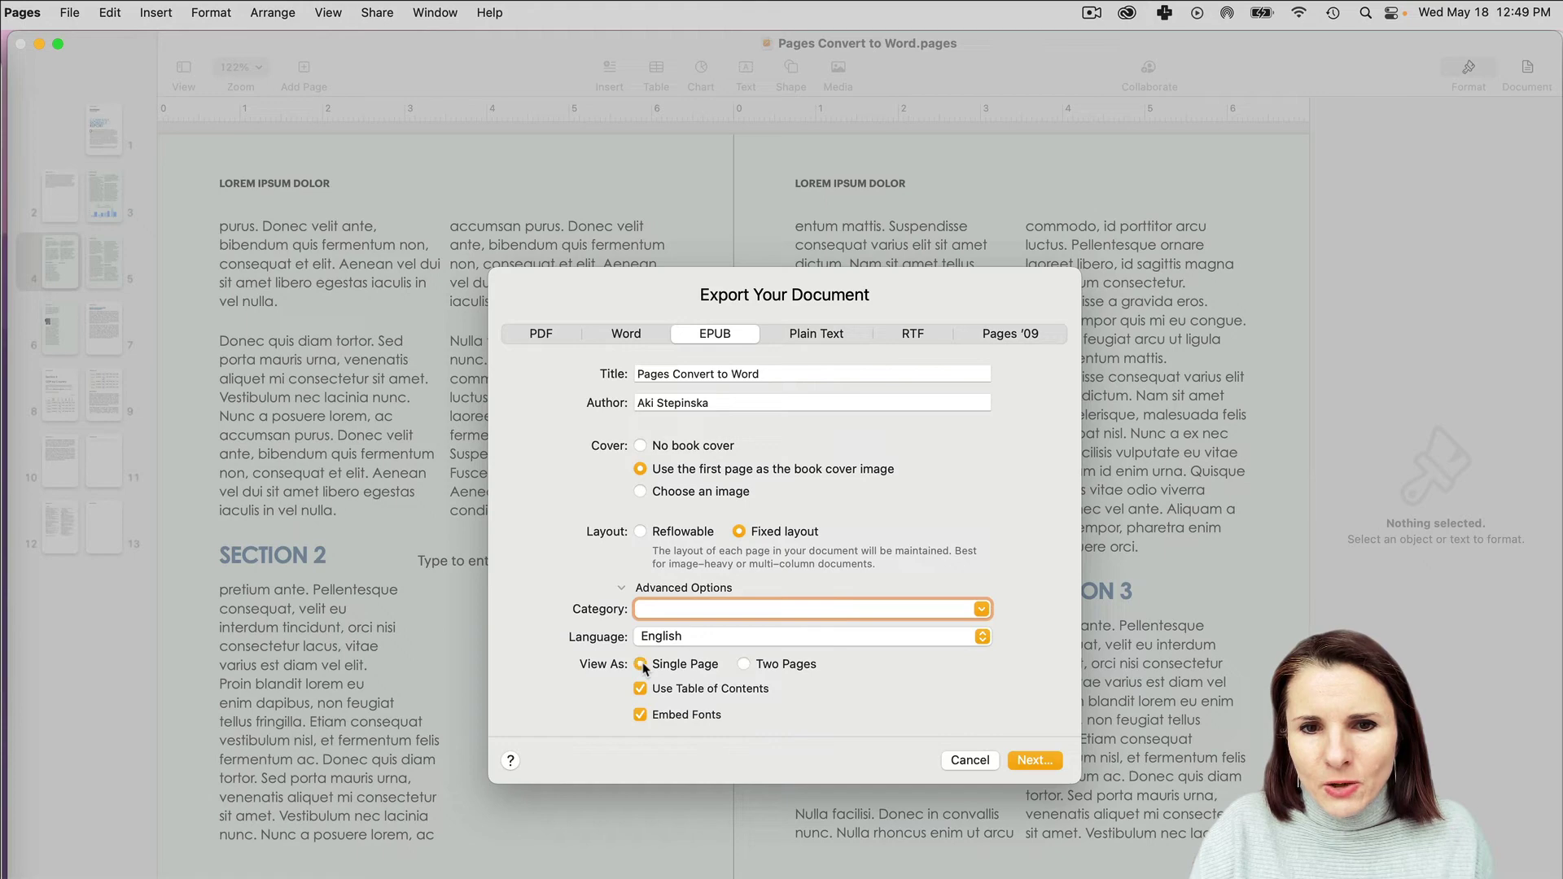
{"action": "left_click", "coordinate": [743, 665]}
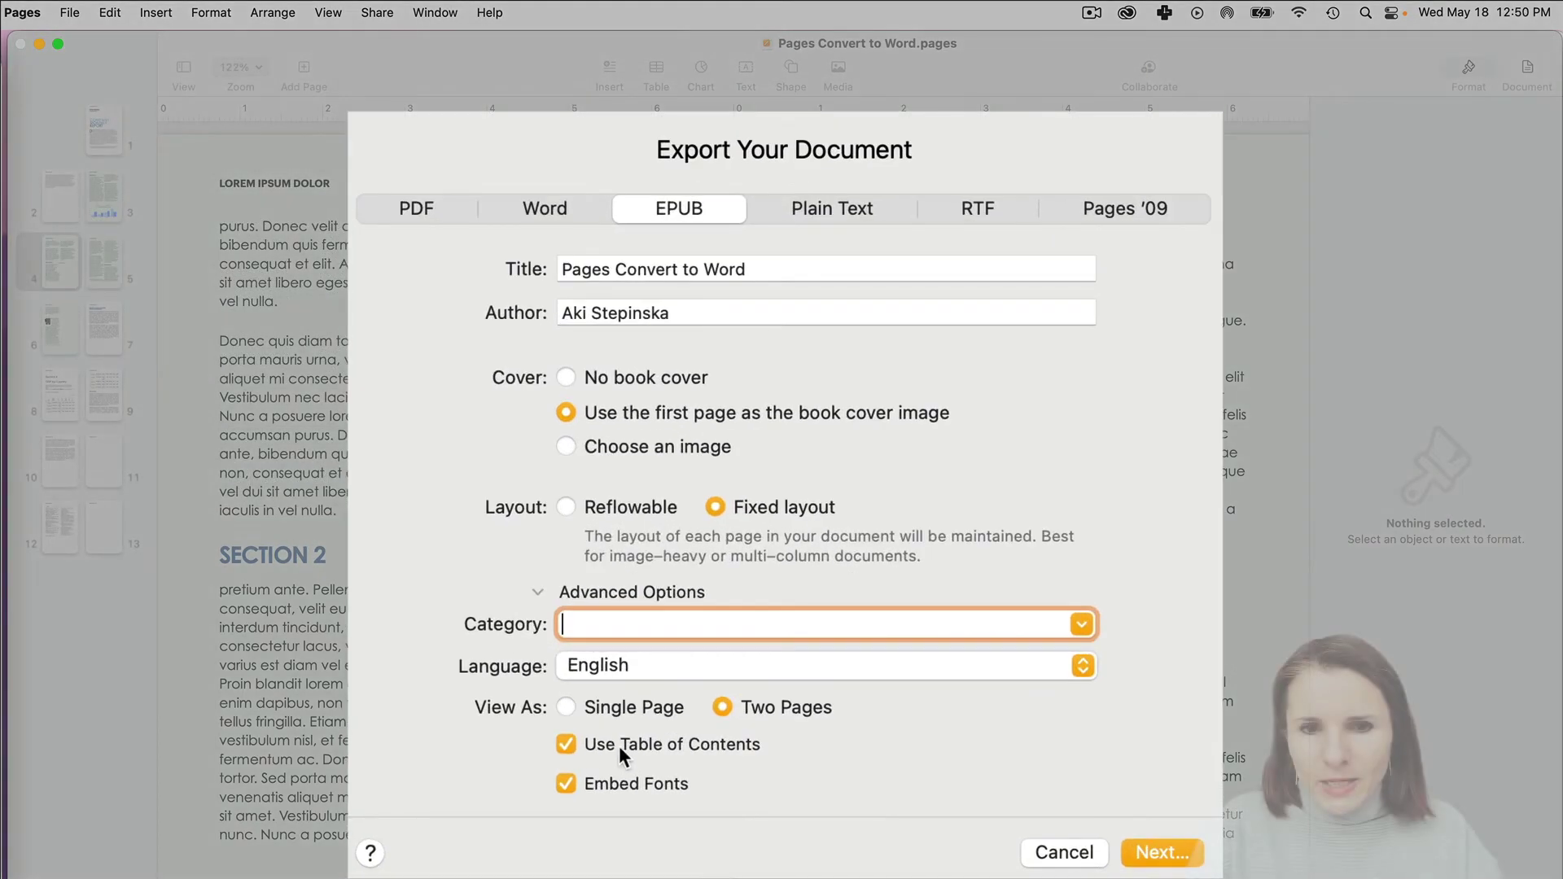
{"action": "left_click", "coordinate": [641, 688]}
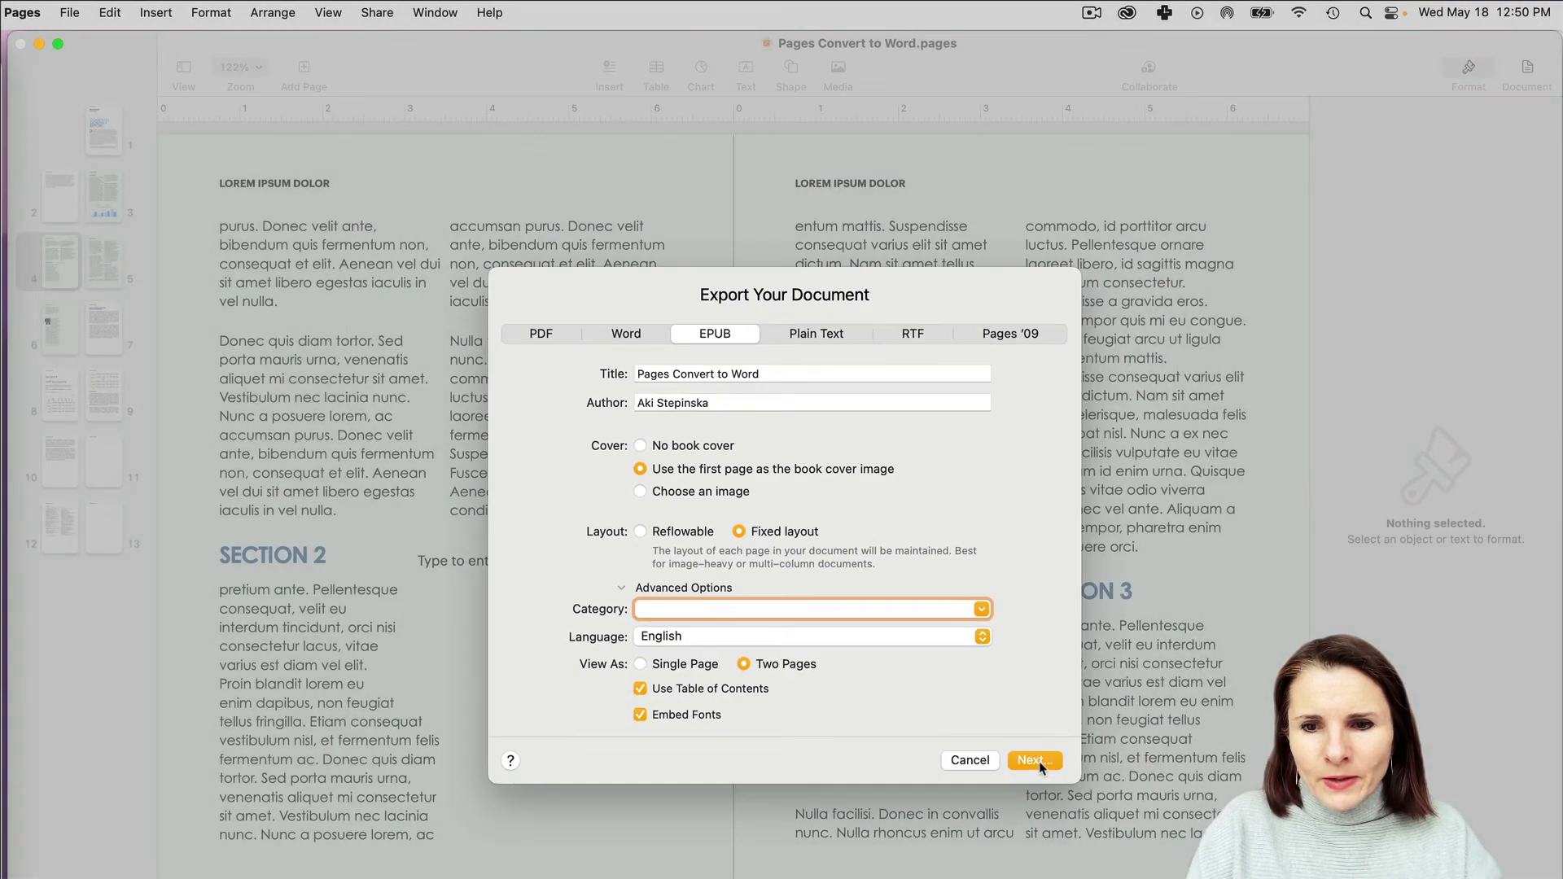
Save the EPUB as Pages Convert to Word.epub and accept the fully-justified text warning
{"action": "left_click", "coordinate": [1034, 761]}
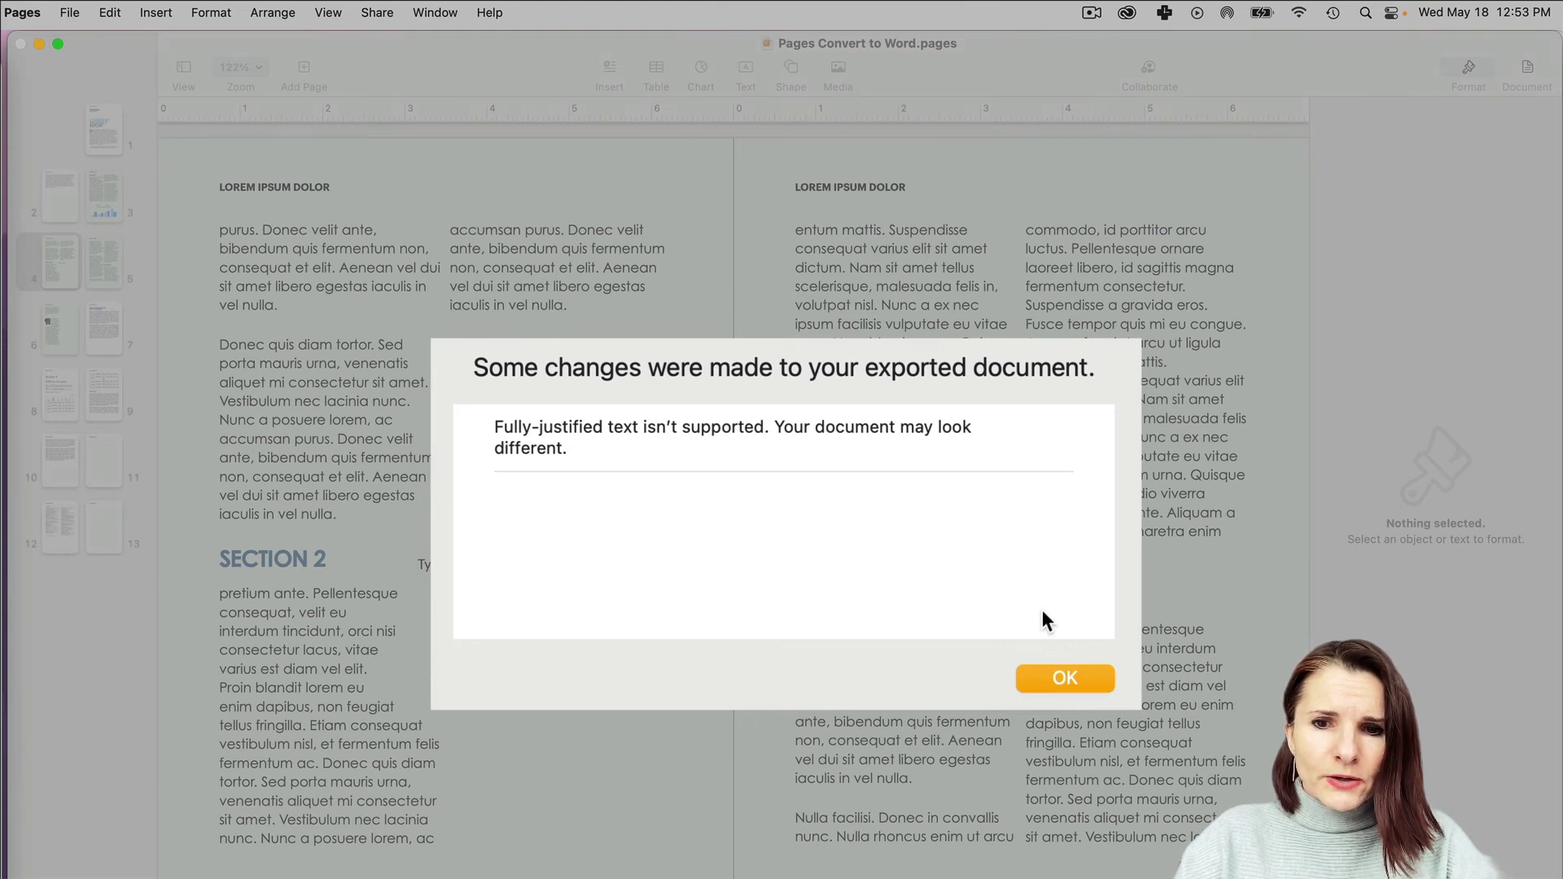
{"action": "left_click", "coordinate": [1064, 681]}
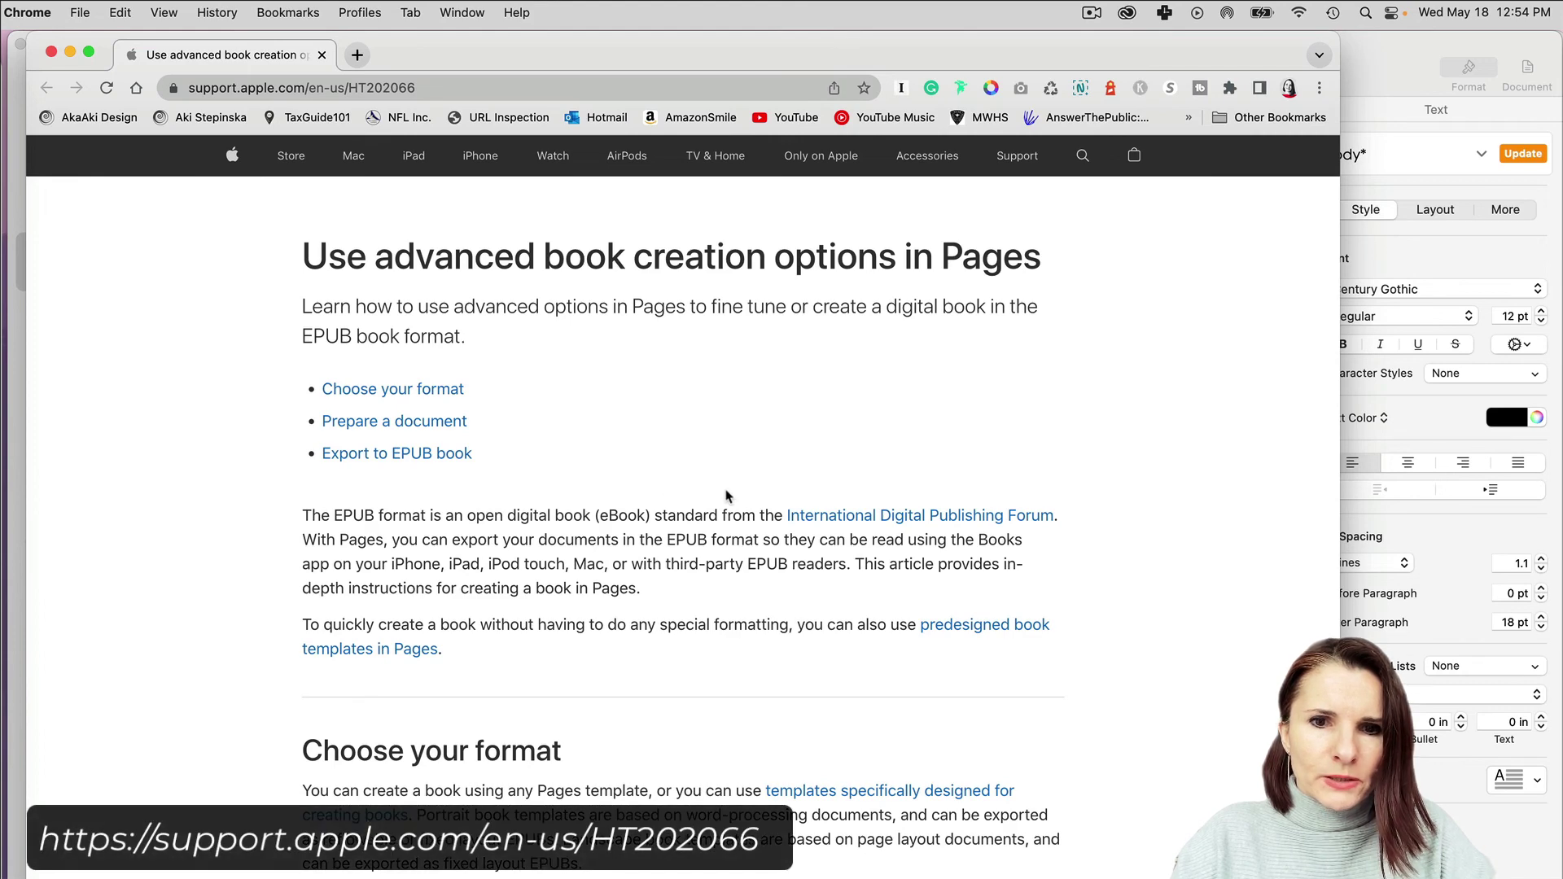
Scroll Apple's support article to the 'Features not supported or changed when exported to EPUB' section
{"action": "scroll", "coordinate": [749, 586], "scroll_direction": "down", "scroll_amount": 3}
{"action": "scroll", "coordinate": [749, 587], "scroll_direction": "down", "scroll_amount": 10}
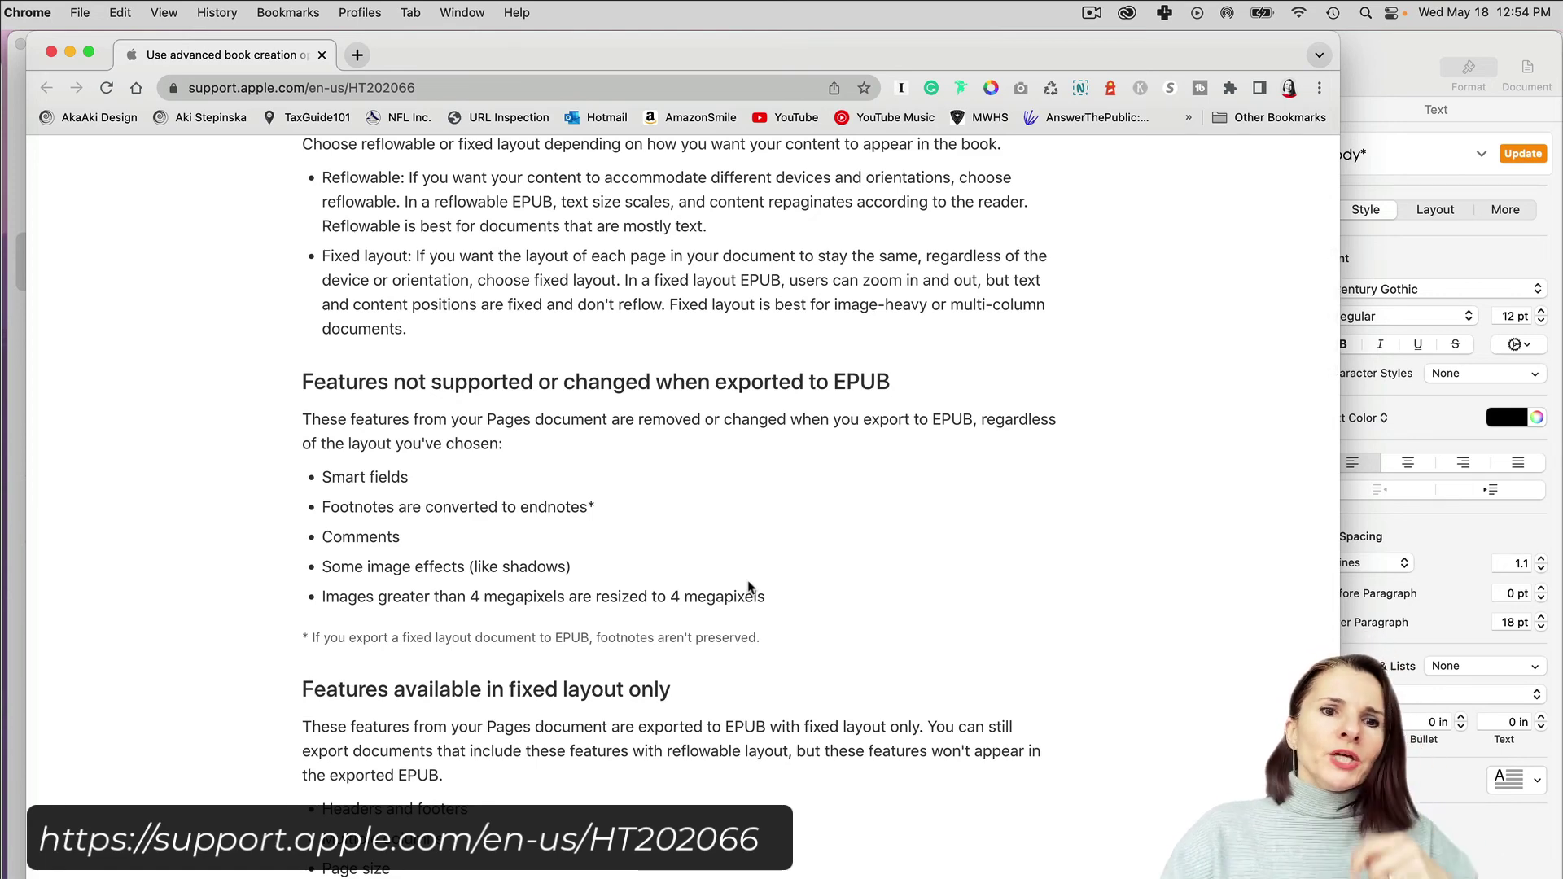
{"action": "scroll", "coordinate": [739, 560], "scroll_direction": "down", "scroll_amount": 5}
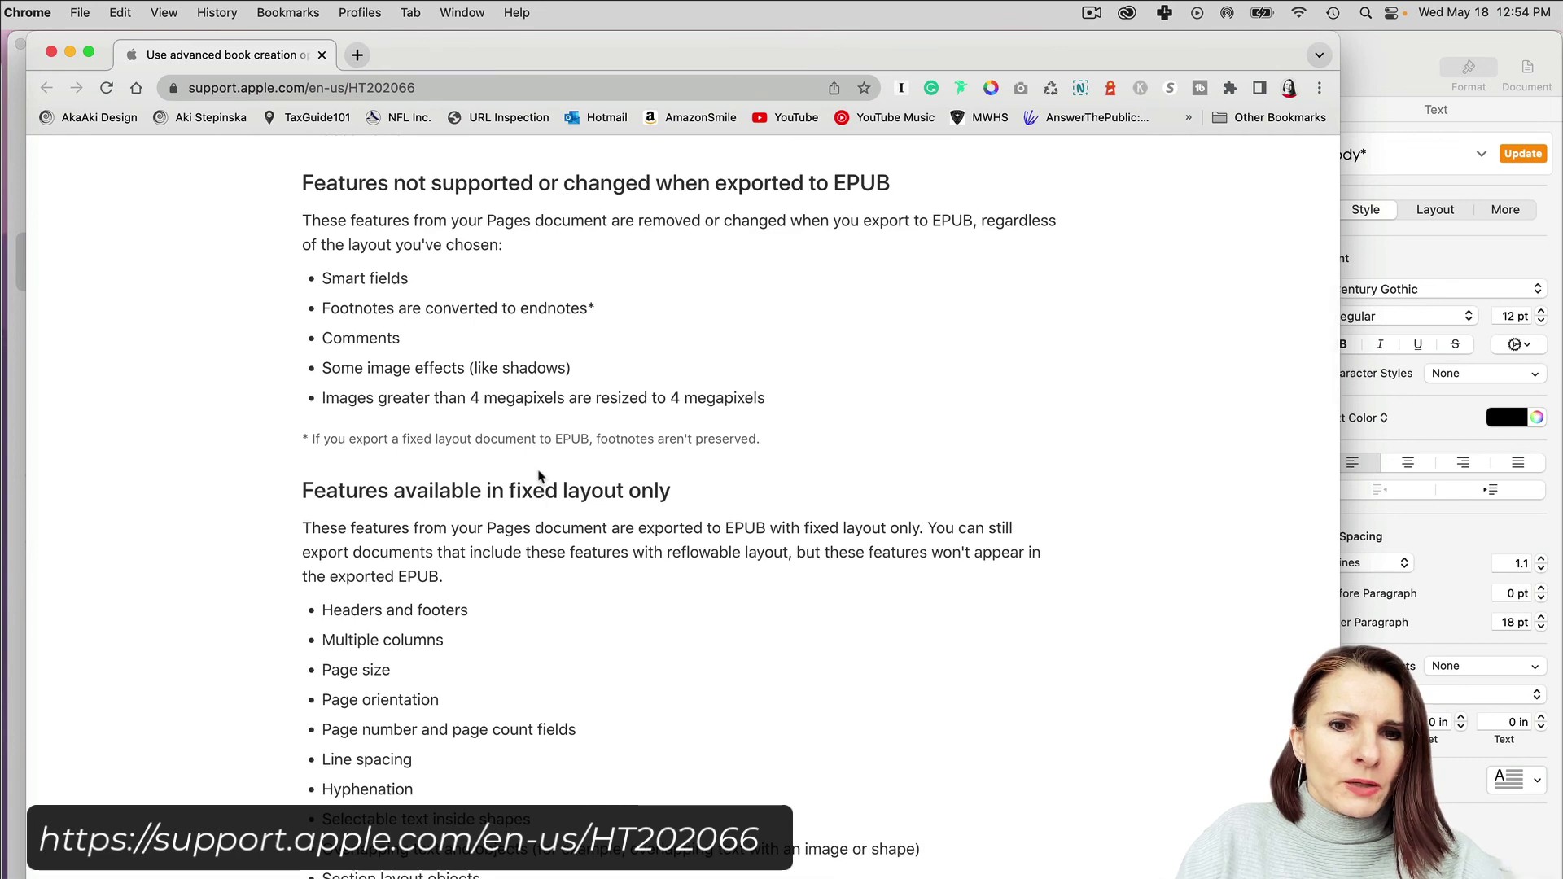
{"action": "scroll", "coordinate": [656, 521], "scroll_direction": "down", "scroll_amount": 6}
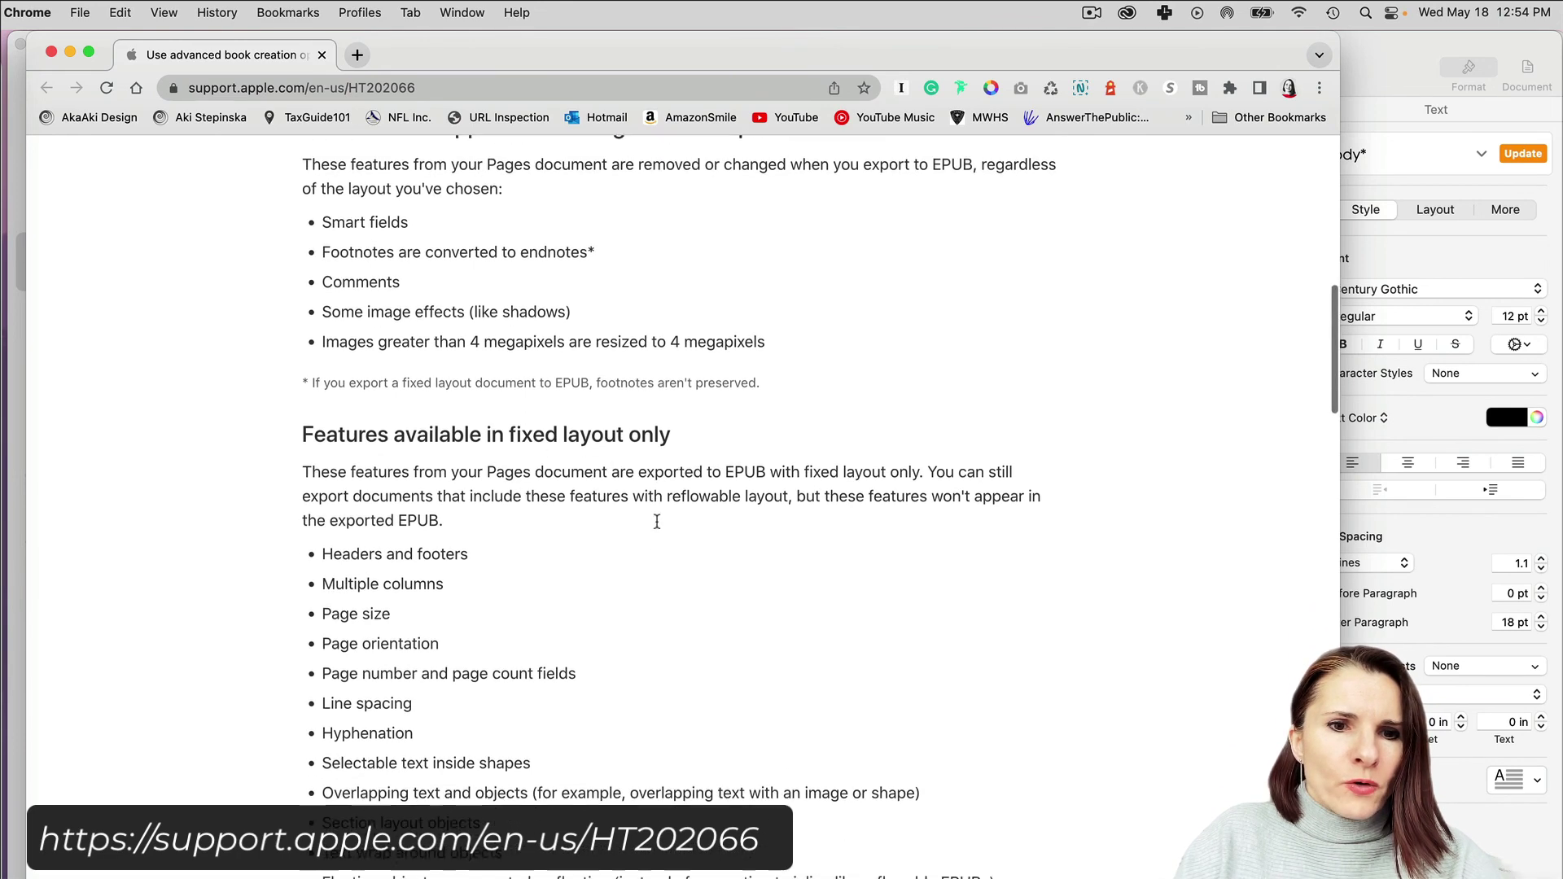
{"action": "scroll", "coordinate": [656, 528], "scroll_direction": "up", "scroll_amount": 11}
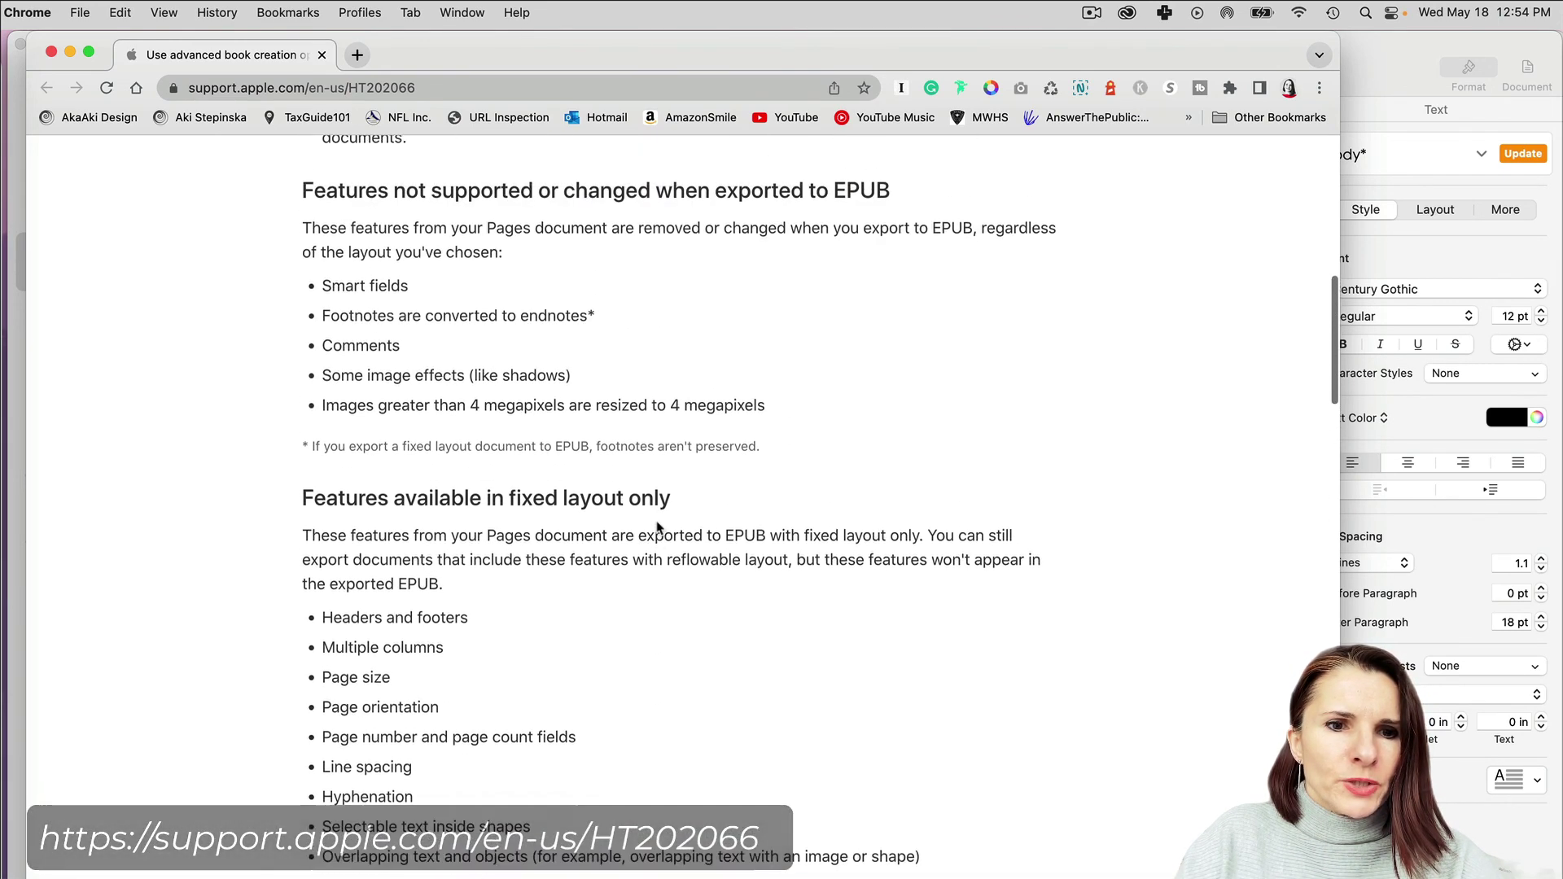